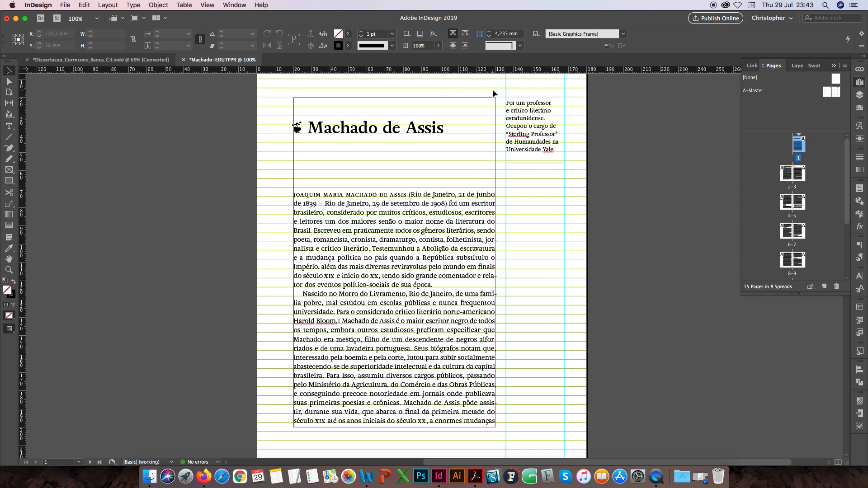
Examine the margin note frame and its reference number after "Harold Bloom," in the body text
{"action": "left_click", "coordinate": [542, 119]}
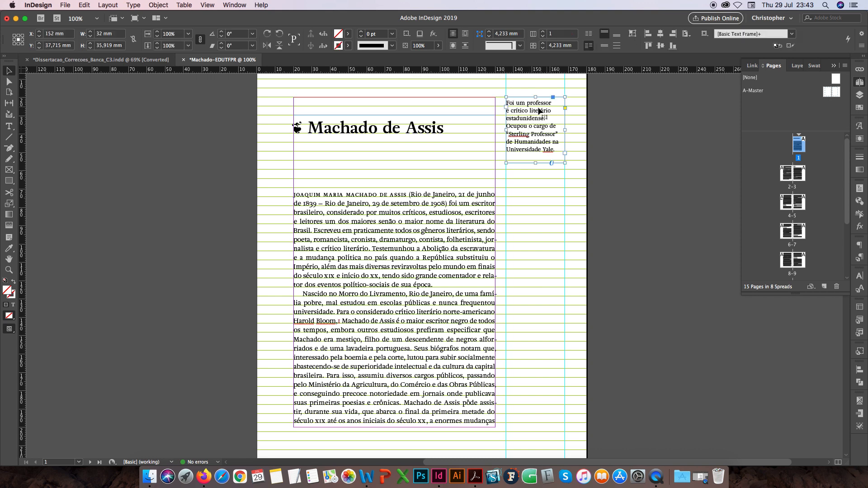
{"action": "left_click", "coordinate": [391, 305]}
{"action": "double_click", "coordinate": [347, 321]}
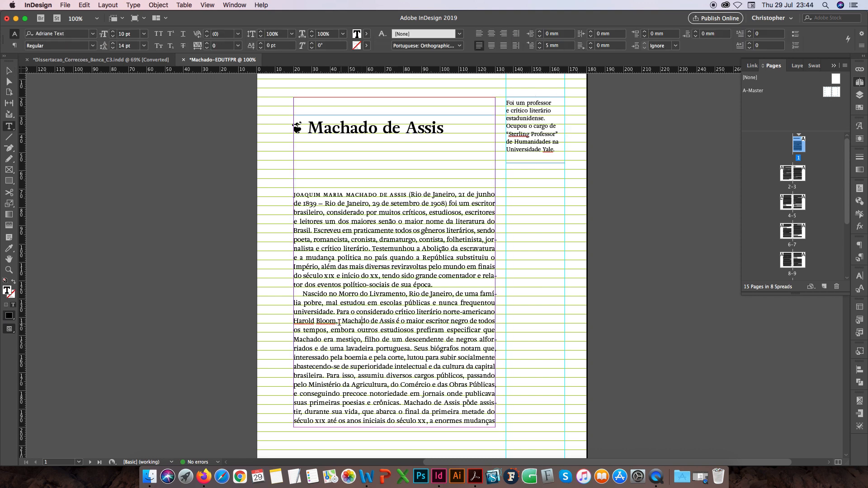
{"action": "left_click_drag", "start_coordinate": [342, 322], "coordinate": [338, 321]}
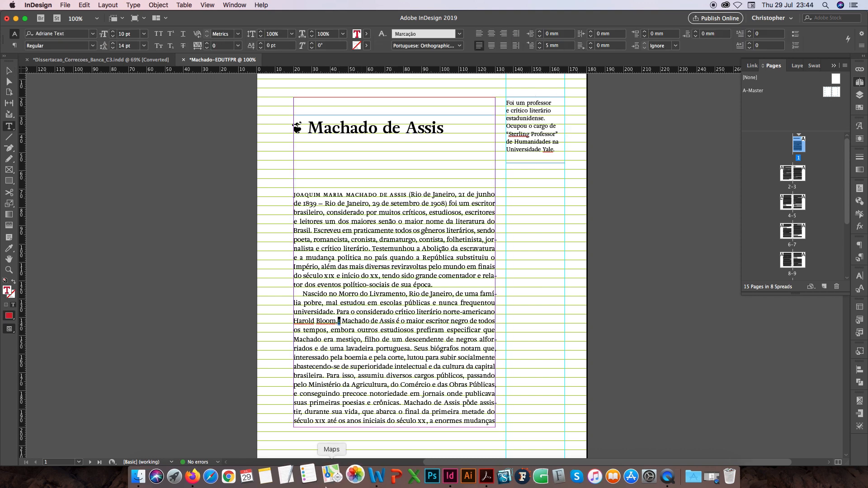
{"action": "left_click", "coordinate": [403, 340]}
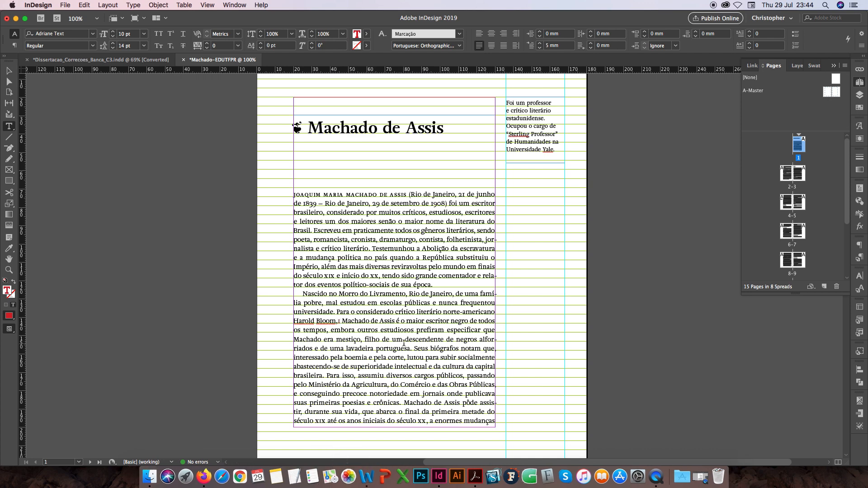
{"action": "key", "text": "Escape"}
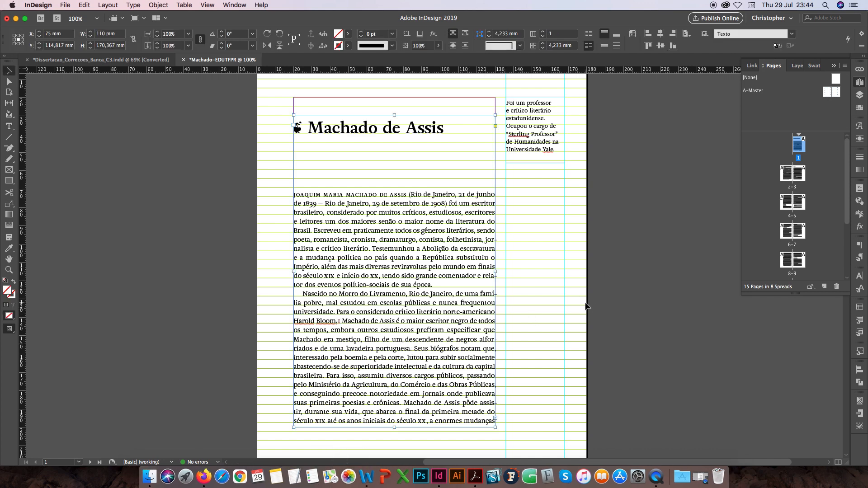
{"action": "left_click", "coordinate": [586, 306]}
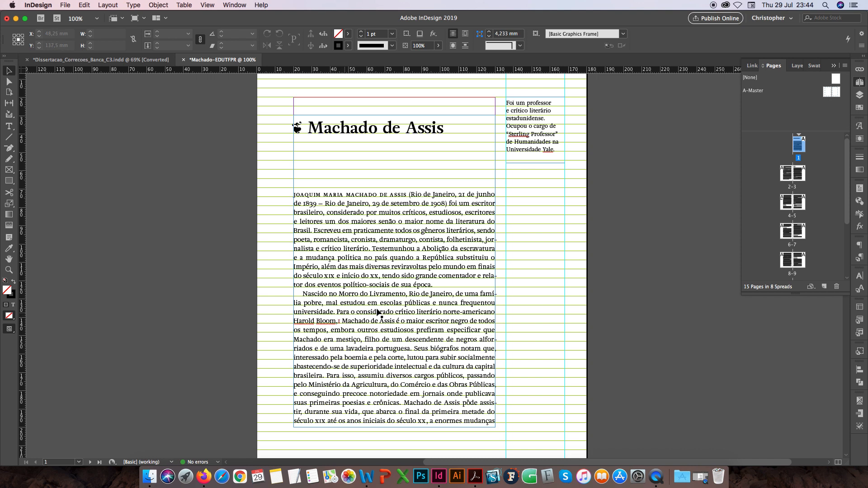
Try Ascent as the margin note frame's first baseline offset, then set the offset back to Leading and deselect the frame
{"action": "left_click", "coordinate": [534, 132]}
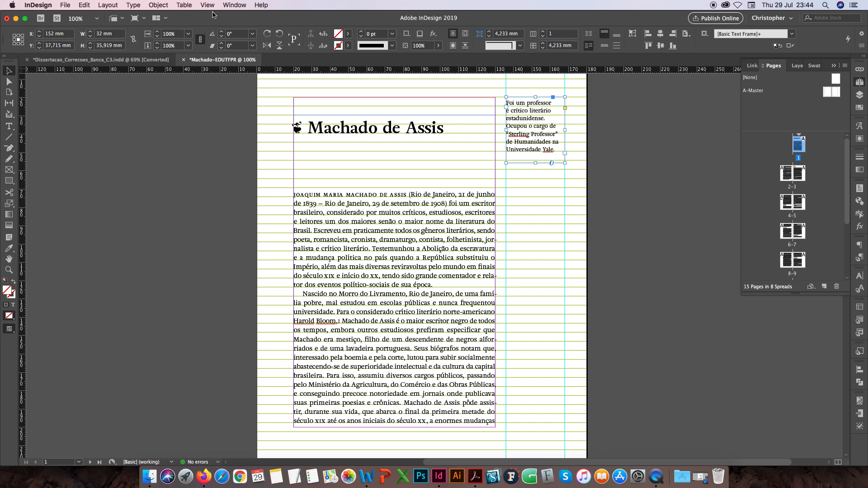
{"action": "left_click", "coordinate": [160, 6]}
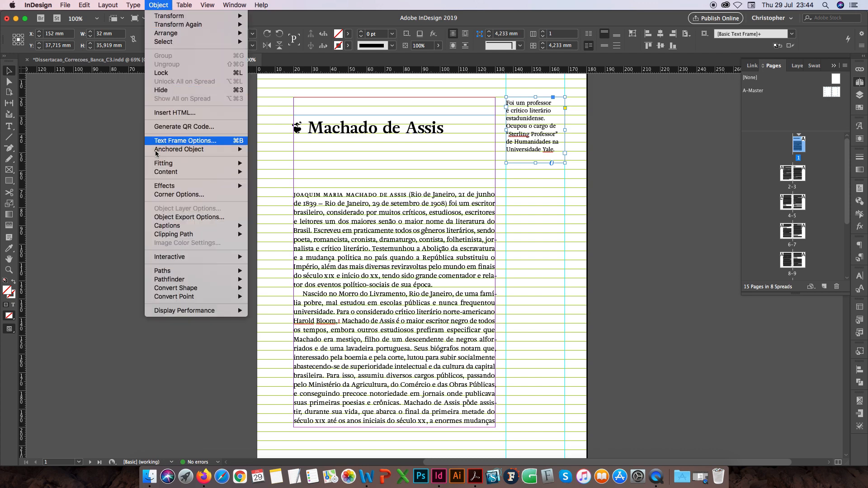
{"action": "left_click", "coordinate": [175, 142]}
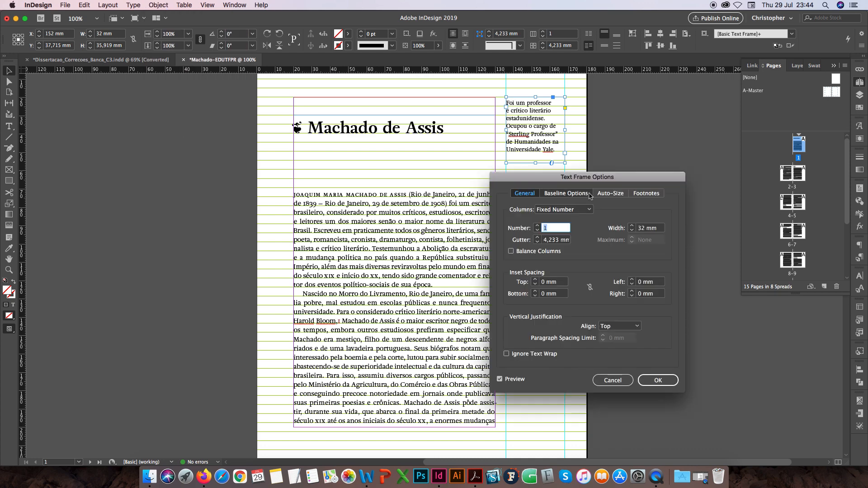
{"action": "left_click", "coordinate": [569, 194]}
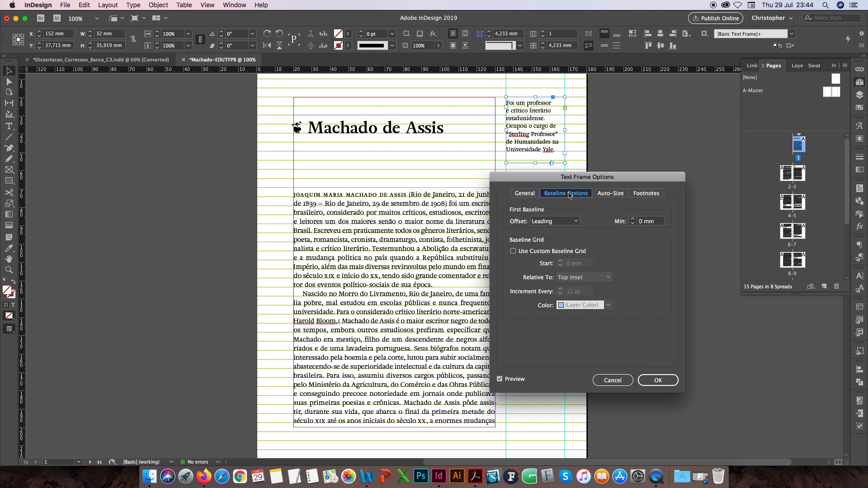
{"action": "left_click", "coordinate": [555, 223]}
{"action": "left_click", "coordinate": [554, 230]}
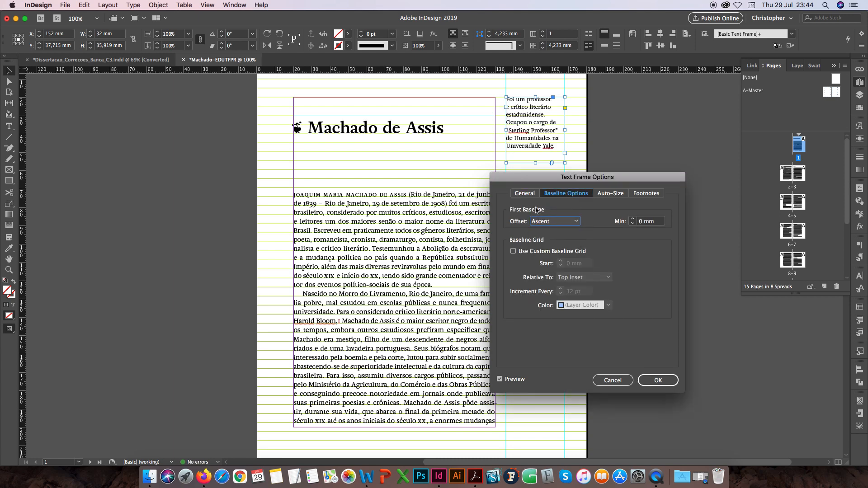
{"action": "left_click", "coordinate": [555, 221]}
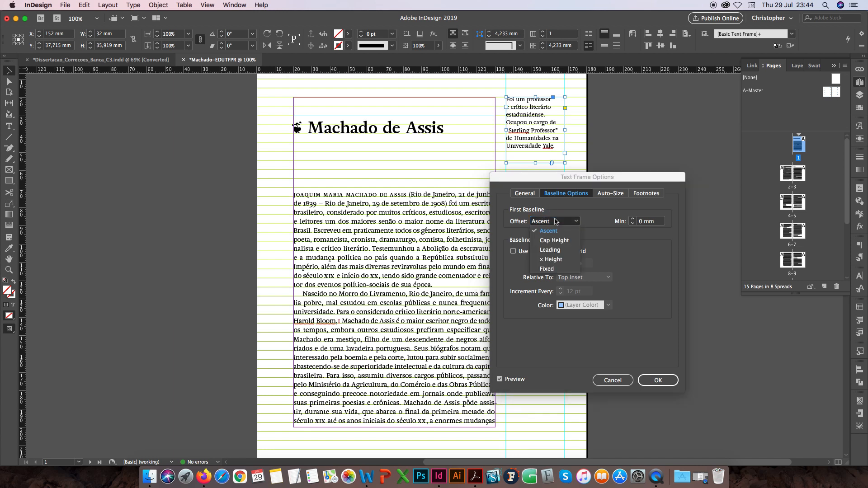
{"action": "left_click", "coordinate": [551, 250]}
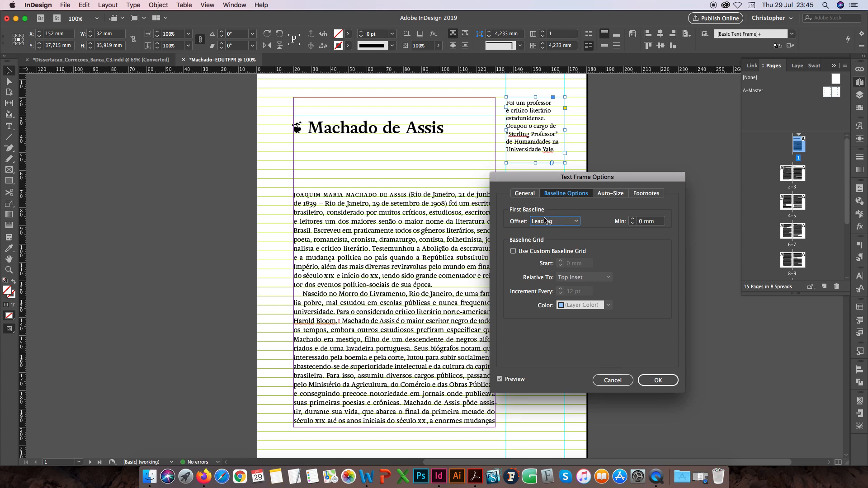
{"action": "left_click", "coordinate": [650, 379]}
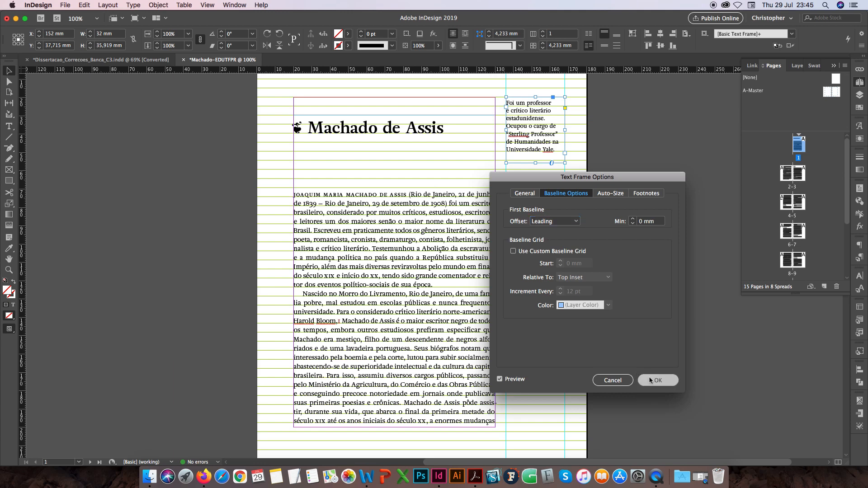
{"action": "left_click", "coordinate": [549, 193]}
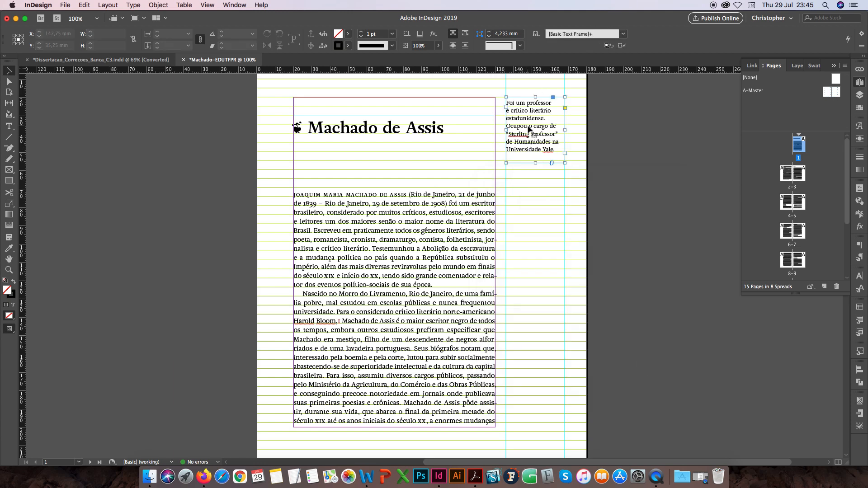
Compare the font size and leading of the margin note text with those of the body text
{"action": "double_click", "coordinate": [519, 109]}
{"action": "left_click_drag", "start_coordinate": [508, 102], "coordinate": [541, 149]}
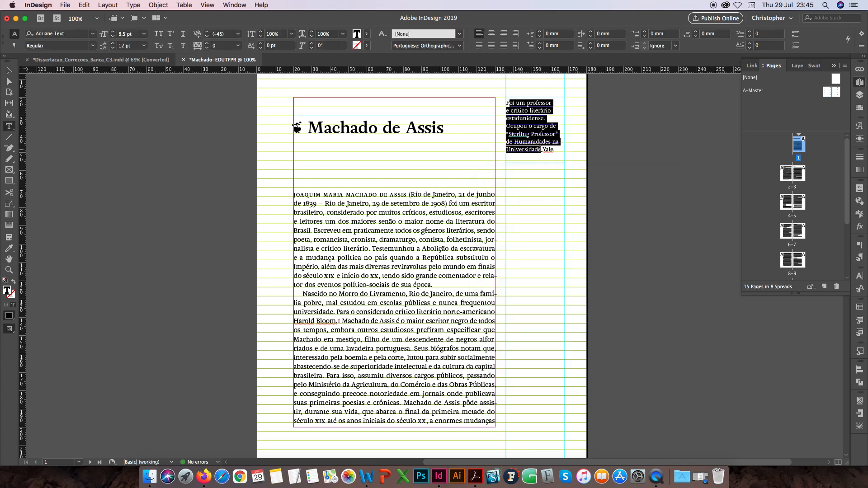
{"action": "key", "text": "alt+super+q"}
{"action": "left_click_drag", "start_coordinate": [360, 209], "coordinate": [396, 240]}
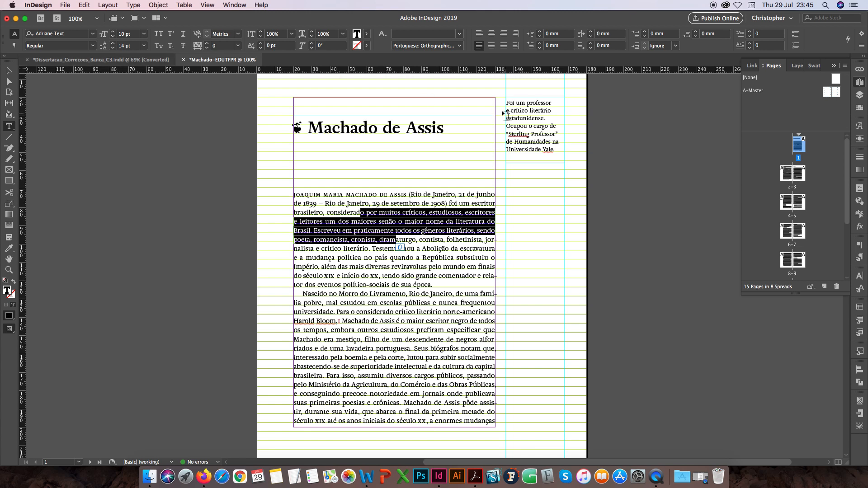
{"action": "left_click_drag", "start_coordinate": [507, 103], "coordinate": [541, 151]}
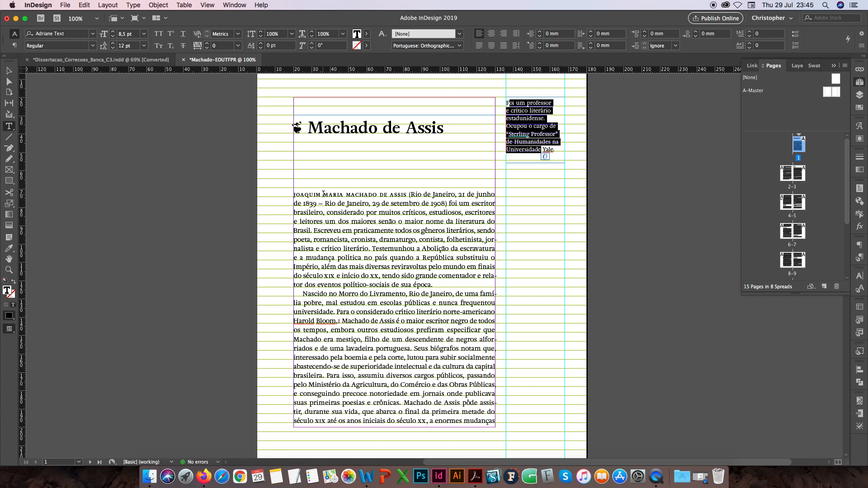
{"action": "left_click_drag", "start_coordinate": [324, 195], "coordinate": [432, 284]}
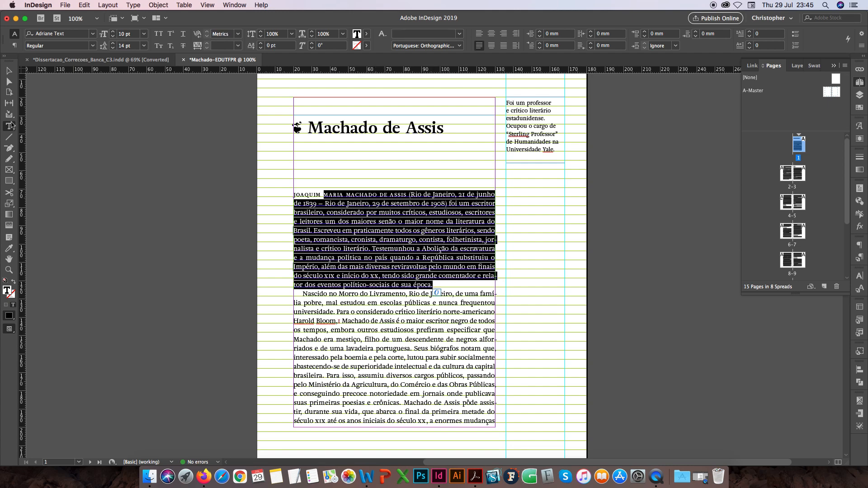
Anchor the margin note frame to the body text at the reference number after "Harold Bloom,"
{"action": "left_click", "coordinate": [8, 71]}
{"action": "left_click", "coordinate": [537, 193]}
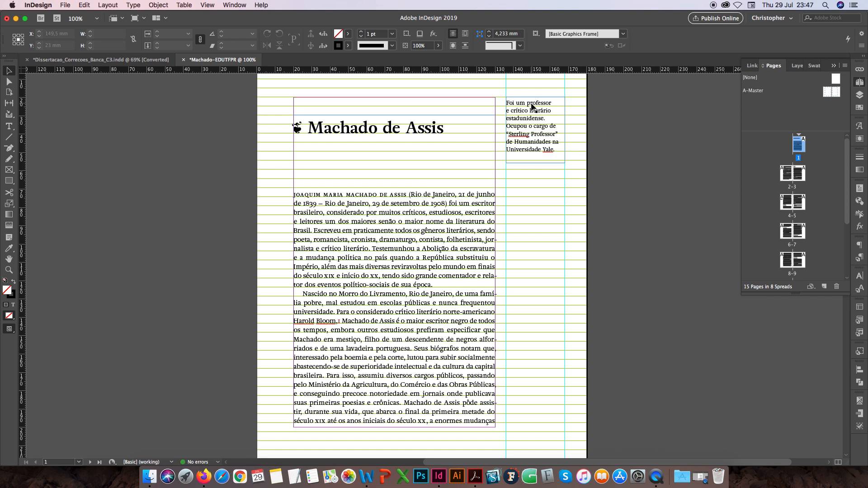
{"action": "left_click", "coordinate": [547, 125]}
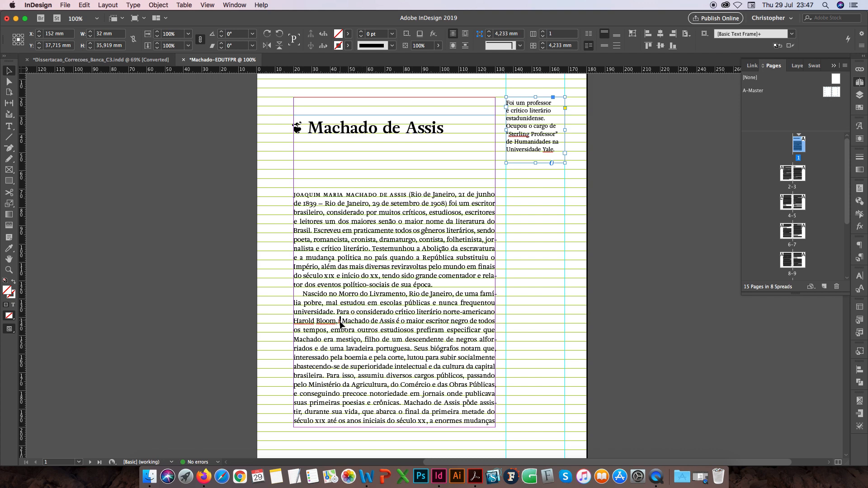
{"action": "left_click_drag", "start_coordinate": [552, 97], "coordinate": [340, 322]}
Test the anchoring by adding four blank lines before the "Nascido no Morro do Livramento" paragraph, and remove them again
{"action": "double_click", "coordinate": [302, 291]}
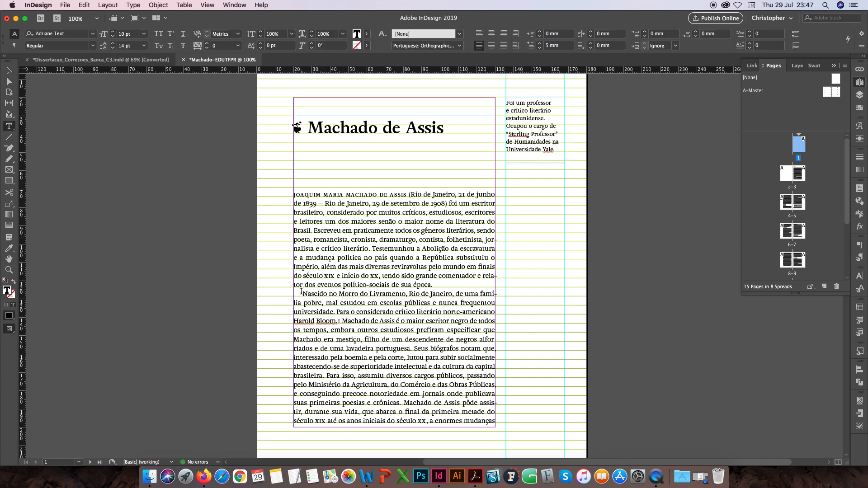
{"action": "key", "text": "Return"}
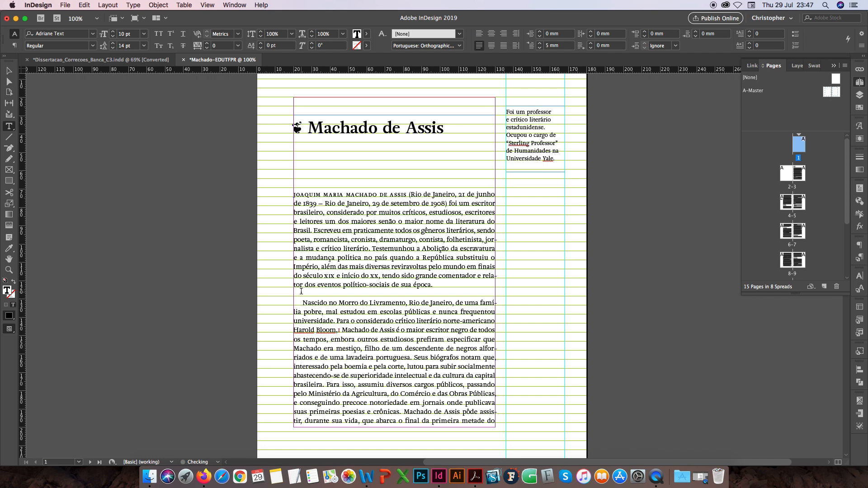
{"action": "key", "text": "Return"}
{"action": "key", "text": "Return"}
{"action": "key", "text": "Return"}
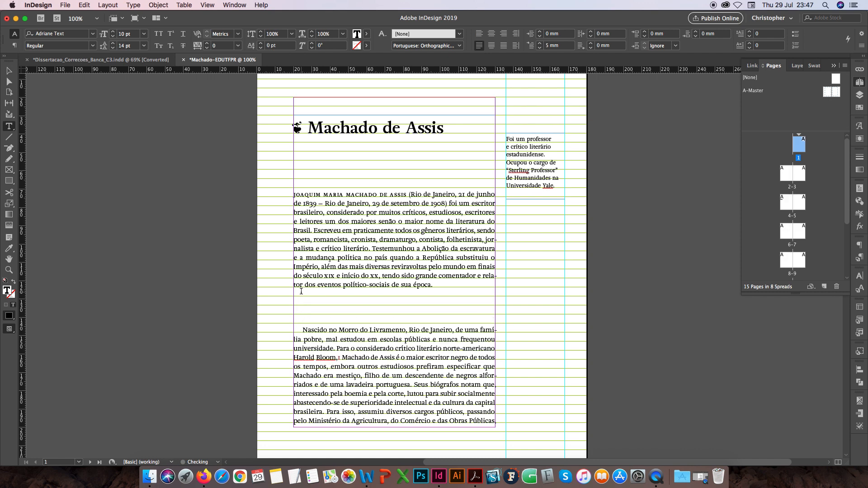
{"action": "key", "text": "BackSpace"}
{"action": "key", "text": "BackSpace"}
{"action": "key", "text": "BackSpace"}
{"action": "key", "text": "BackSpace"}
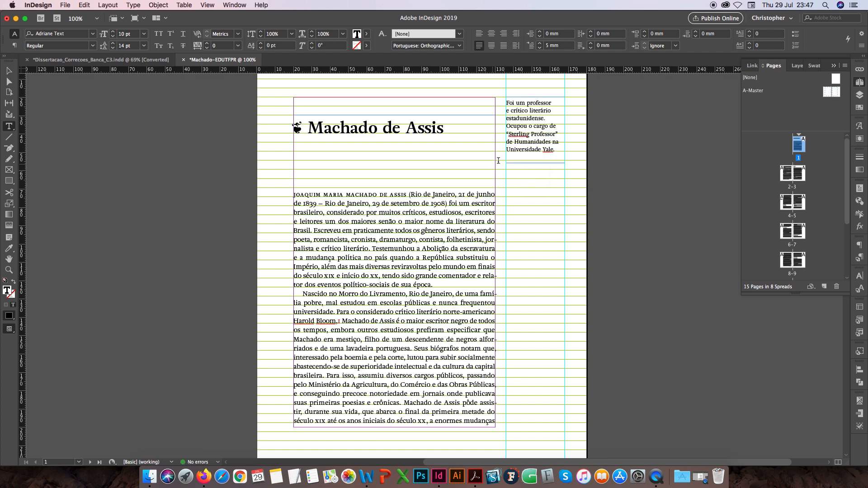
{"action": "key", "text": "Escape"}
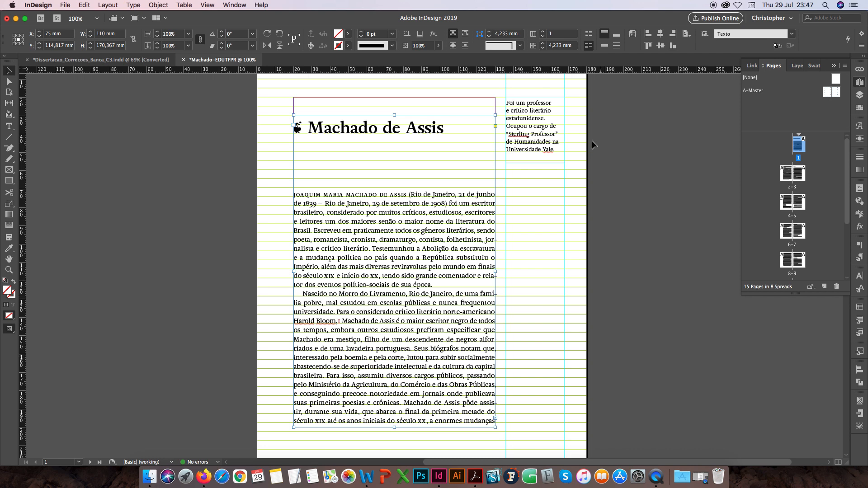
Make the margin note's anchored position relative to the spine, aligning its top outer corner reference point to the text frame's inner side
{"action": "left_click", "coordinate": [549, 137]}
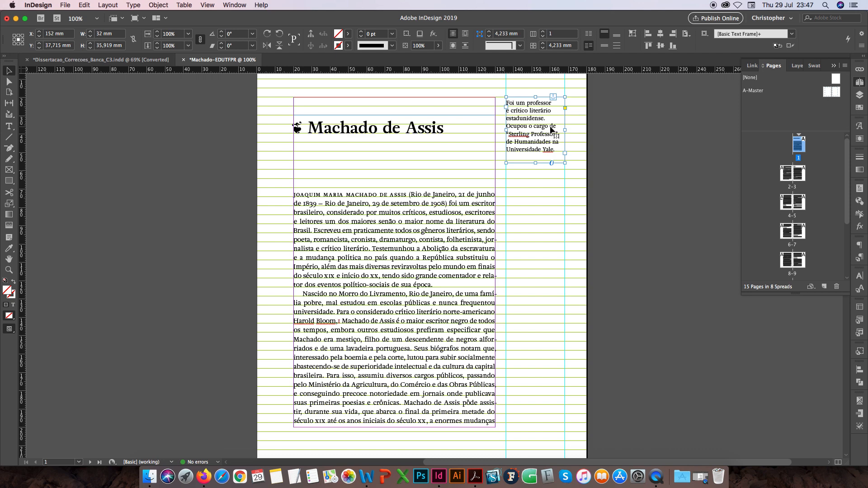
{"action": "right_click", "coordinate": [532, 131]}
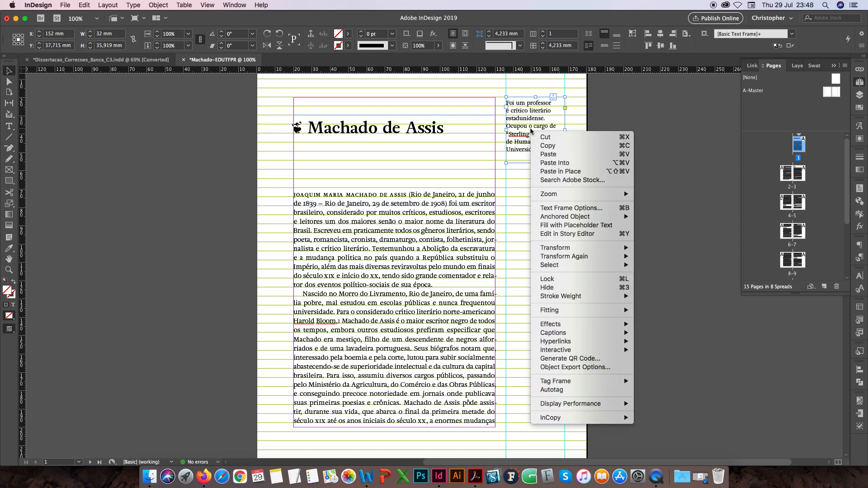
{"action": "mouse_move", "coordinate": [597, 218]}
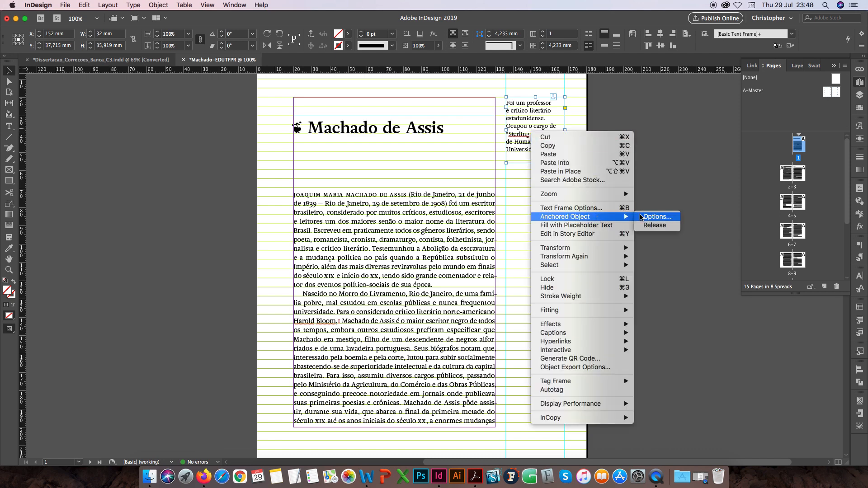
{"action": "left_click", "coordinate": [657, 217]}
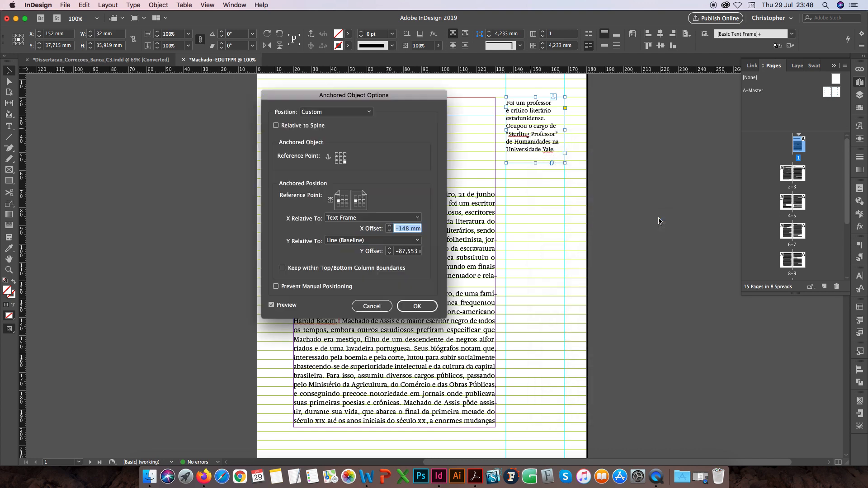
{"action": "left_click_drag", "start_coordinate": [370, 96], "coordinate": [184, 131]}
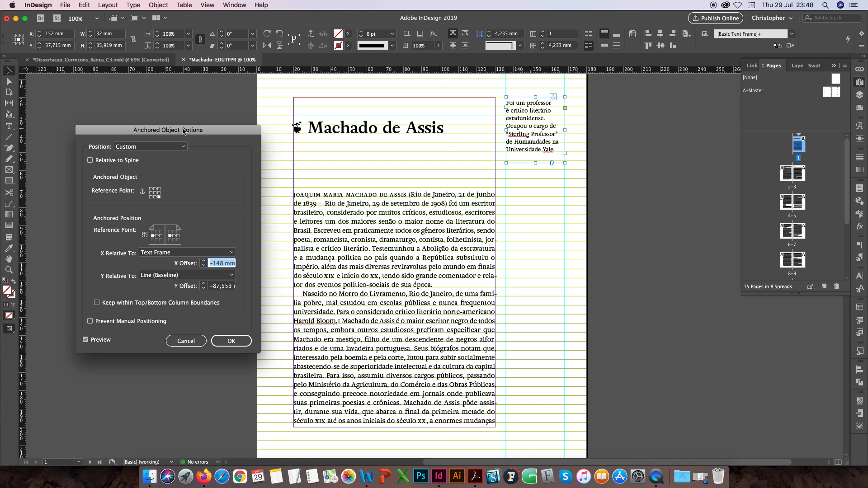
{"action": "left_click", "coordinate": [91, 161]}
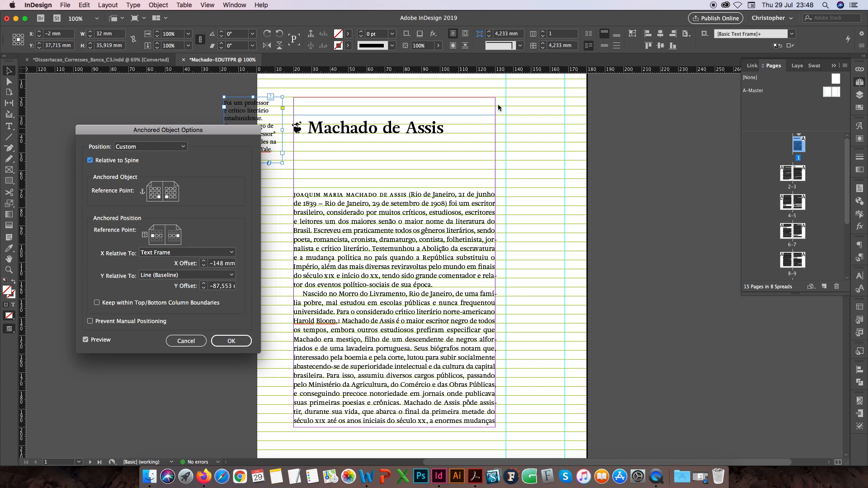
{"action": "left_click", "coordinate": [161, 239]}
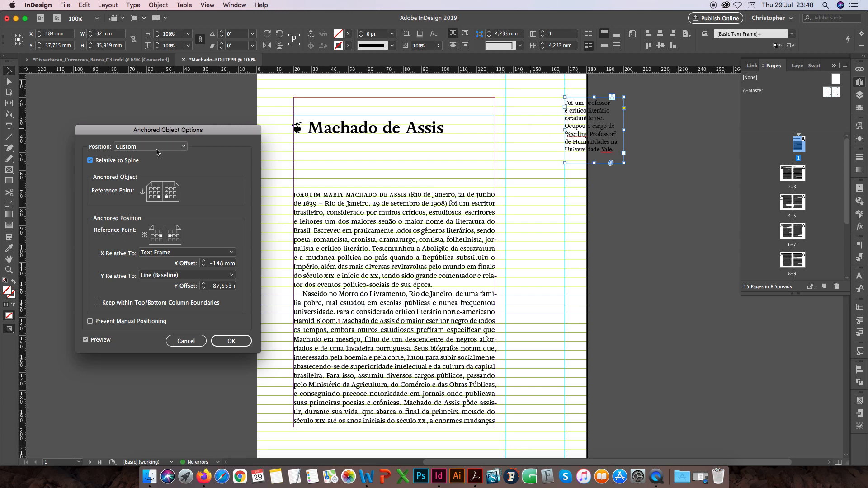
{"action": "left_click", "coordinate": [151, 224]}
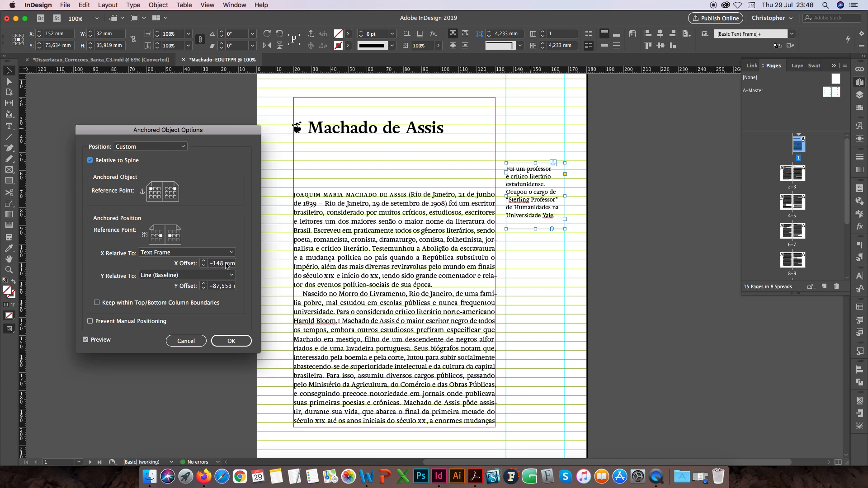
Set the anchored margin note's X offset and Y offset both to 0 mm
{"action": "double_click", "coordinate": [211, 266]}
{"action": "type", "text": "0"}
{"action": "key", "text": "Tab"}
{"action": "type", "text": "0"}
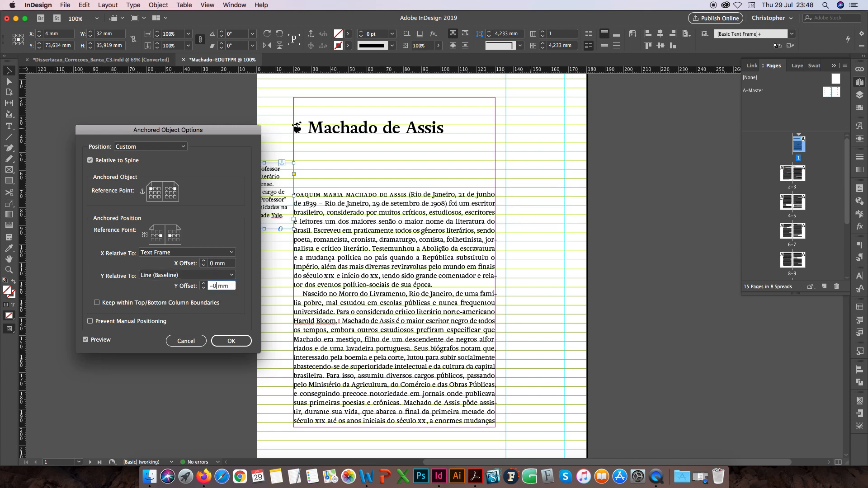
Align the anchored note's top inner corner reference point to the outer side of the text frame
{"action": "left_click", "coordinate": [229, 265]}
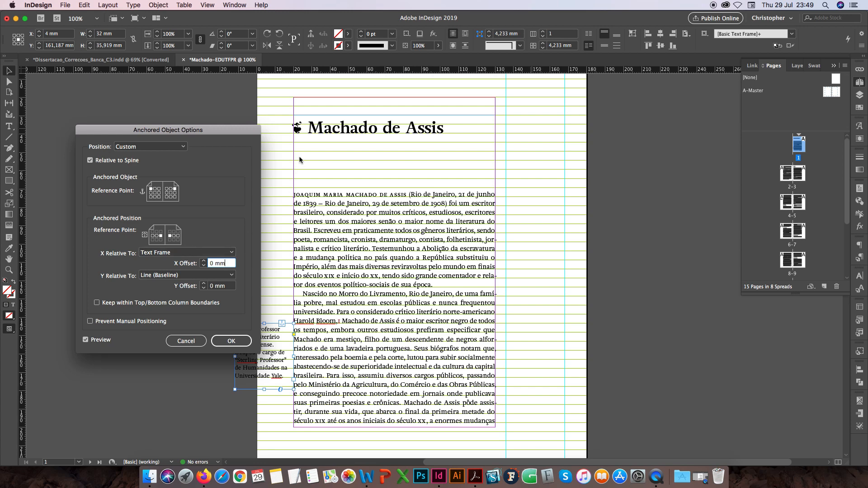
{"action": "left_click", "coordinate": [172, 236]}
{"action": "left_click", "coordinate": [178, 236]}
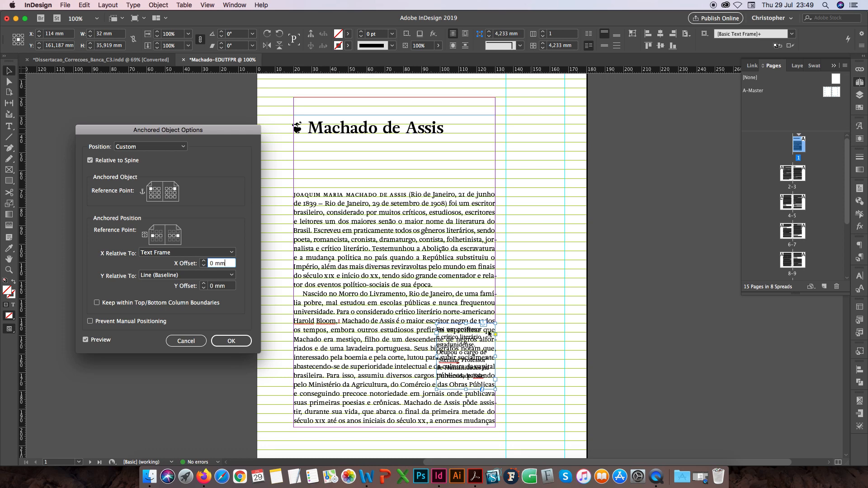
{"action": "left_click", "coordinate": [167, 192]}
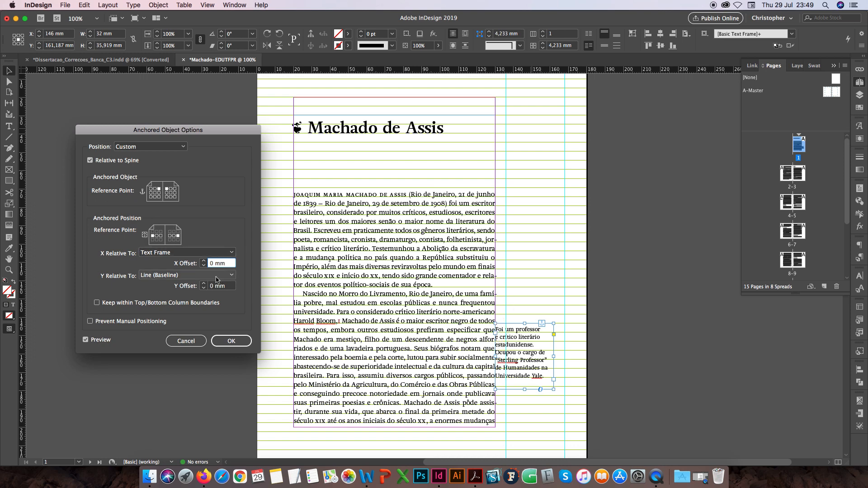
Set the anchored margin note's X offset to 6 mm
{"action": "left_click", "coordinate": [204, 261]}
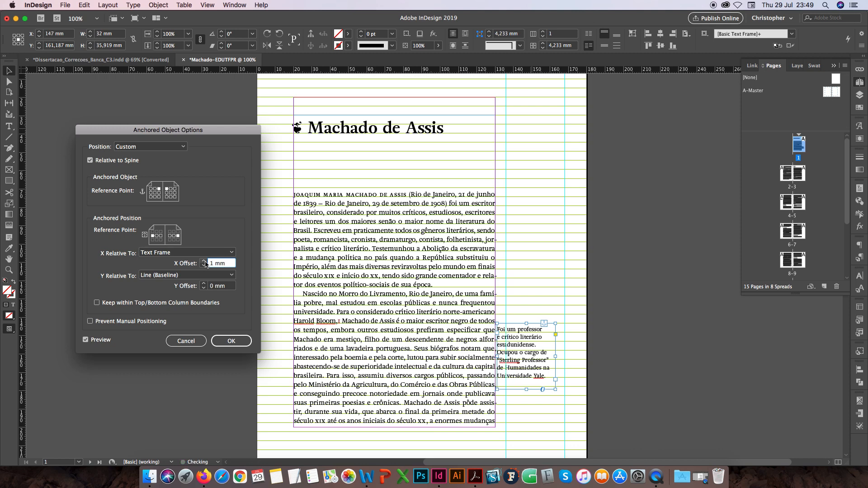
{"action": "left_click", "coordinate": [204, 262]}
{"action": "left_click", "coordinate": [203, 262]}
{"action": "left_click", "coordinate": [203, 261]}
{"action": "left_click", "coordinate": [204, 261]}
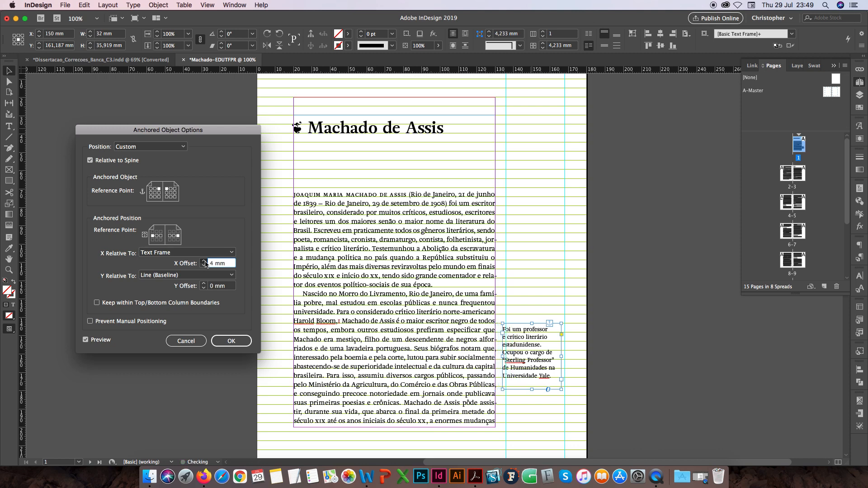
{"action": "left_click", "coordinate": [204, 262]}
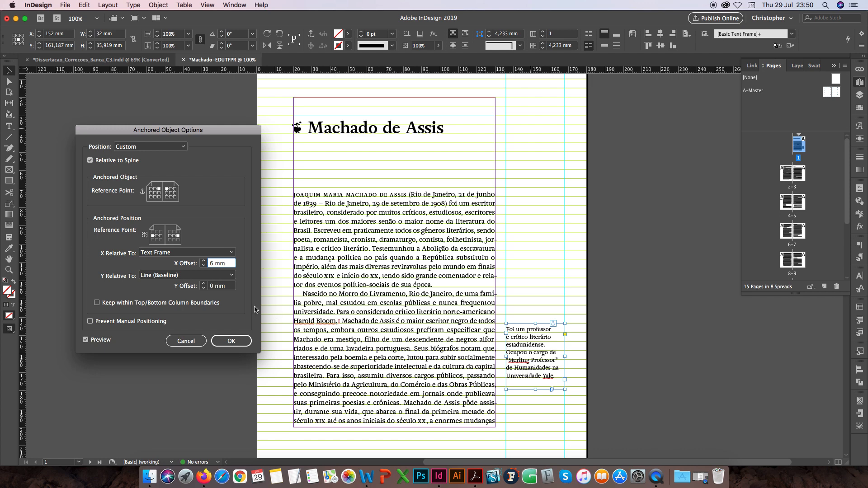
Set the note's Y offset to minus 12 pt (-4,233 mm) and apply the anchored object options
{"action": "left_click", "coordinate": [229, 287]}
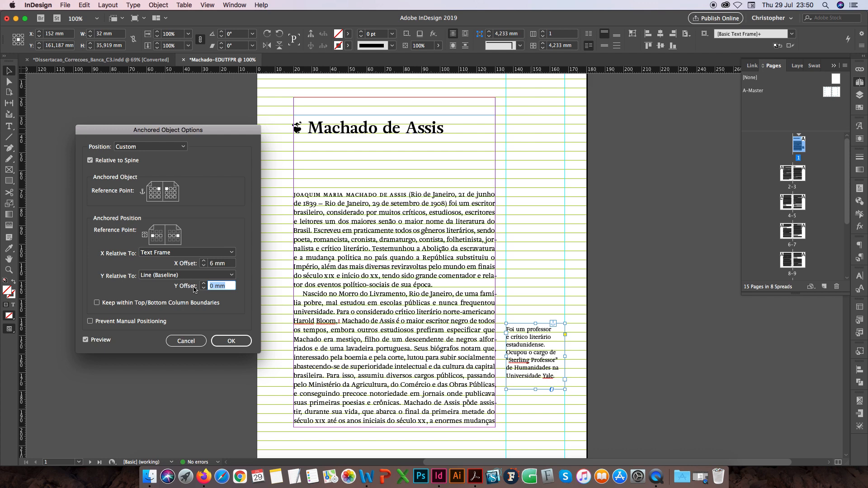
{"action": "type", "text": "12pt"}
{"action": "key", "text": "Tab"}
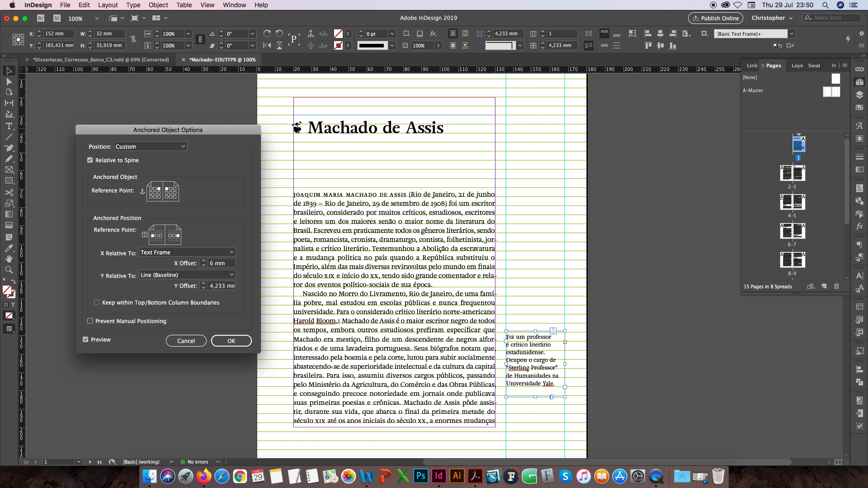
{"action": "left_click", "coordinate": [211, 286]}
{"action": "type", "text": "-"}
{"action": "key", "text": "Tab"}
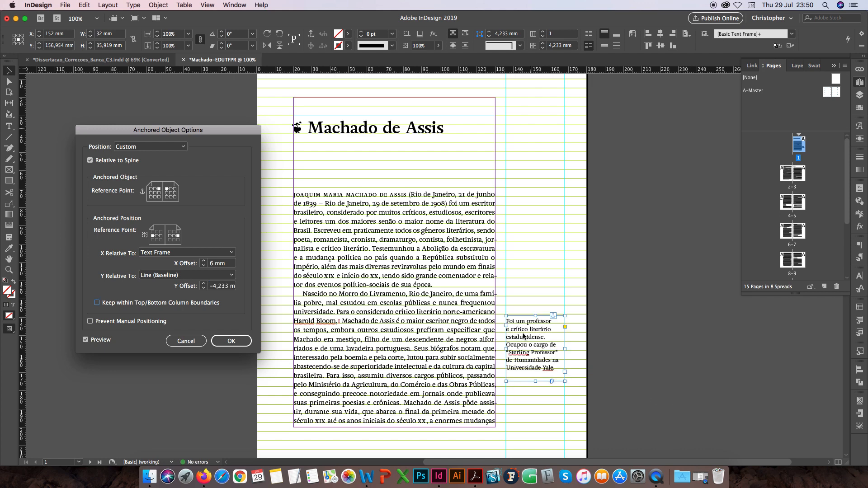
{"action": "left_click", "coordinate": [239, 341]}
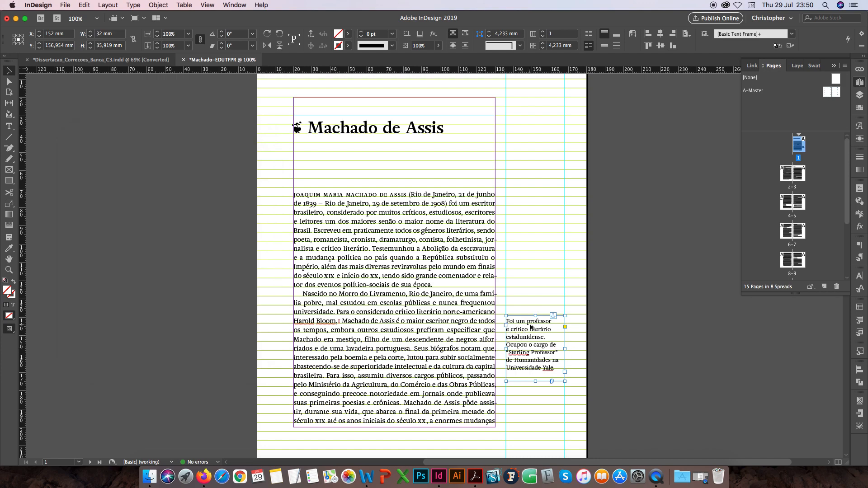
Examine the note's alignment with the body text up close, then deselect it and view the page in Preview mode
{"action": "scroll", "coordinate": [530, 326], "scroll_direction": "up", "scroll_amount": 6}
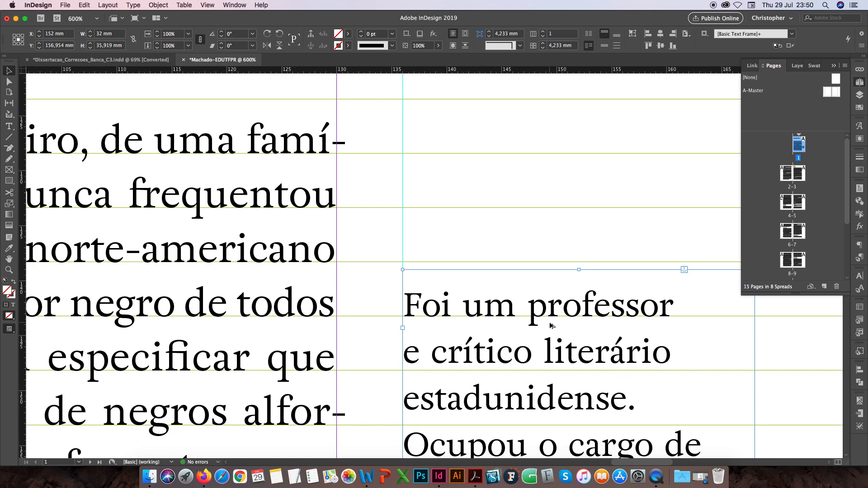
{"action": "scroll", "coordinate": [551, 325], "scroll_direction": "down", "scroll_amount": 4}
{"action": "scroll", "coordinate": [550, 325], "scroll_direction": "down", "scroll_amount": 1}
{"action": "left_click", "coordinate": [623, 330]}
{"action": "key", "text": "w"}
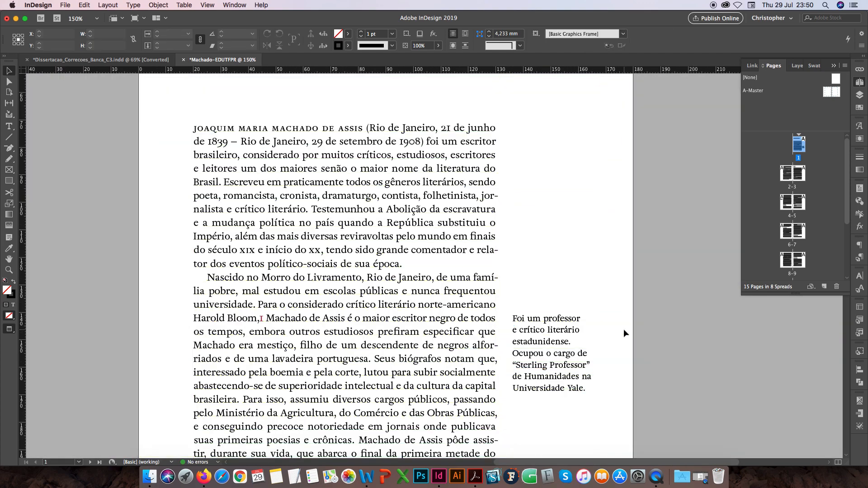
{"action": "scroll", "coordinate": [600, 302], "scroll_direction": "down", "scroll_amount": 1}
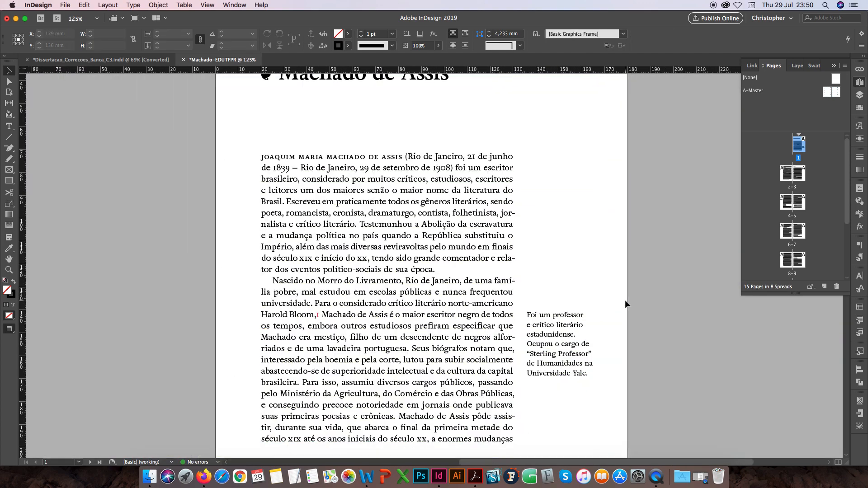
Edit the Notas laterais paragraph style of the margin note, setting its list type to Numbers
{"action": "double_click", "coordinate": [541, 318]}
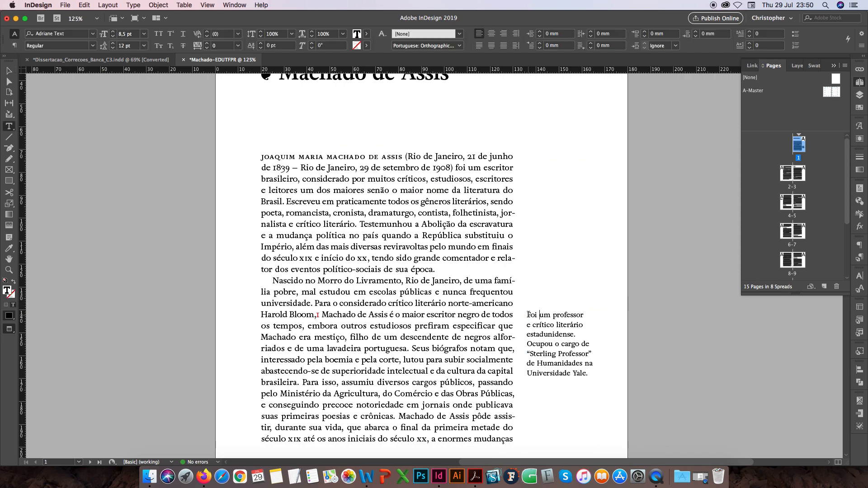
{"action": "left_click", "coordinate": [860, 257]}
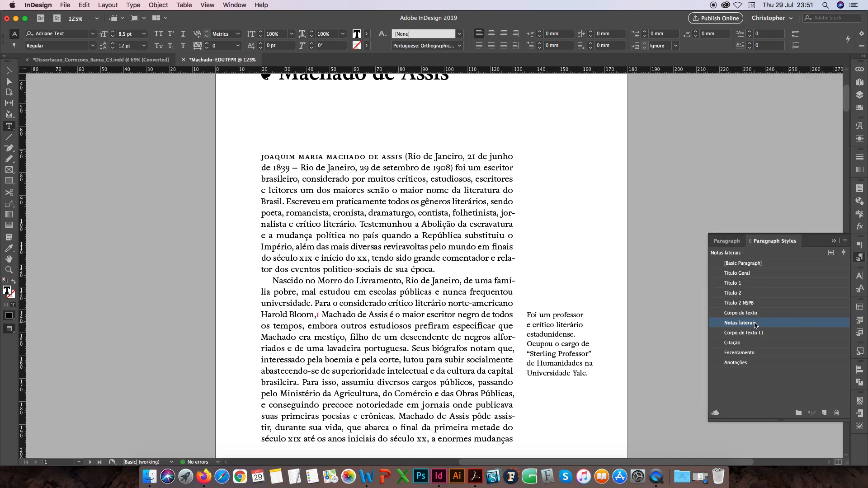
{"action": "double_click", "coordinate": [755, 324]}
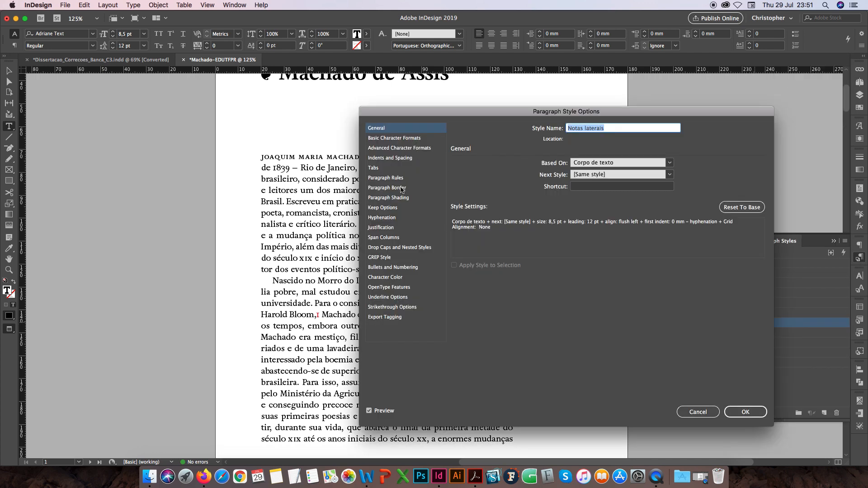
{"action": "left_click", "coordinate": [388, 268]}
{"action": "left_click", "coordinate": [521, 169]}
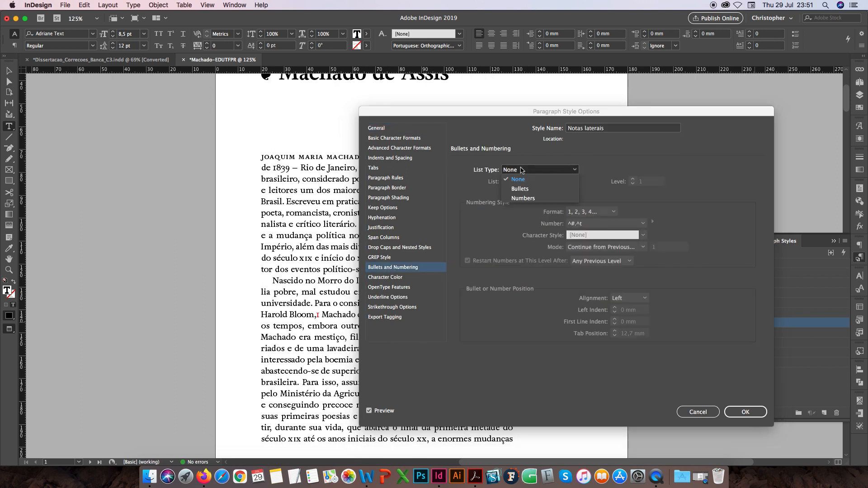
{"action": "left_click", "coordinate": [524, 198]}
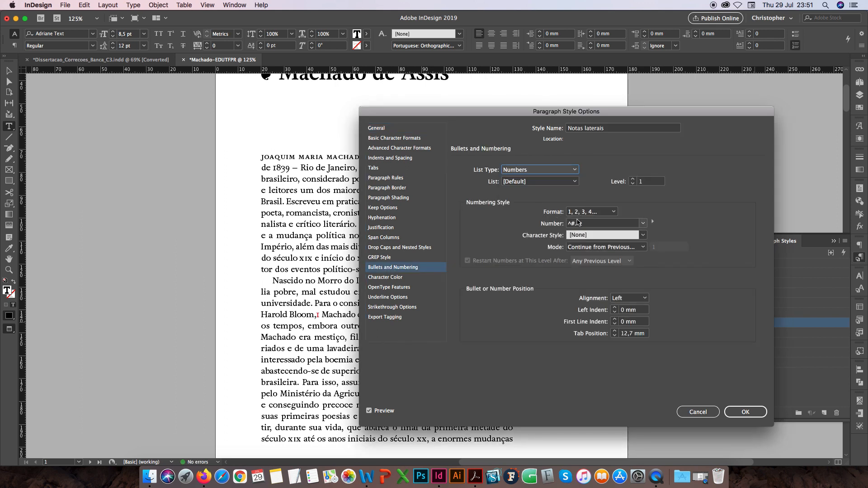
Replace the tab code in the style's number format with a space, giving "^#. ", and save the style
{"action": "double_click", "coordinate": [579, 223]}
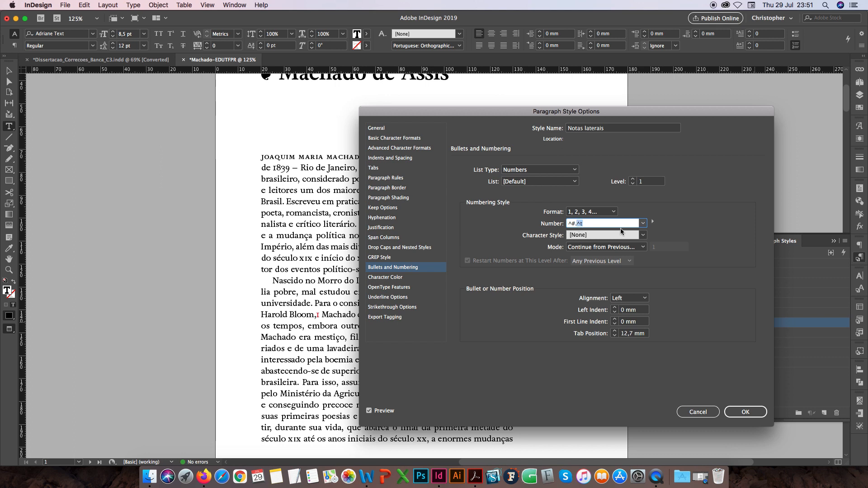
{"action": "key", "text": "BackSpace"}
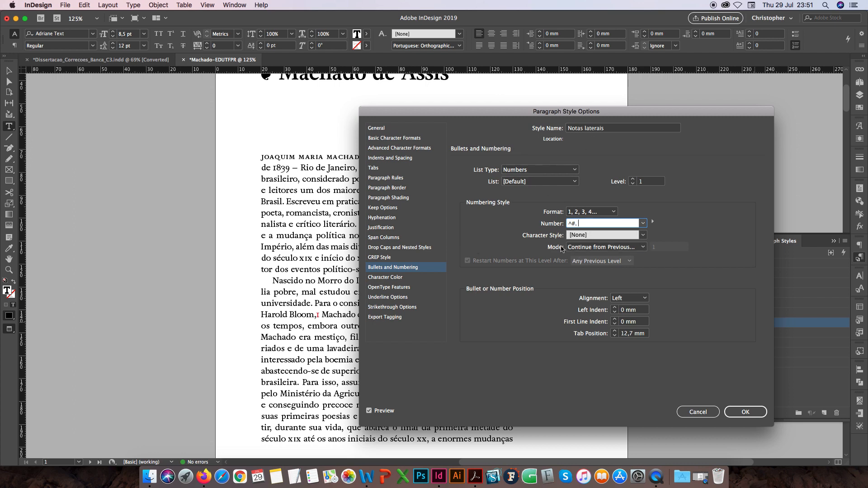
{"action": "left_click_drag", "start_coordinate": [545, 113], "coordinate": [266, 105]}
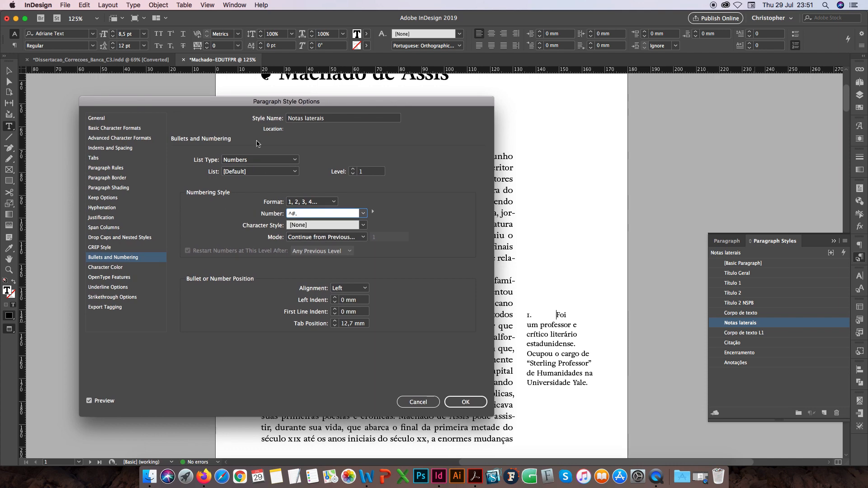
{"action": "key", "text": "Tab"}
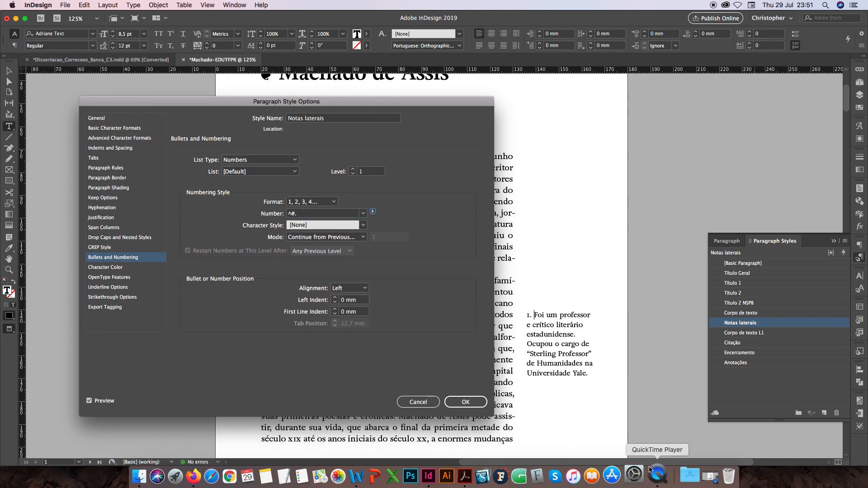
{"action": "left_click", "coordinate": [464, 403]}
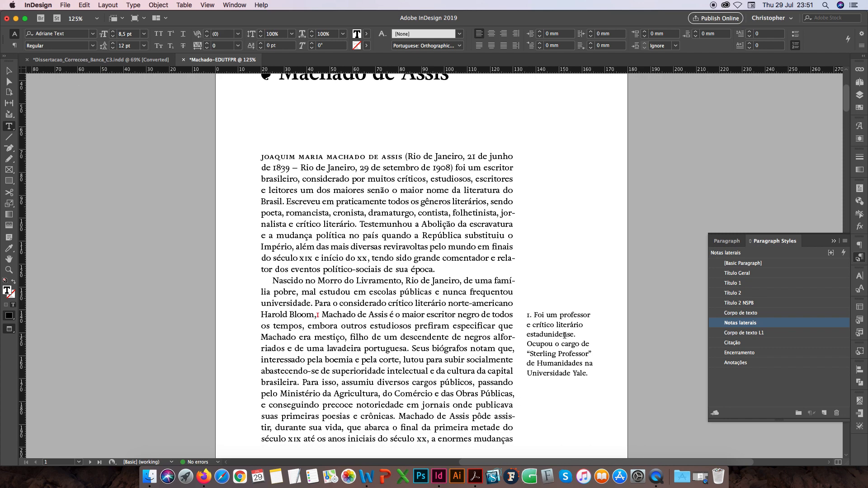
Turn on Optical Margin Alignment for the margin note frame at 8,5 pt and deselect the frame
{"action": "key", "text": "Escape"}
{"action": "left_click", "coordinate": [859, 189]}
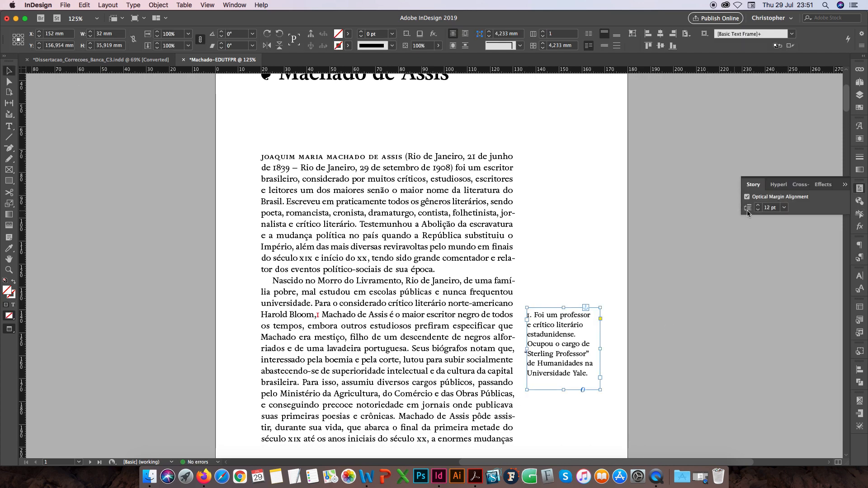
{"action": "double_click", "coordinate": [769, 208]}
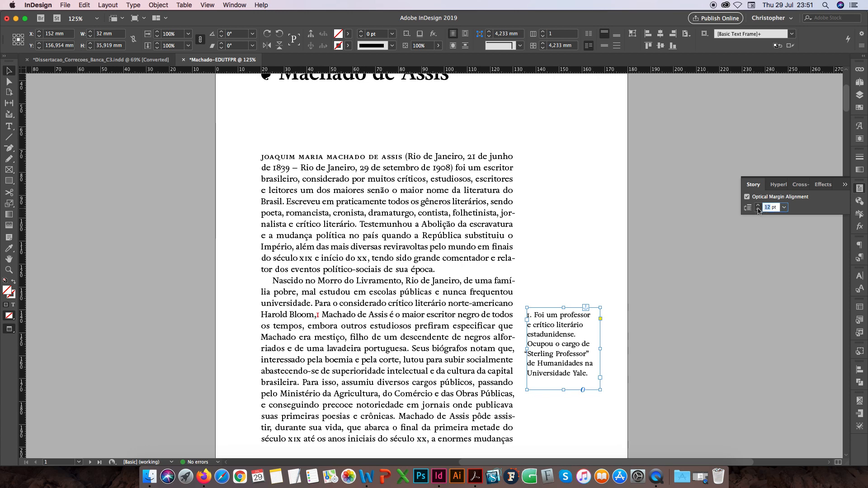
{"action": "type", "text": "8"}
{"action": "type", "text": ",5"}
{"action": "key", "text": "Return"}
{"action": "left_click", "coordinate": [861, 189]}
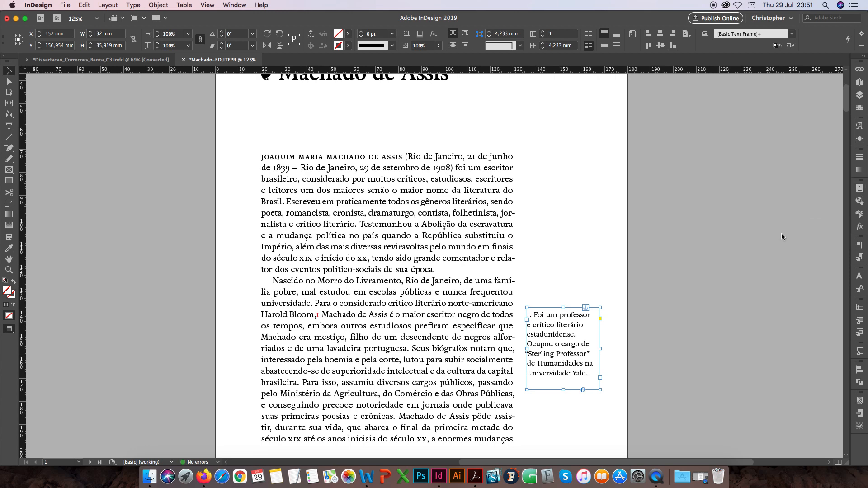
{"action": "left_click", "coordinate": [654, 357]}
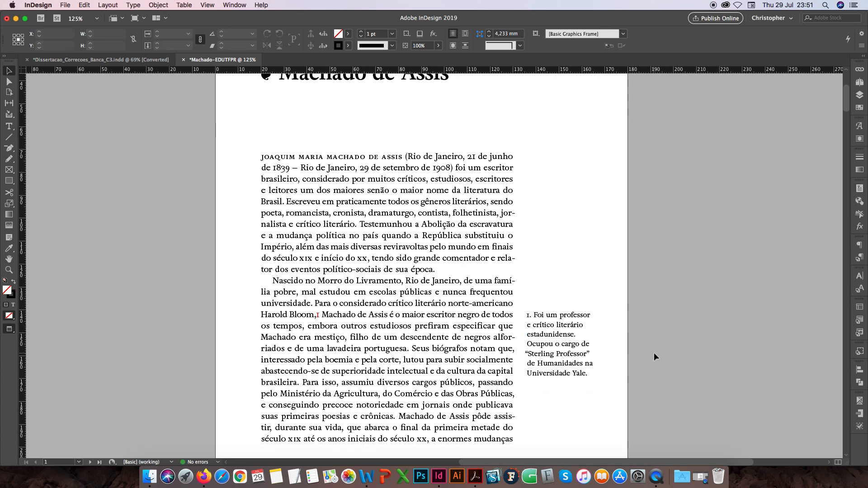
Select the reference number after "Harold Bloom," in the body text and show the document's cross-references
{"action": "key", "text": "super+0"}
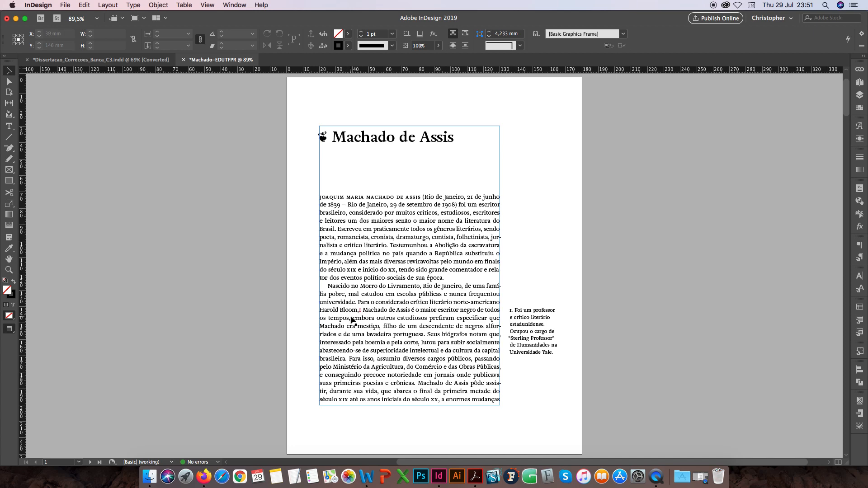
{"action": "key", "text": "super+2"}
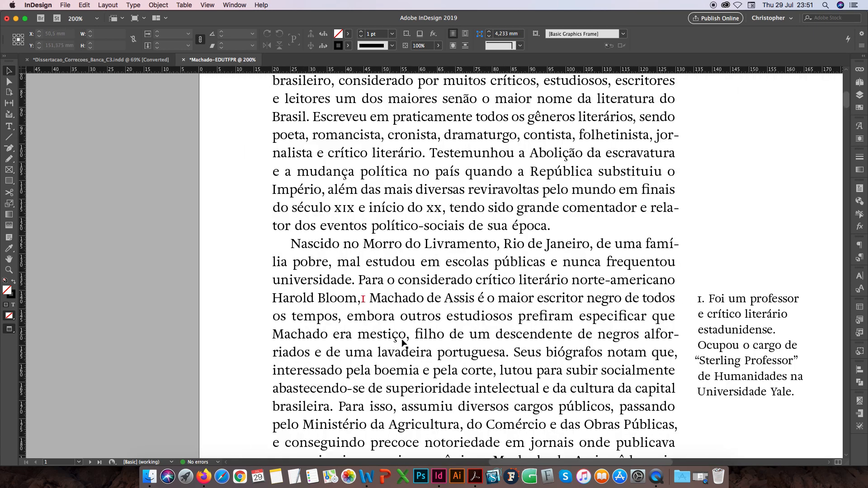
{"action": "scroll", "coordinate": [330, 312], "scroll_direction": "right", "scroll_amount": 5}
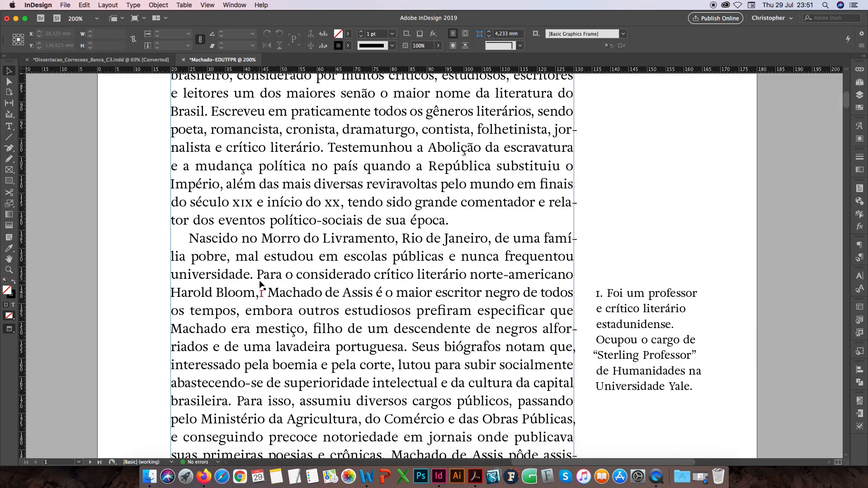
{"action": "double_click", "coordinate": [261, 292]}
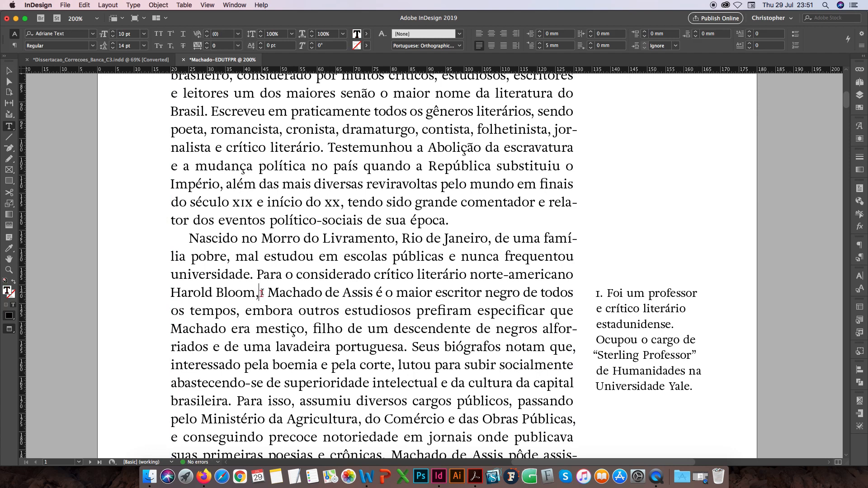
{"action": "key", "text": "shift+Right"}
{"action": "key", "text": "shift+Left"}
{"action": "key", "text": "shift+Right"}
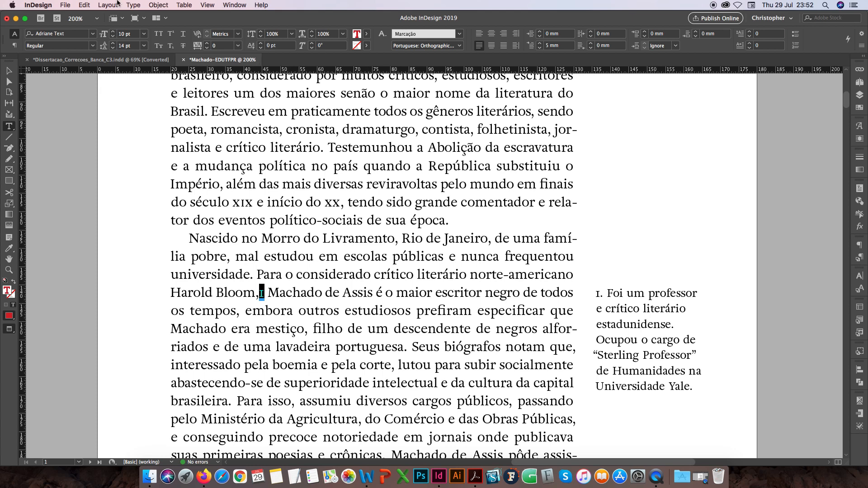
{"action": "left_click", "coordinate": [234, 5]}
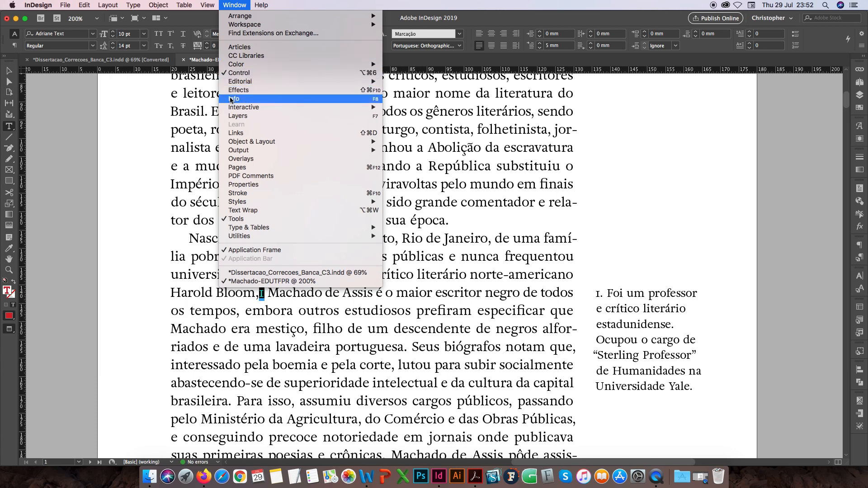
{"action": "mouse_move", "coordinate": [244, 229]}
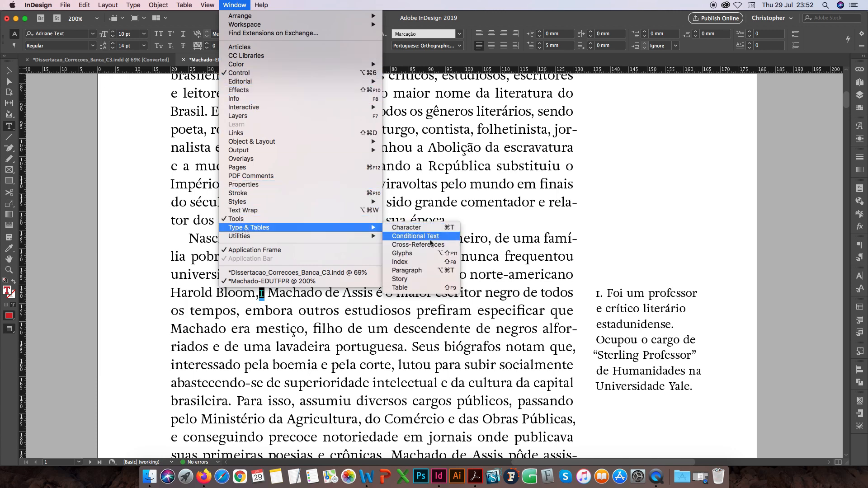
{"action": "left_click", "coordinate": [429, 245]}
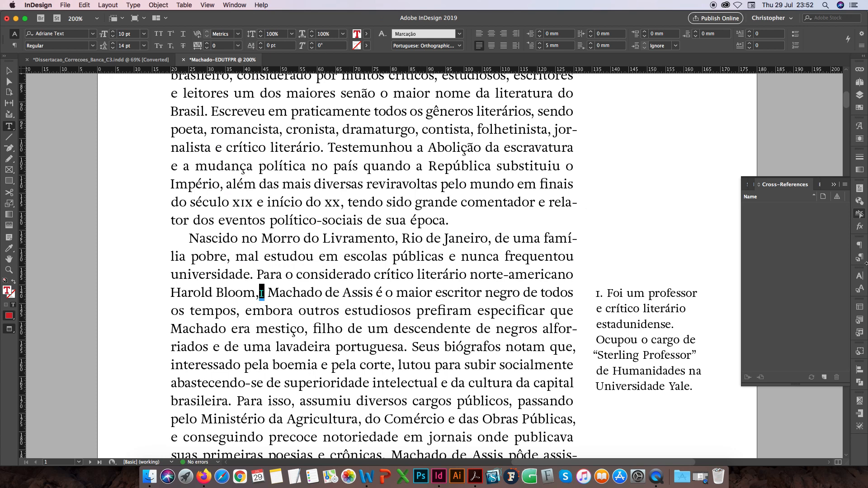
Create a Paragraph Number cross-reference from the selected number to the Notas laterais paragraph beginning "Foi um professor e crítico literário estadunidense"
{"action": "left_click", "coordinate": [825, 378]}
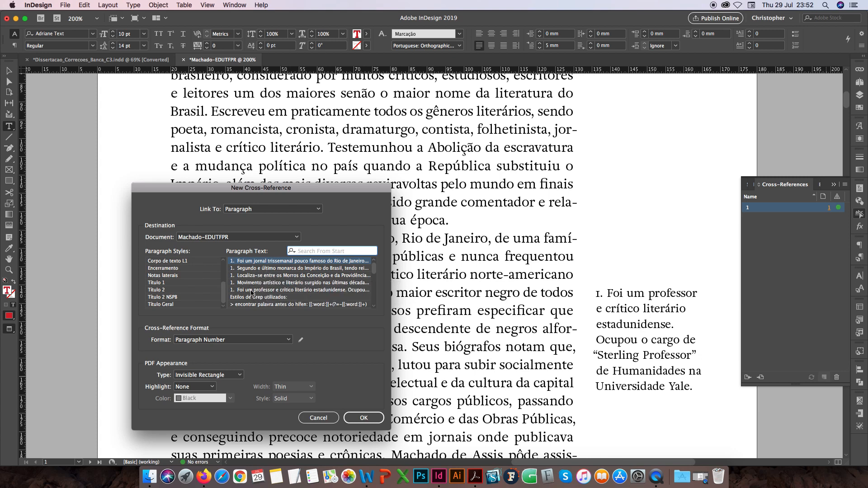
{"action": "left_click", "coordinate": [165, 278]}
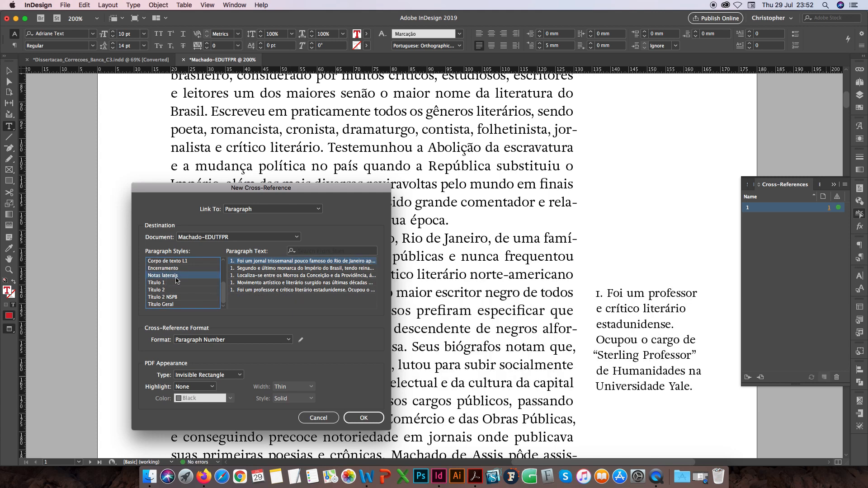
{"action": "left_click", "coordinate": [247, 292], "text": "shift"}
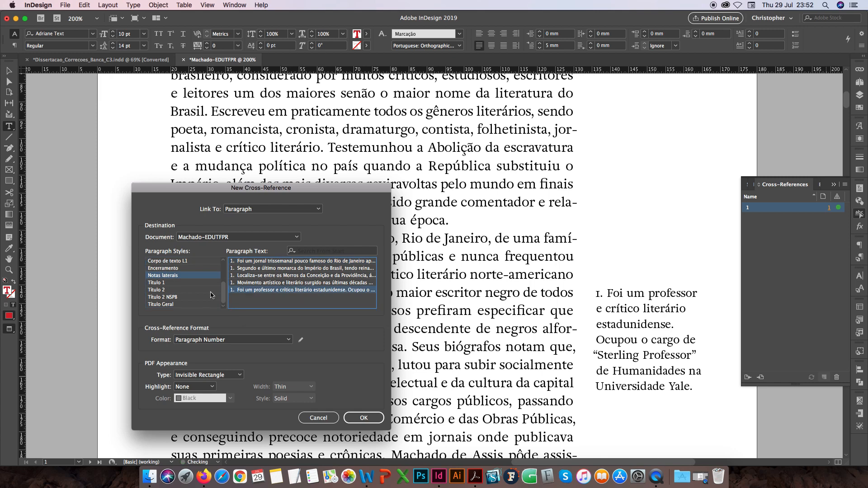
{"action": "left_click", "coordinate": [363, 418]}
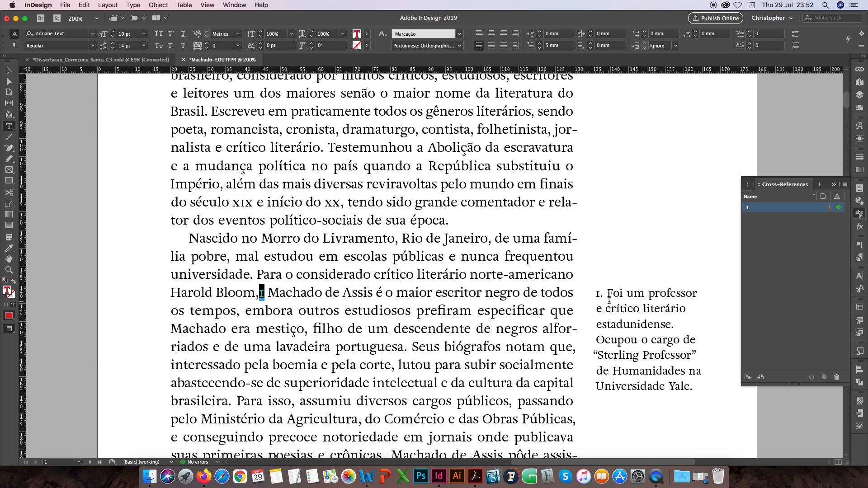
Try moving the margin note up beside the first paragraph, and undo the move
{"action": "left_click", "coordinate": [622, 296]}
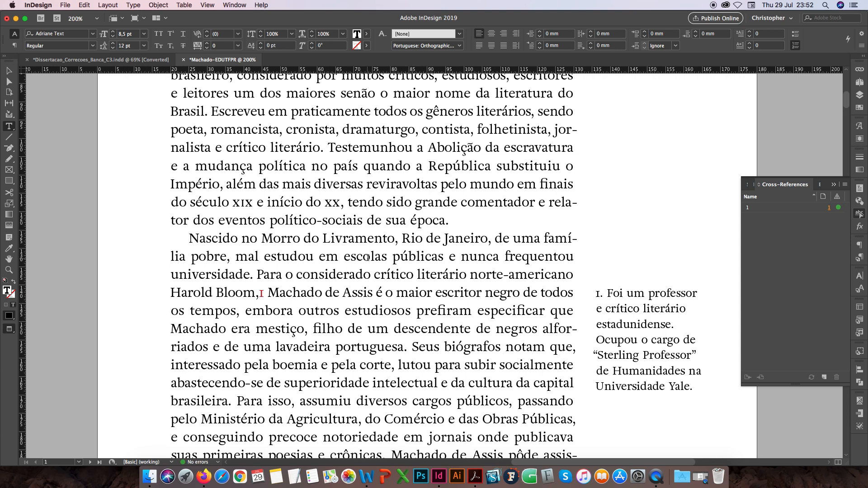
{"action": "key", "text": "Escape"}
{"action": "key", "text": "super+minus"}
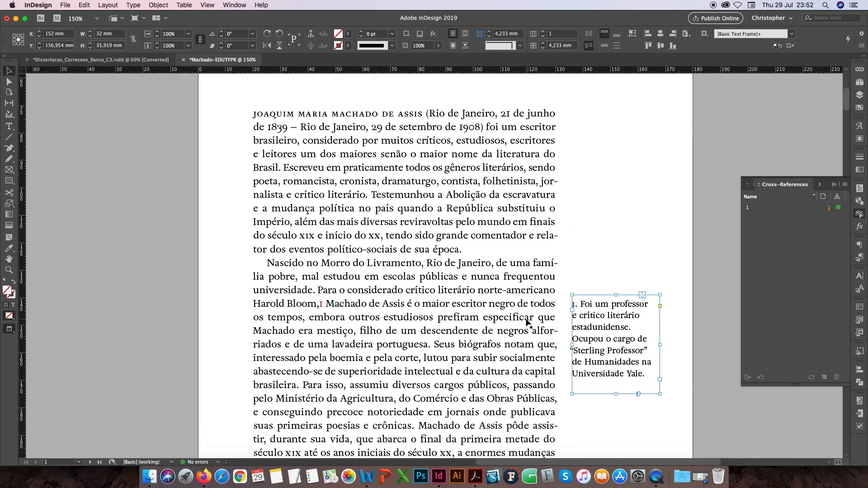
{"action": "scroll", "coordinate": [583, 249], "scroll_direction": "up", "scroll_amount": 2}
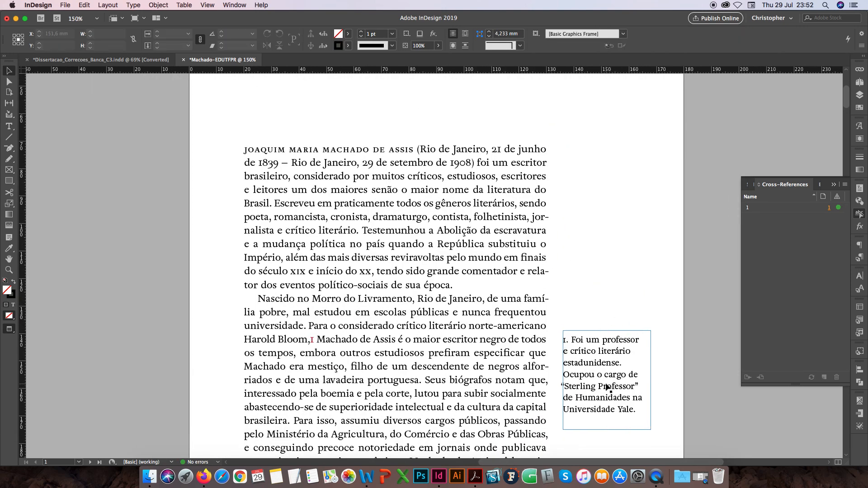
{"action": "left_click_drag", "start_coordinate": [625, 383], "coordinate": [605, 224]}
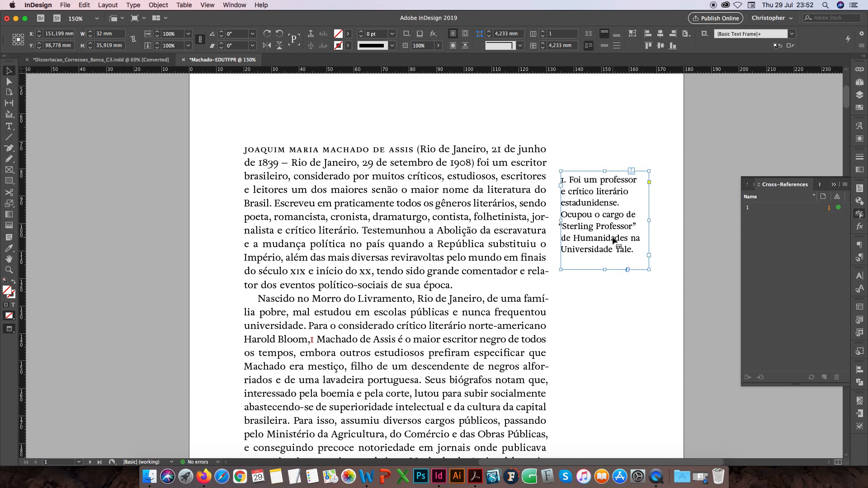
{"action": "key", "text": "super+z"}
In Normal view, duplicate the margin note beside the first paragraph and anchor the copy in its first line after "Rio de Janeiro,"
{"action": "left_click", "coordinate": [658, 247]}
{"action": "key", "text": "w"}
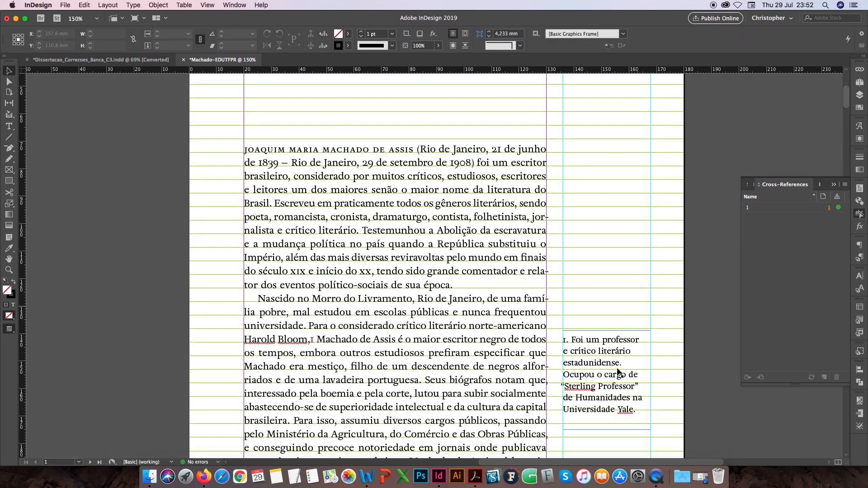
{"action": "left_click", "coordinate": [613, 396]}
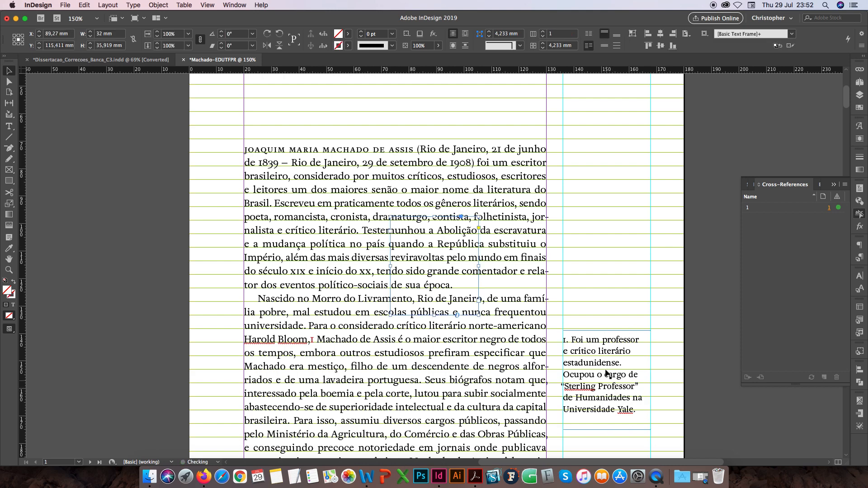
{"action": "left_click_drag", "start_coordinate": [606, 386], "coordinate": [634, 175]}
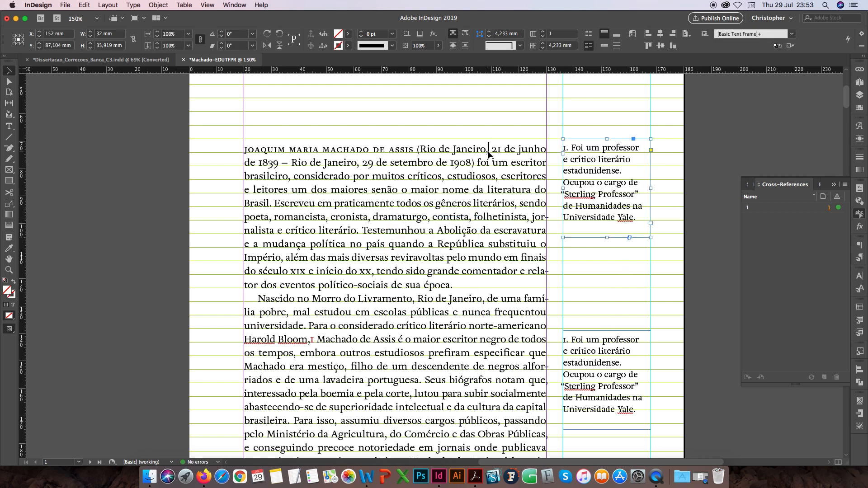
{"action": "left_click_drag", "start_coordinate": [486, 151], "coordinate": [486, 151]}
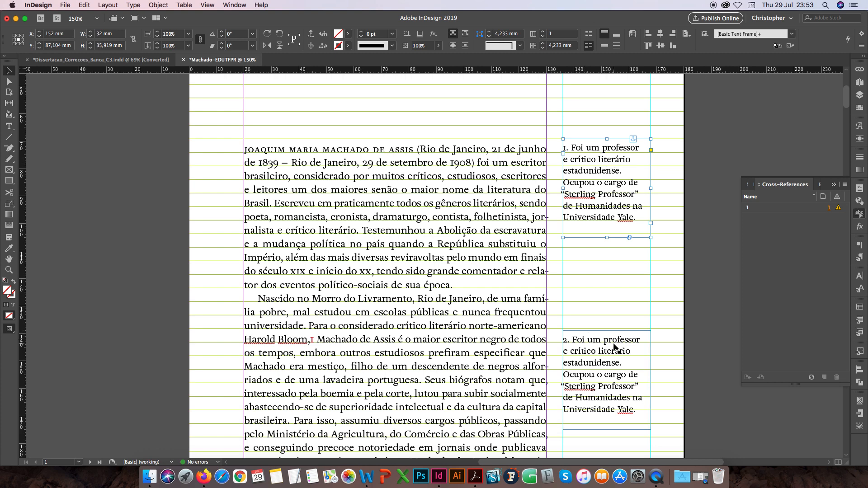
Update the outdated cross-reference after "Harold Bloom," to match the renumbered margin note
{"action": "left_click", "coordinate": [474, 163]}
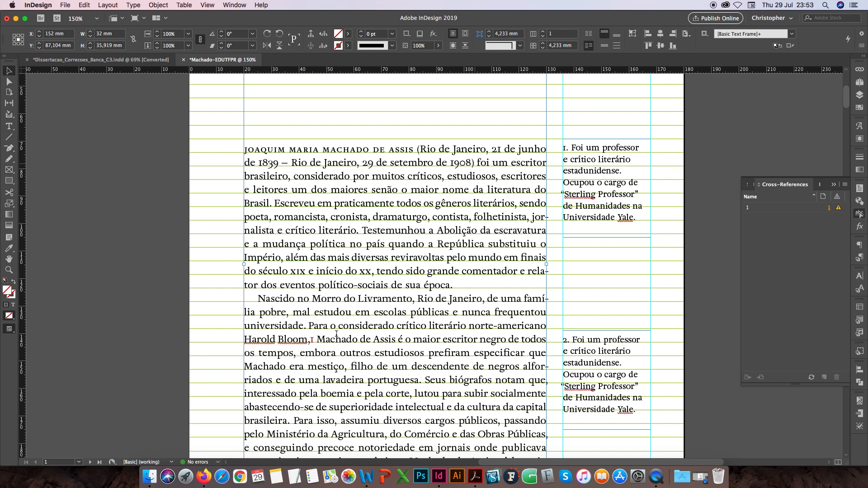
{"action": "double_click", "coordinate": [312, 339]}
{"action": "left_click", "coordinate": [312, 340]}
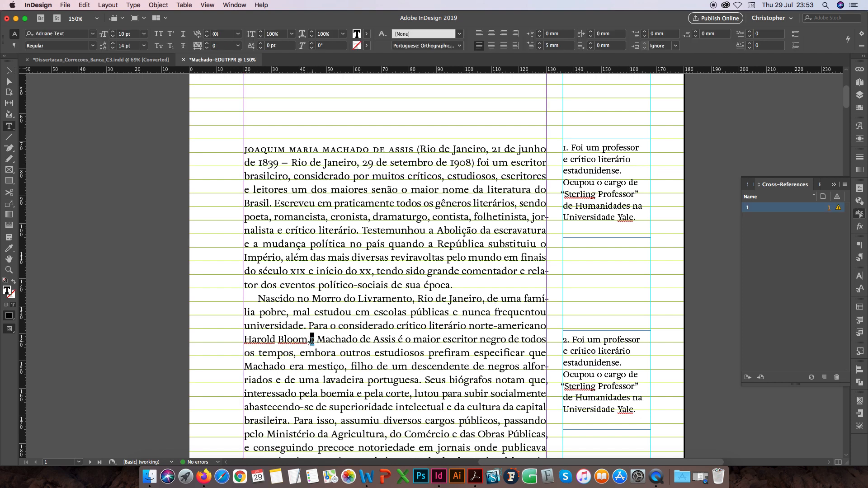
{"action": "left_click", "coordinate": [790, 334]}
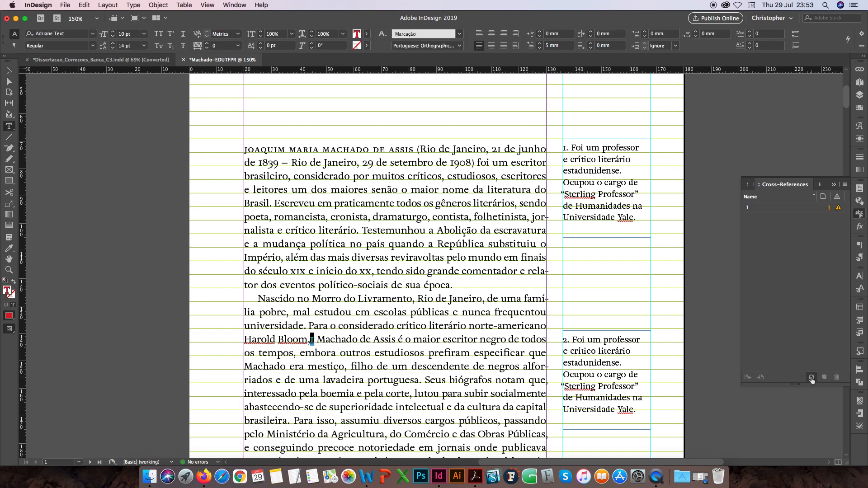
{"action": "left_click", "coordinate": [811, 378]}
{"action": "left_click", "coordinate": [341, 344]}
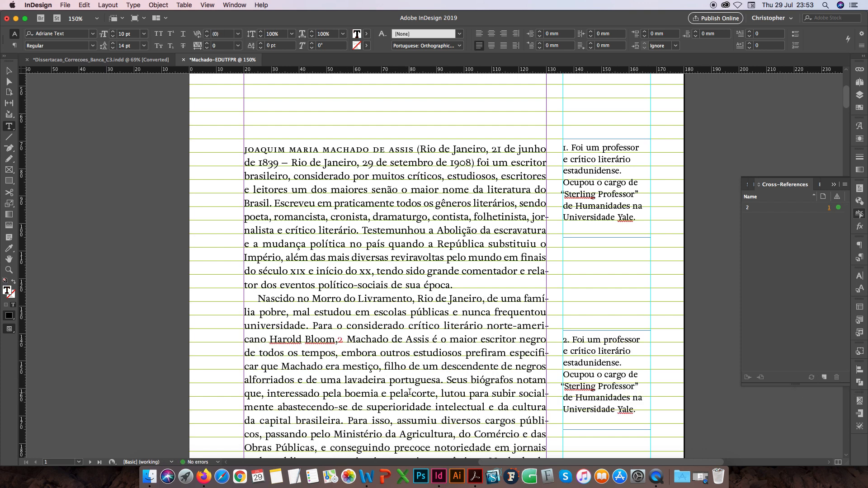
Delete the duplicate margin note beside the first paragraph and refresh the cross-reference number
{"action": "key", "text": "Escape"}
{"action": "left_click", "coordinate": [600, 195]}
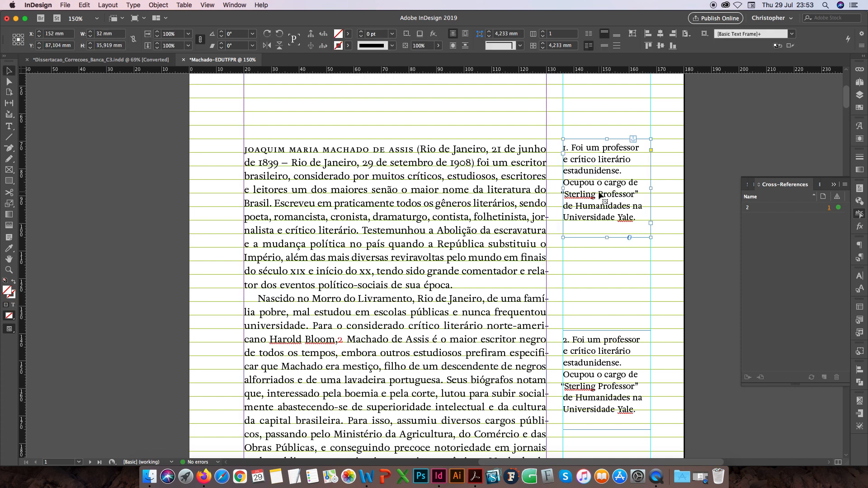
{"action": "key", "text": "Delete"}
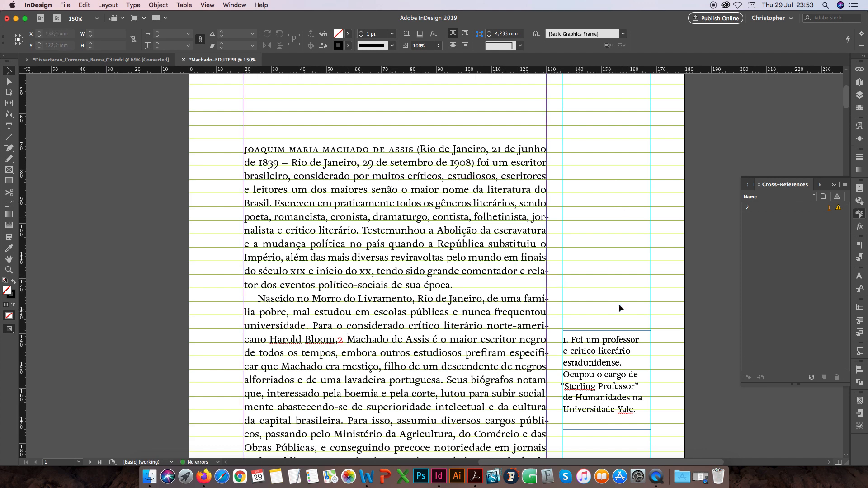
{"action": "left_click", "coordinate": [810, 377]}
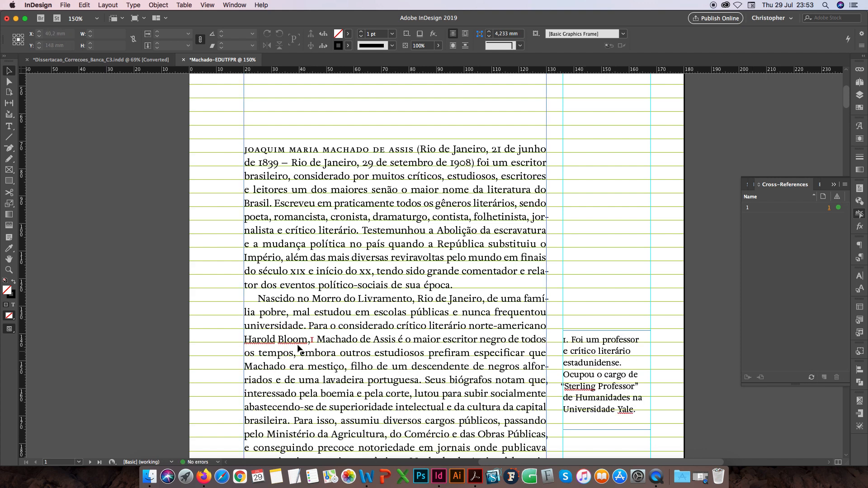
Create a character style named Sobrescrito and apply it to the reference number after "Harold Bloom,"
{"action": "scroll", "coordinate": [296, 343], "scroll_direction": "up", "scroll_amount": 2}
{"action": "left_click", "coordinate": [328, 336]}
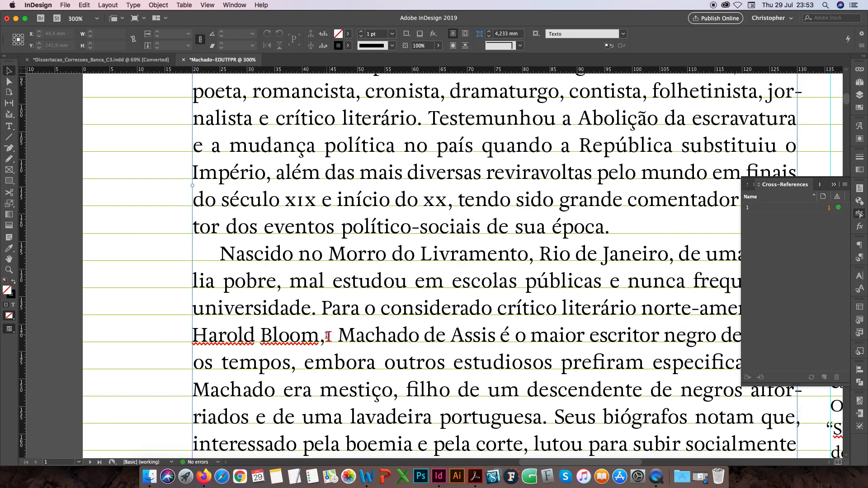
{"action": "double_click", "coordinate": [330, 335]}
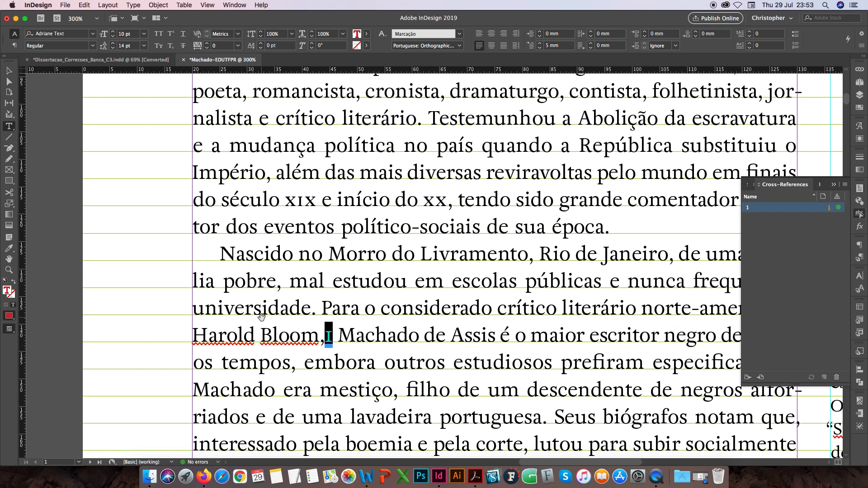
{"action": "scroll", "coordinate": [262, 318], "scroll_direction": "down", "scroll_amount": 1}
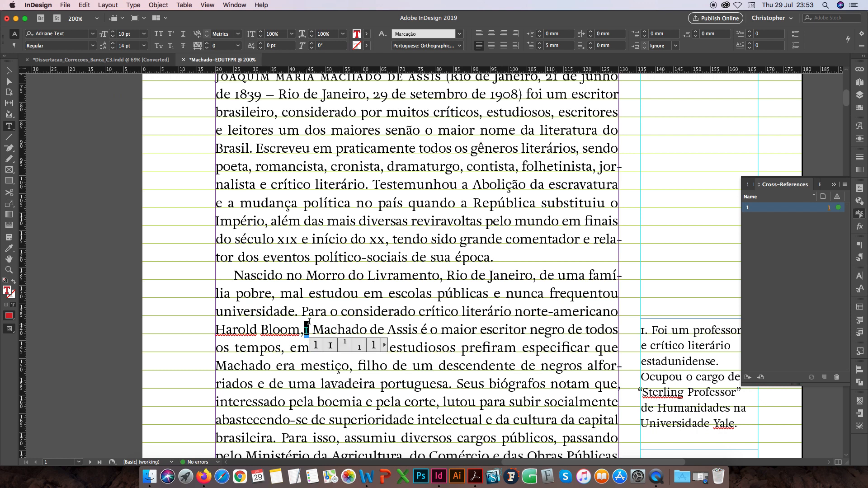
{"action": "left_click", "coordinate": [860, 290]}
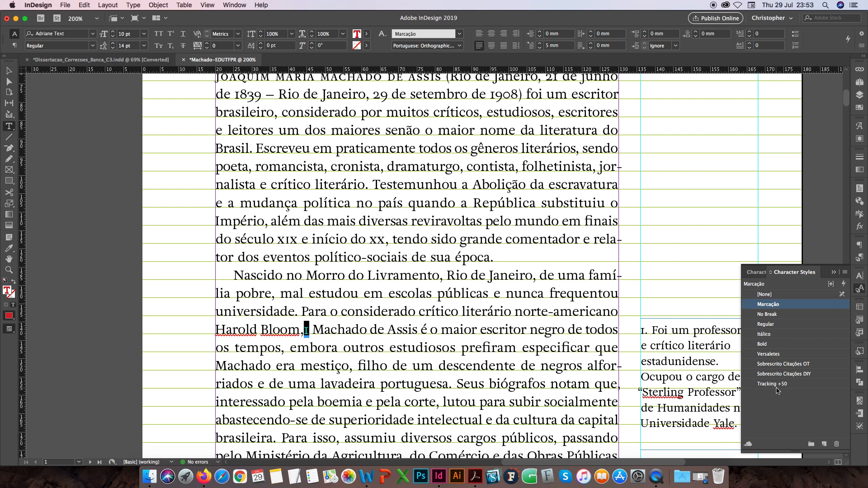
{"action": "left_click", "coordinate": [823, 444]}
{"action": "left_click", "coordinate": [776, 317]}
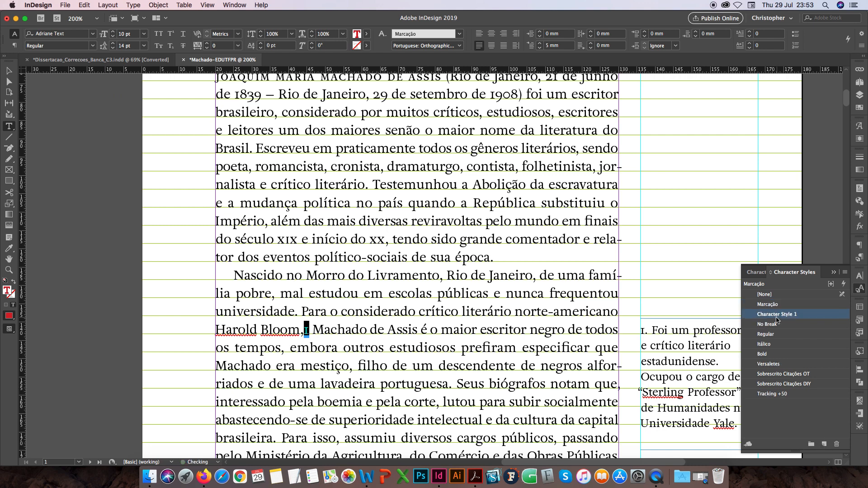
{"action": "double_click", "coordinate": [803, 316]}
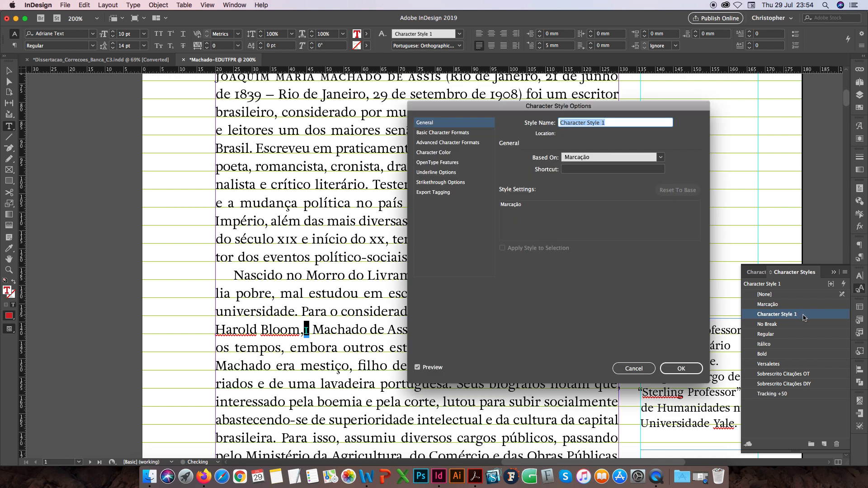
{"action": "type", "text": "Sobrescrito"}
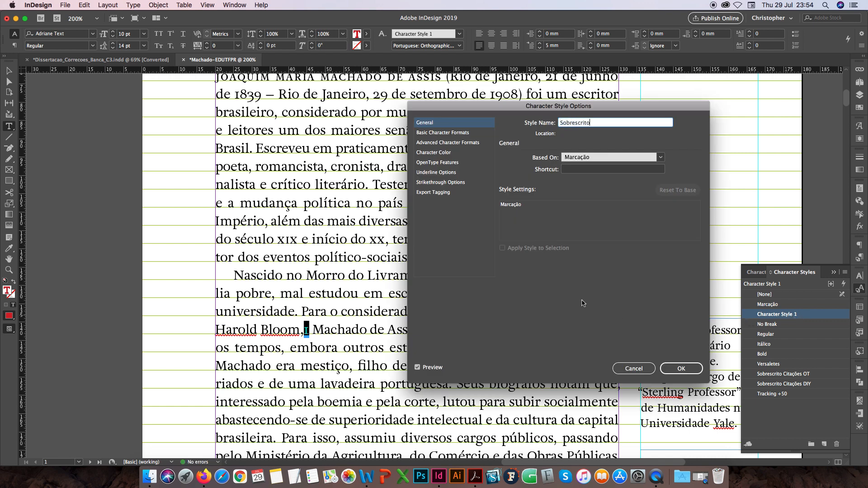
Set the Sobrescrito style's position to OpenType Superior/Superscript and its colour to Black, and show the page in Preview mode
{"action": "left_click", "coordinate": [442, 132]}
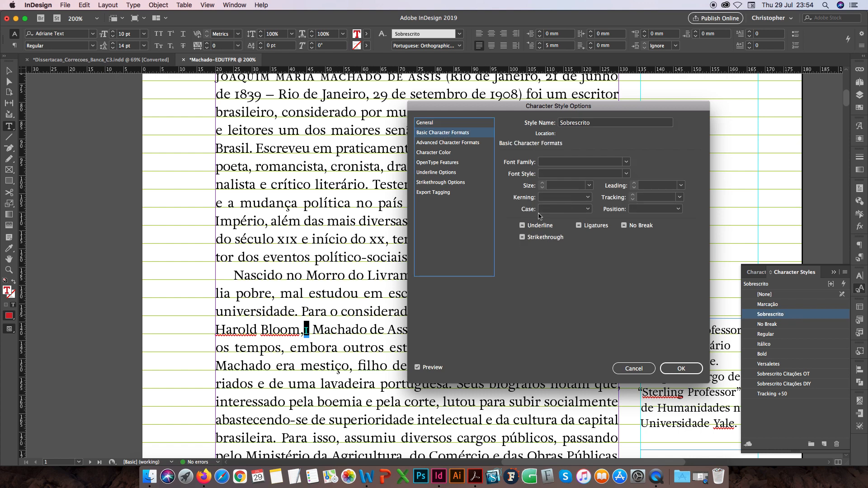
{"action": "left_click", "coordinate": [668, 209]}
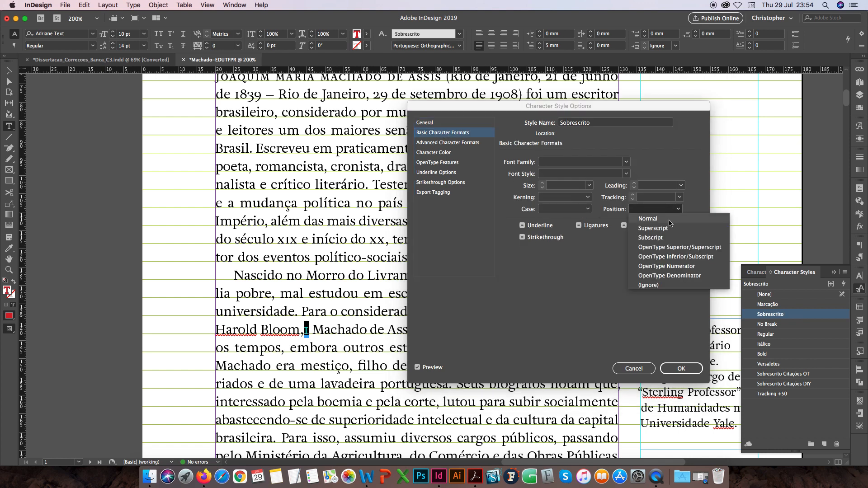
{"action": "left_click", "coordinate": [679, 248]}
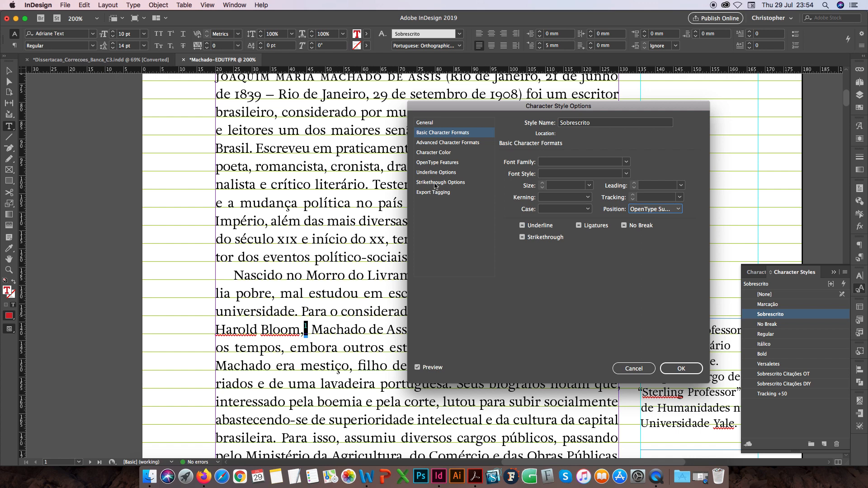
{"action": "left_click", "coordinate": [441, 153]}
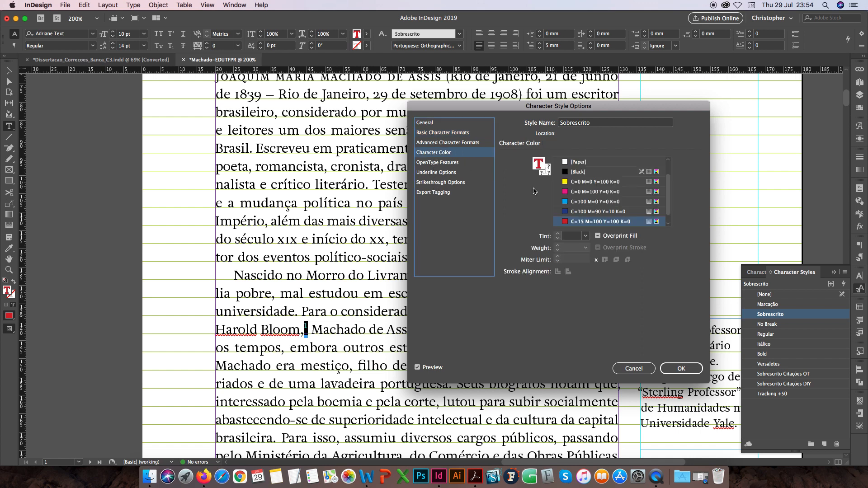
{"action": "left_click", "coordinate": [569, 172]}
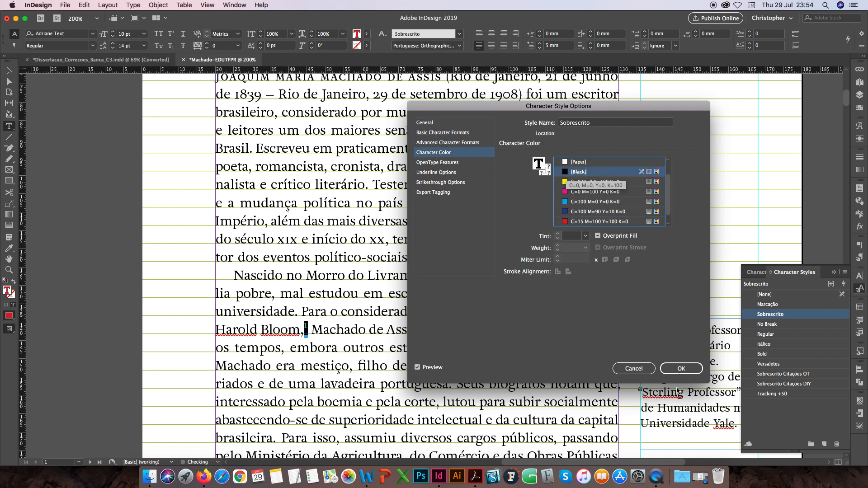
{"action": "left_click", "coordinate": [674, 370]}
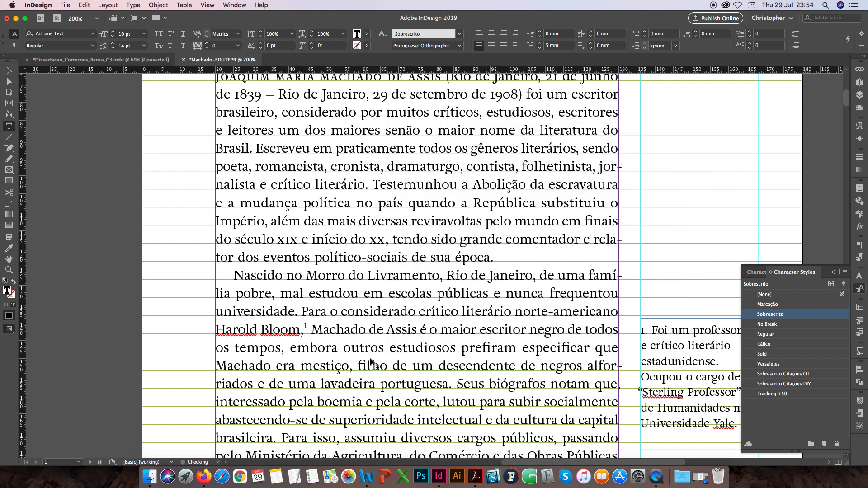
{"action": "key", "text": "Escape"}
{"action": "left_click", "coordinate": [666, 254]}
{"action": "key", "text": "w"}
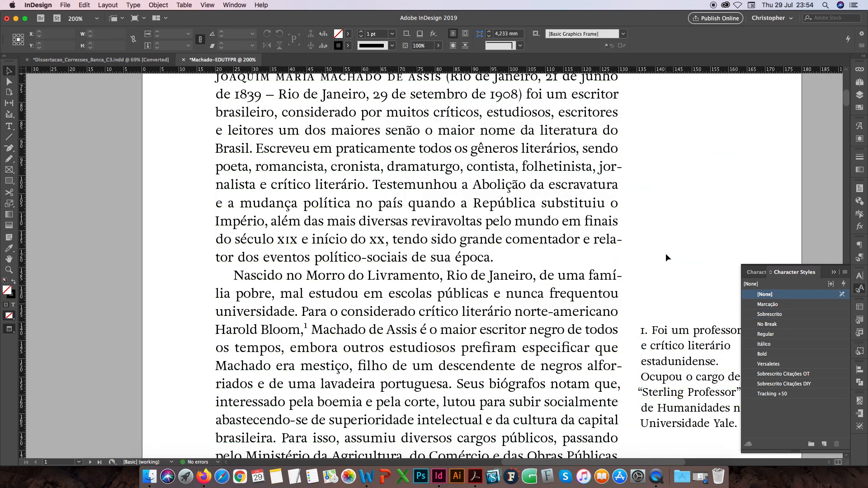
Try deleting the first paragraph's text from "nome da literatura" to its end, and undo the deletion
{"action": "key", "text": "super+0"}
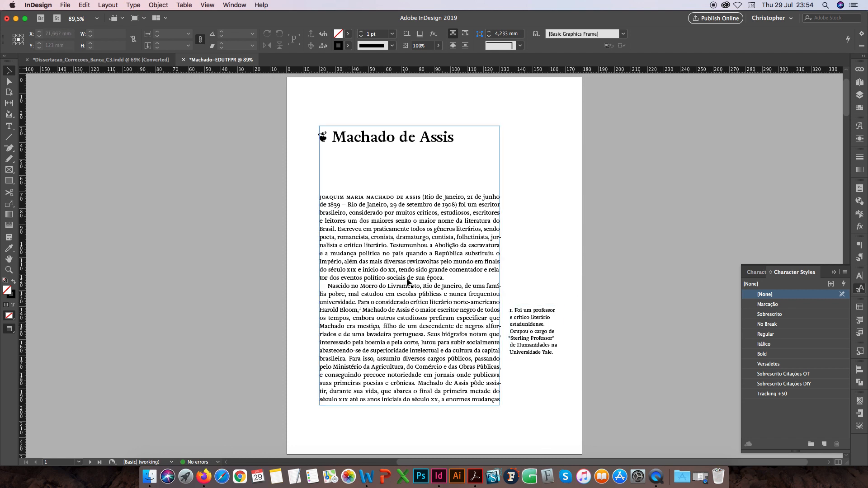
{"action": "double_click", "coordinate": [454, 277]}
{"action": "left_click_drag", "start_coordinate": [455, 276], "coordinate": [437, 222]}
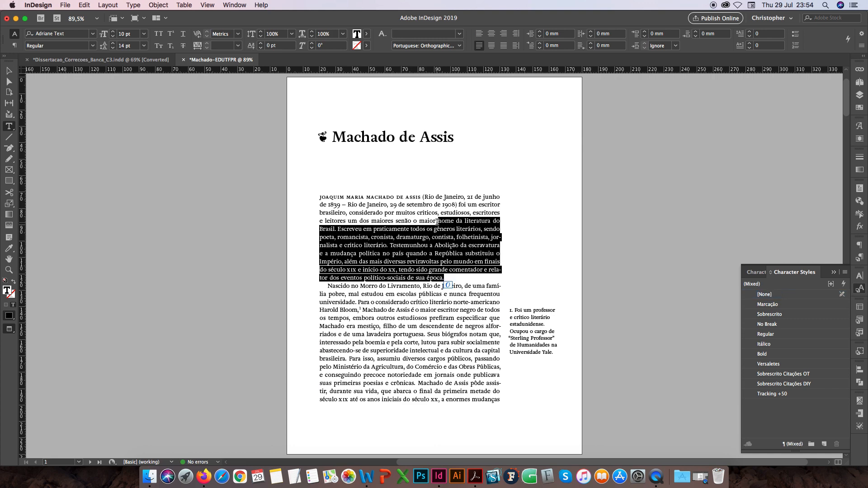
{"action": "key", "text": "BackSpace"}
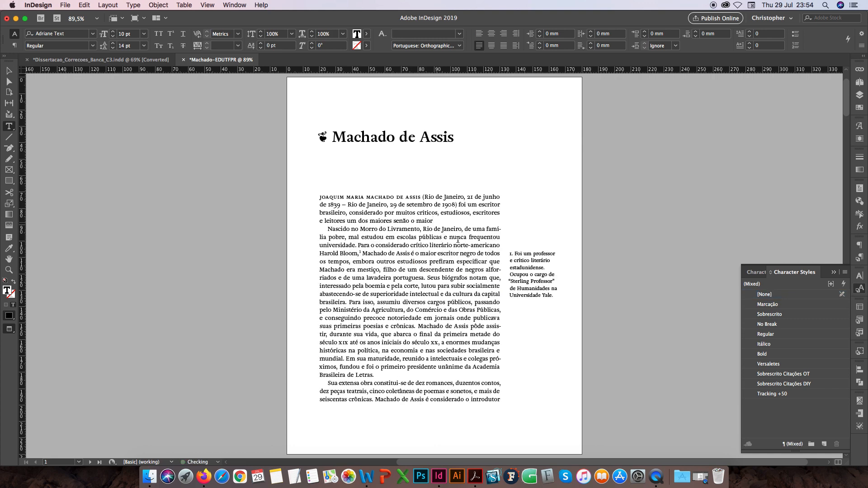
{"action": "key", "text": "super+z"}
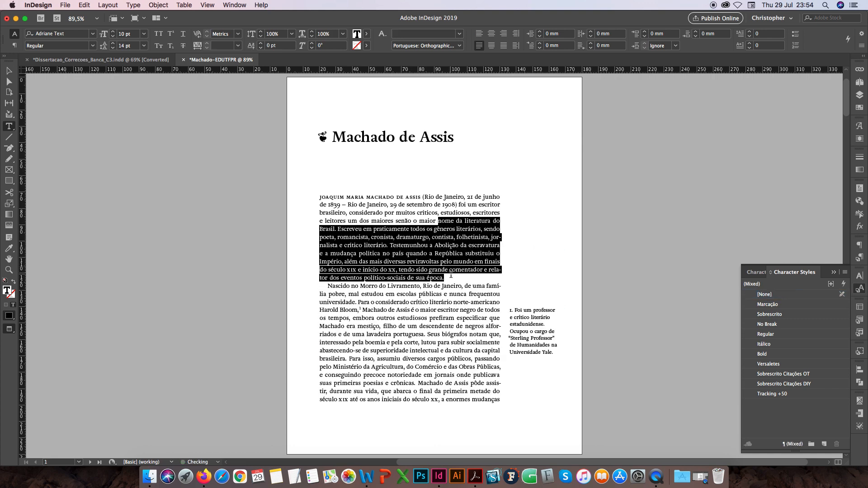
Try adding blank paragraphs after the first paragraph to push the anchored note down, and undo them
{"action": "left_click", "coordinate": [450, 278]}
{"action": "key", "text": "Return"}
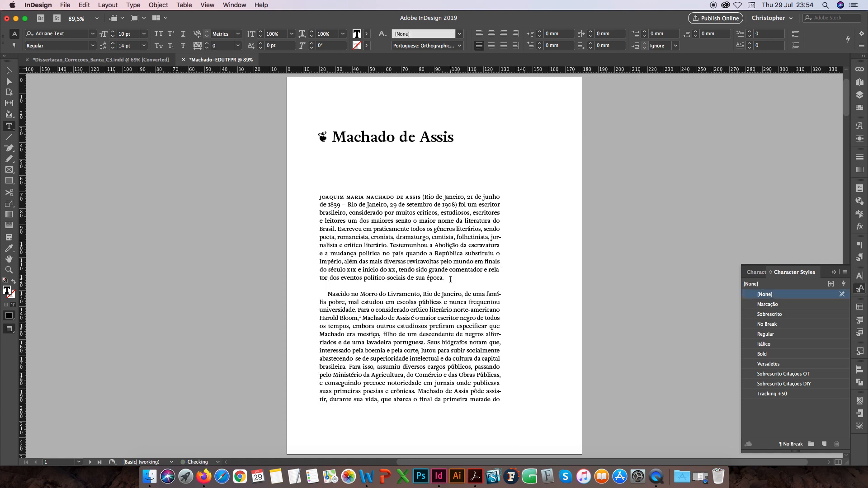
{"action": "key", "text": "Return"}
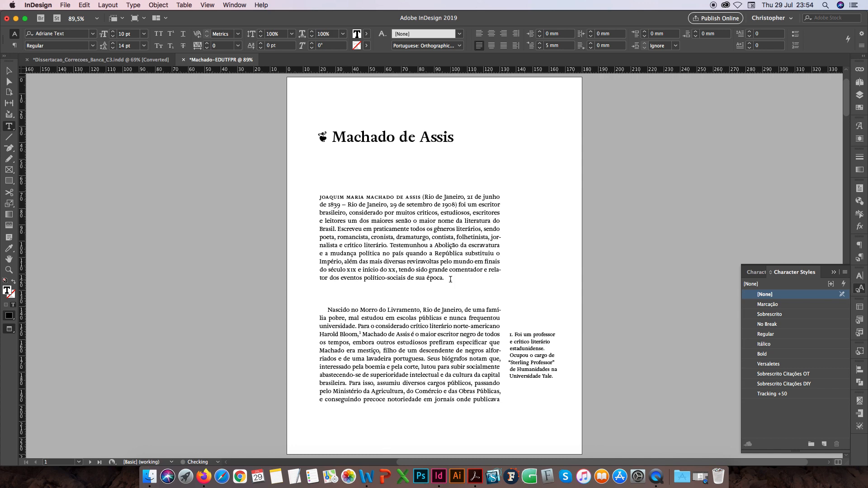
{"action": "key", "text": "super+z"}
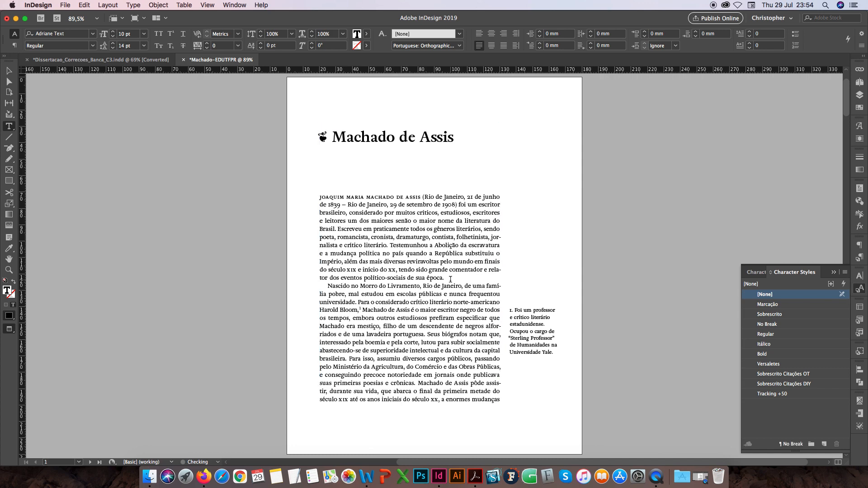
{"action": "key", "text": "Escape"}
{"action": "left_click", "coordinate": [588, 249]}
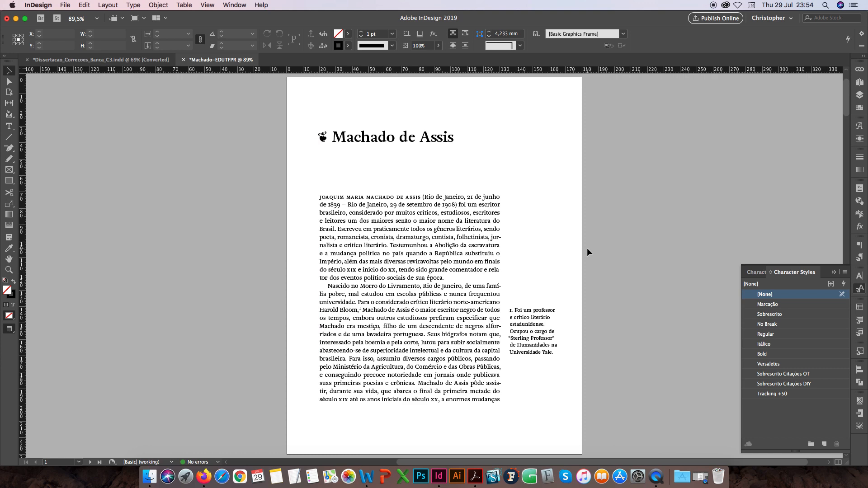
Create an object style named Notas from the margin note's frame on page 1 and apply it to that frame
{"action": "key", "text": "shift+Page_Down"}
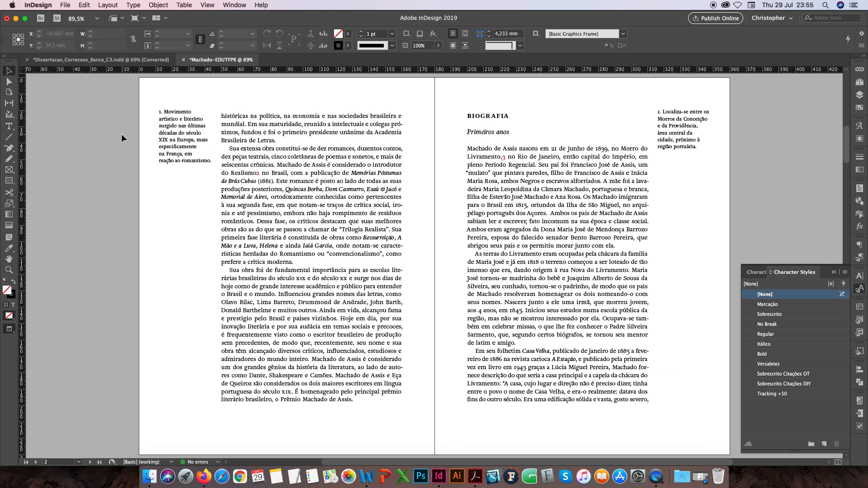
{"action": "key", "text": "shift+Page_Up"}
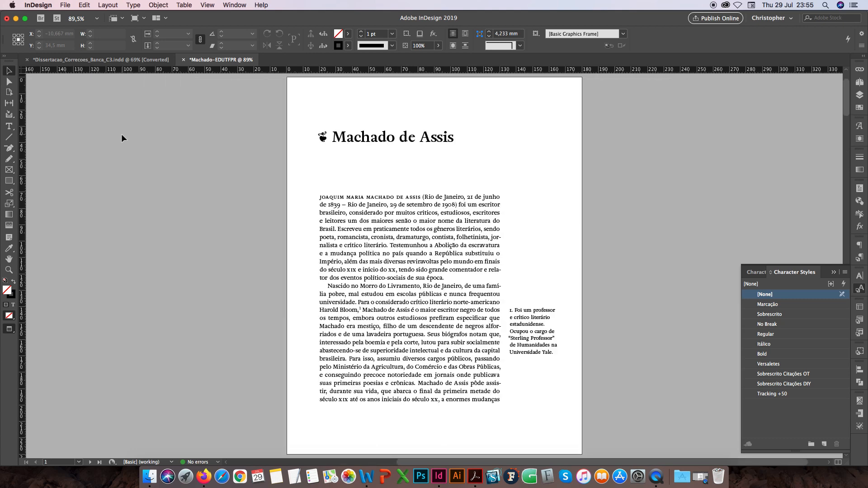
{"action": "left_click", "coordinate": [525, 329]}
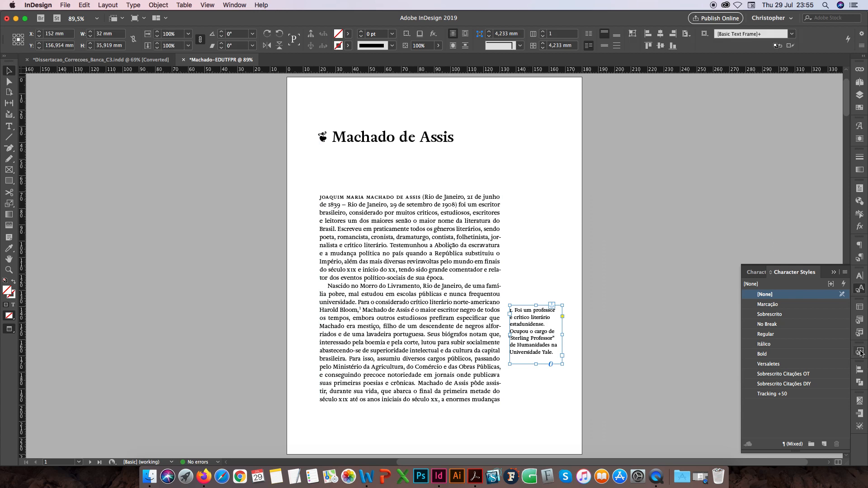
{"action": "left_click", "coordinate": [233, 7]}
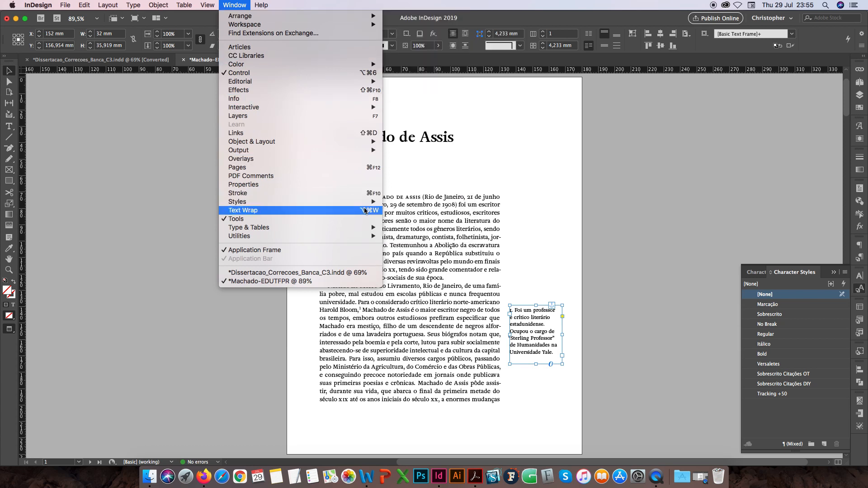
{"action": "mouse_move", "coordinate": [364, 207]}
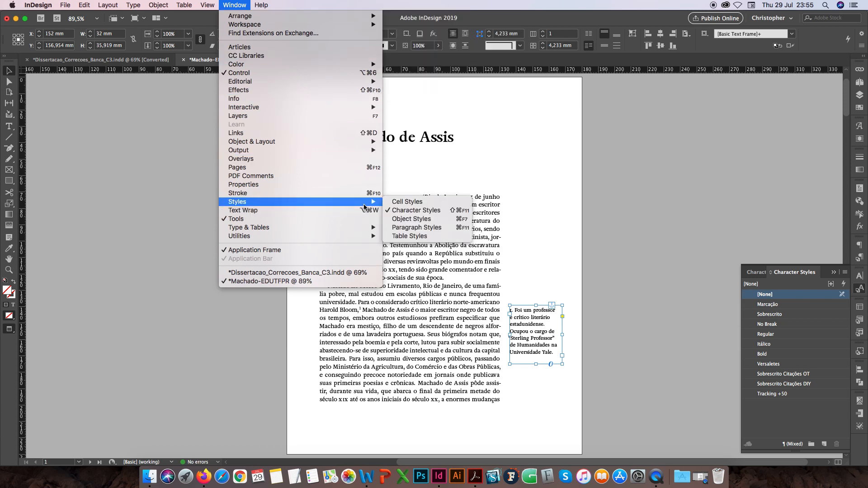
{"action": "left_click", "coordinate": [416, 220]}
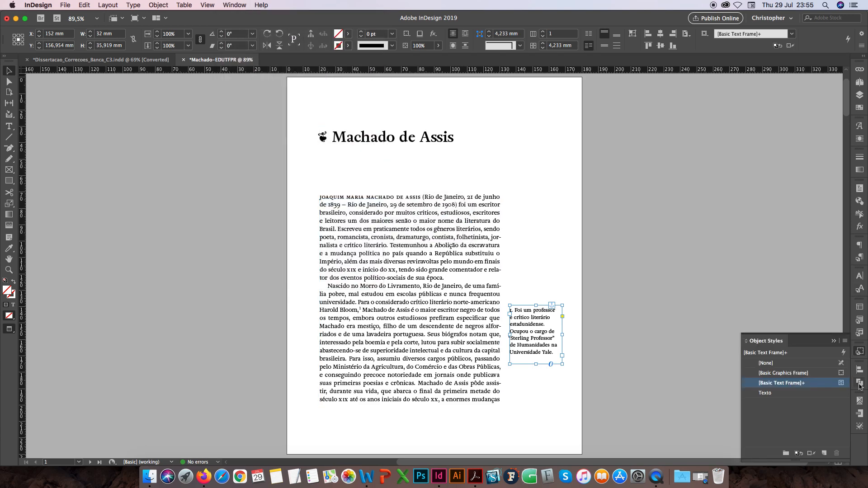
{"action": "left_click", "coordinate": [823, 454]}
{"action": "left_click", "coordinate": [776, 394]}
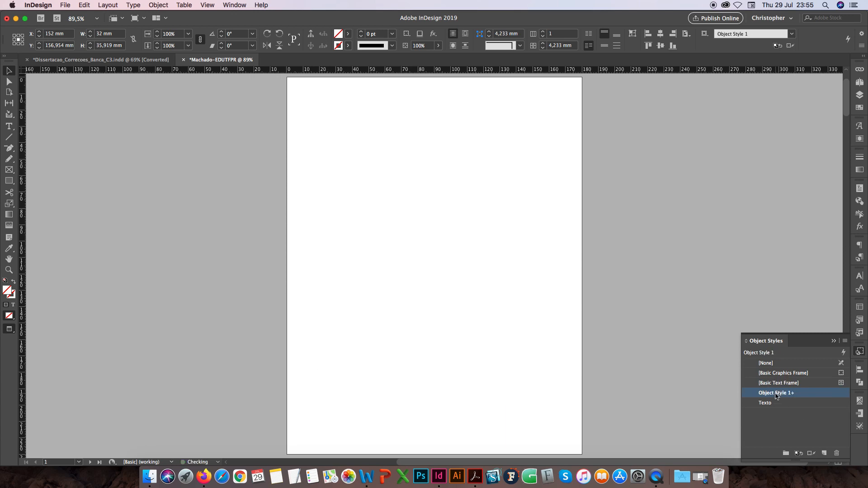
{"action": "double_click", "coordinate": [776, 394]}
{"action": "type", "text": "Notas"}
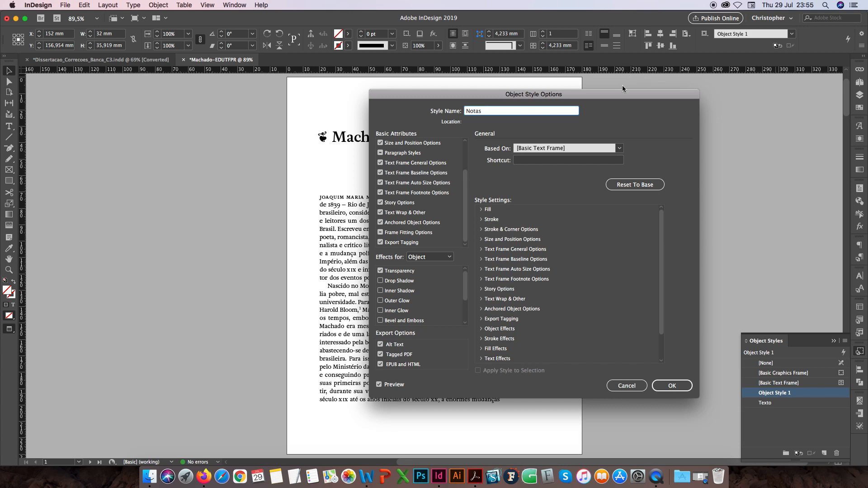
Make the Notas object style apply the Notas laterais paragraph style
{"action": "left_click_drag", "start_coordinate": [624, 96], "coordinate": [353, 96]}
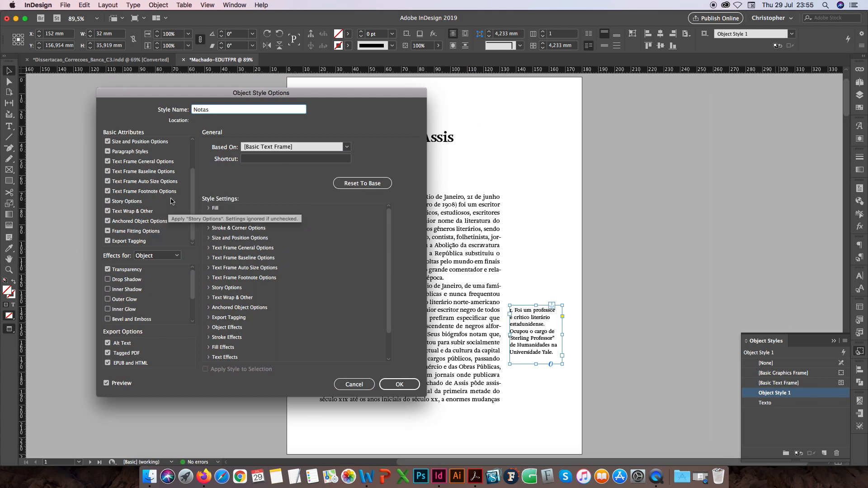
{"action": "scroll", "coordinate": [180, 188], "scroll_direction": "up", "scroll_amount": 2}
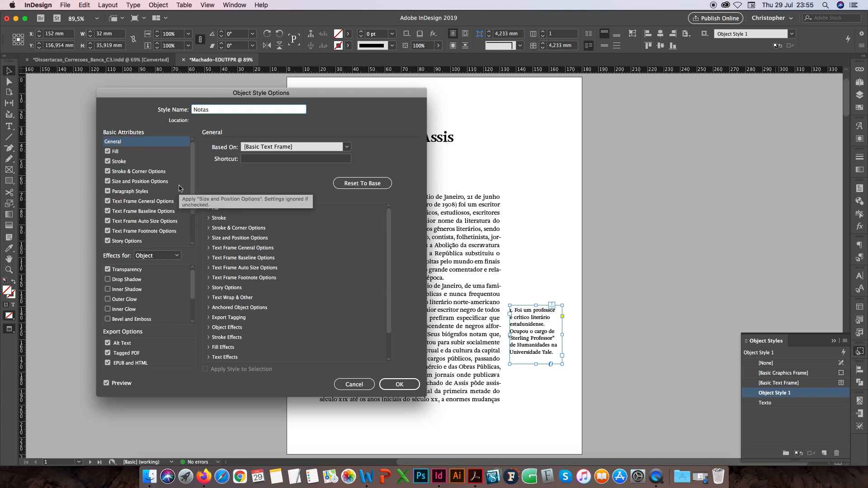
{"action": "left_click", "coordinate": [136, 192]}
{"action": "left_click", "coordinate": [286, 159]}
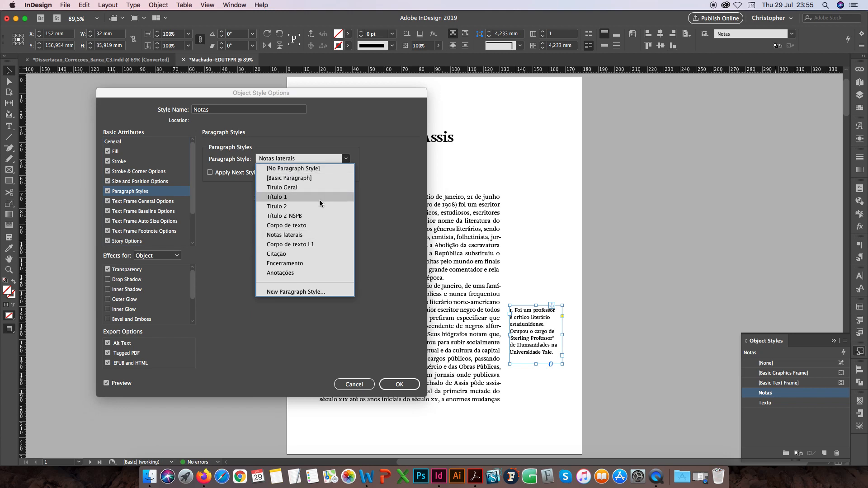
{"action": "left_click", "coordinate": [292, 235]}
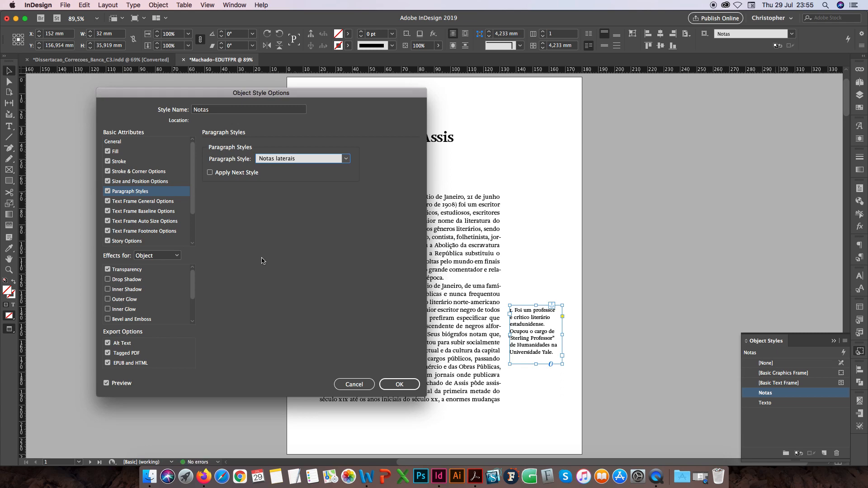
{"action": "left_click", "coordinate": [400, 383]}
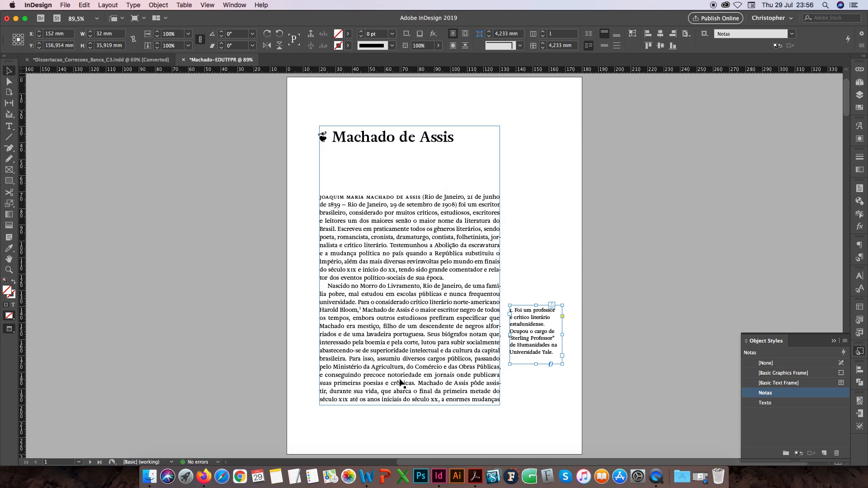
Anchor the margin note beginning "Movimento artístico e literário" on page 2 to the text beside the number after "Realismo"
{"action": "left_click", "coordinate": [549, 283]}
{"action": "key", "text": "shift+Page_Down"}
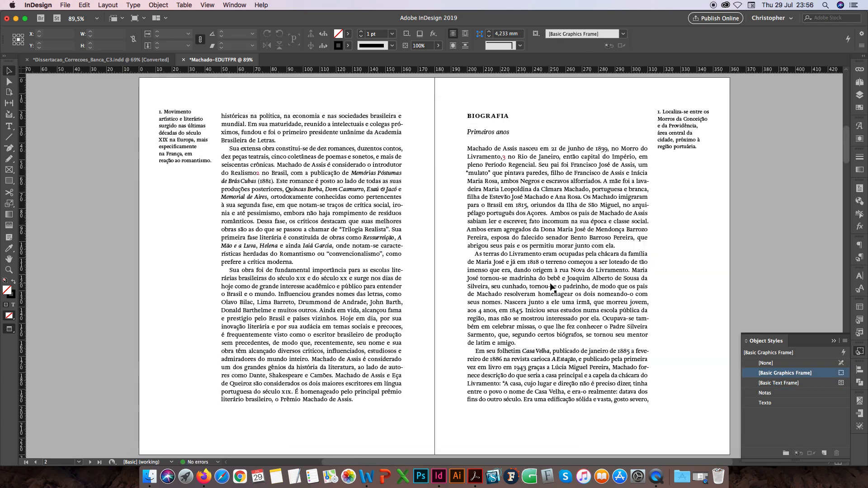
{"action": "scroll", "coordinate": [162, 110], "scroll_direction": "up", "scroll_amount": 2}
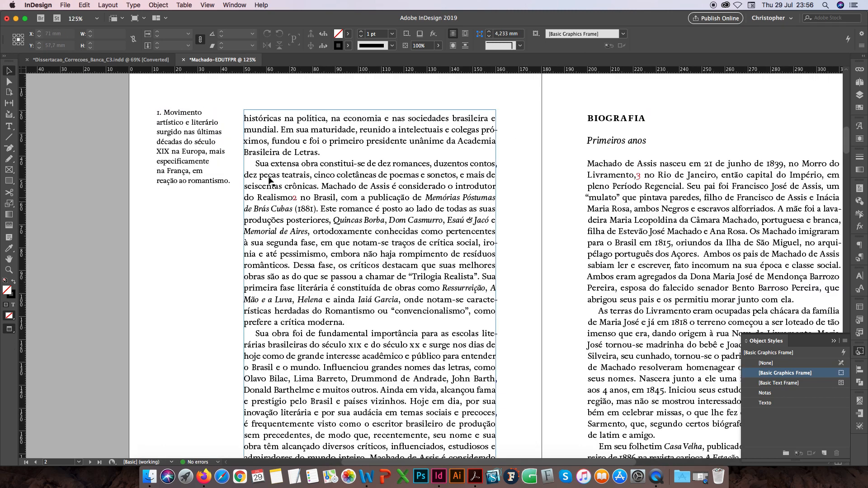
{"action": "left_click", "coordinate": [189, 117]}
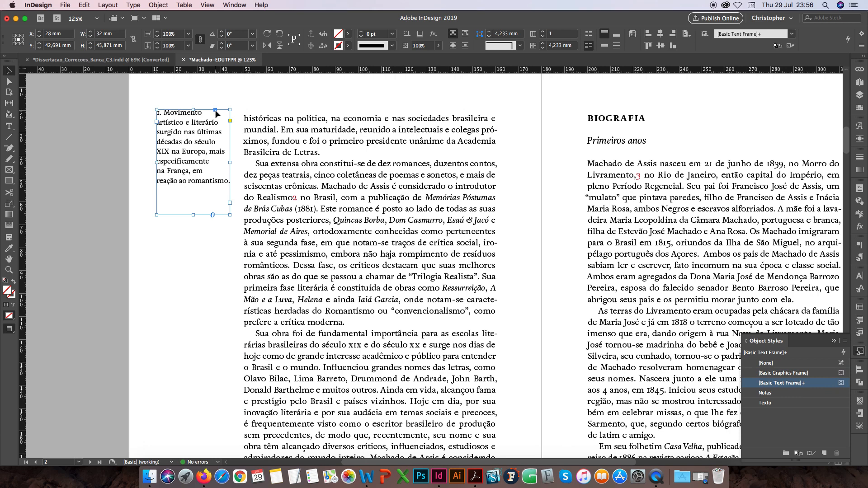
{"action": "left_click_drag", "start_coordinate": [215, 110], "coordinate": [298, 200]}
Show the guides, move the anchored "Movimento artístico" note between the two pages, and apply the Notas object style to it
{"action": "key", "text": "w"}
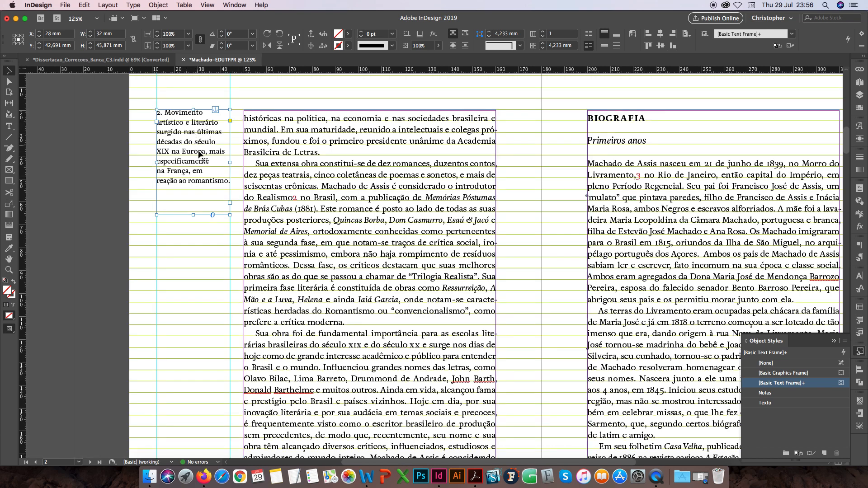
{"action": "key", "text": "super+shift+a"}
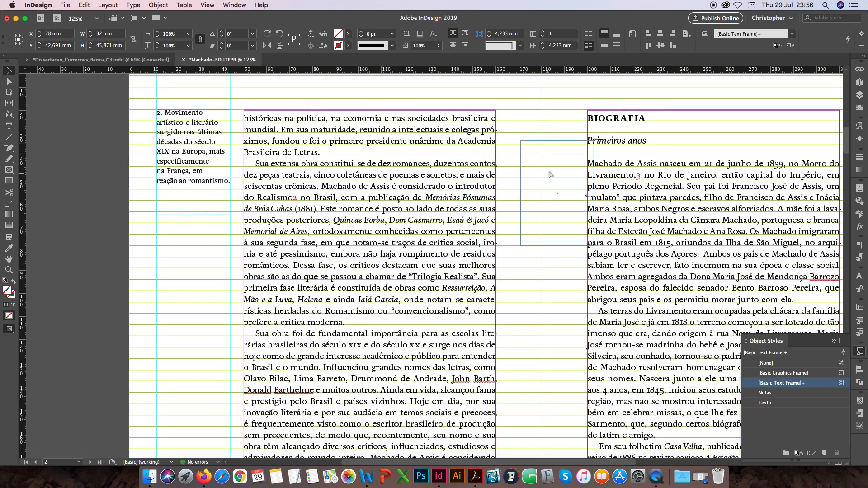
{"action": "left_click_drag", "start_coordinate": [549, 174], "coordinate": [534, 141]}
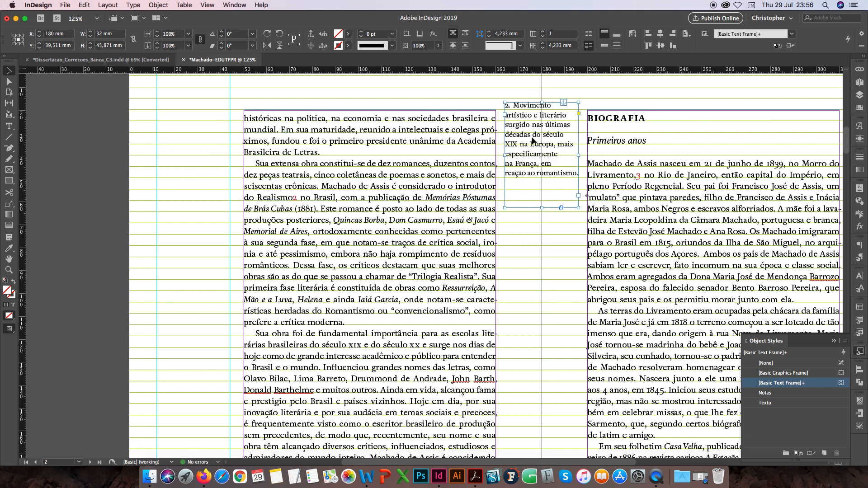
{"action": "left_click", "coordinate": [765, 393]}
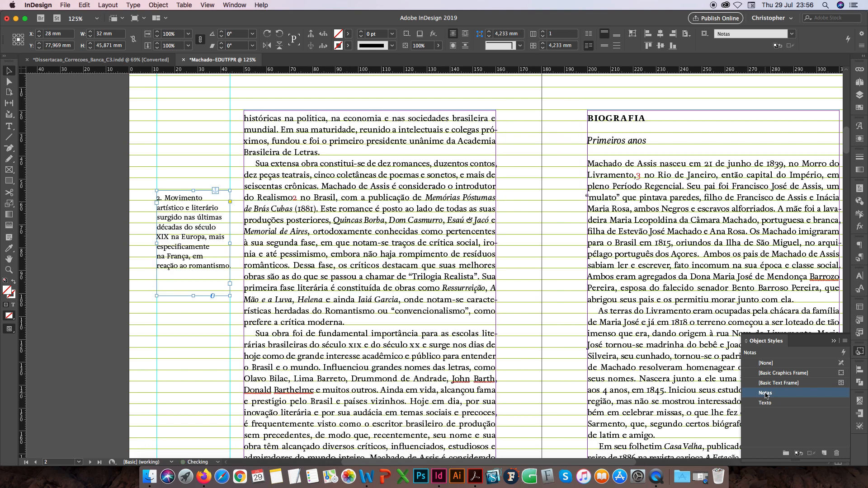
{"action": "left_click", "coordinate": [181, 156]}
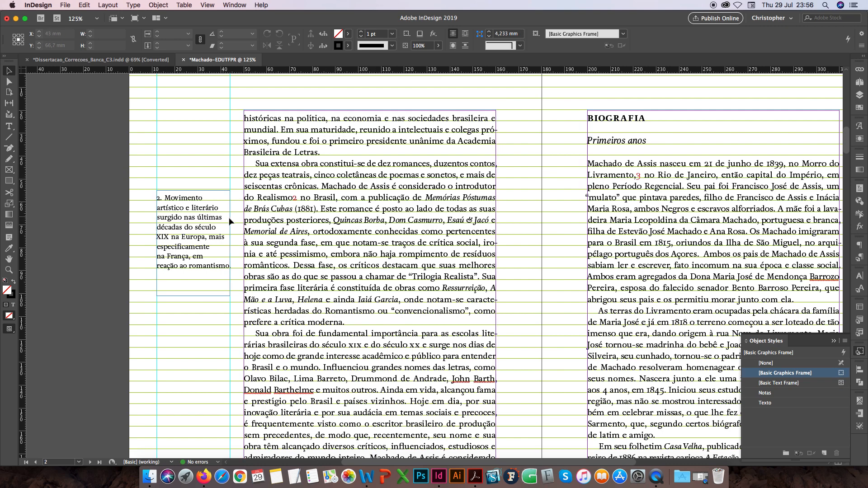
Anchor the "Localiza-se entre os Morros" note beside the number after "Livramento," on page 3 and apply the Notas object style
{"action": "left_click_drag", "start_coordinate": [690, 218], "coordinate": [440, 207]}
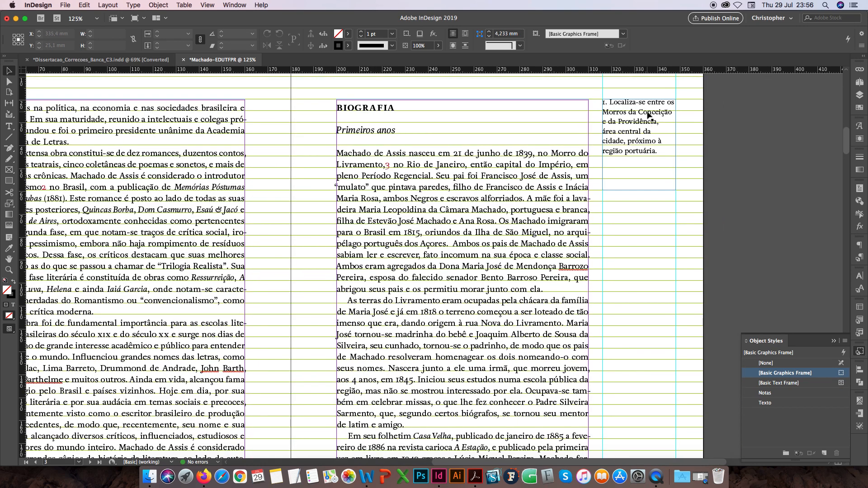
{"action": "key", "text": "super+minus"}
{"action": "left_click_drag", "start_coordinate": [652, 169], "coordinate": [96, 385]}
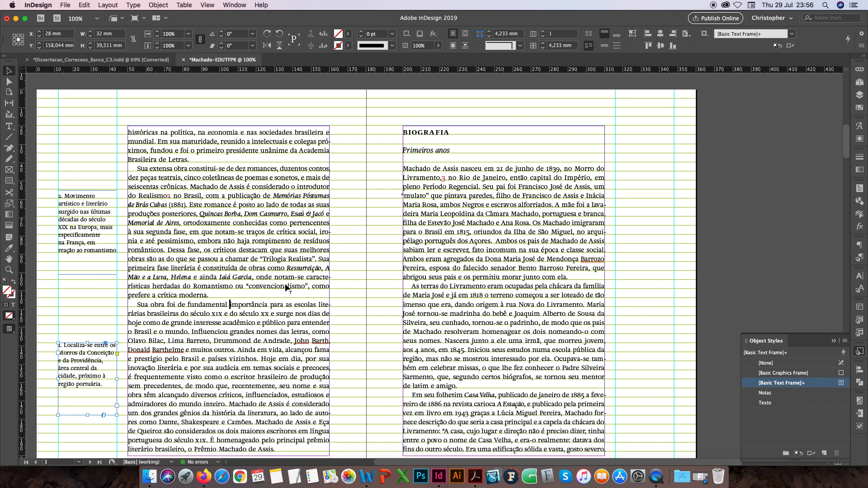
{"action": "left_click_drag", "start_coordinate": [435, 192], "coordinate": [446, 181]}
{"action": "left_click", "coordinate": [765, 394]}
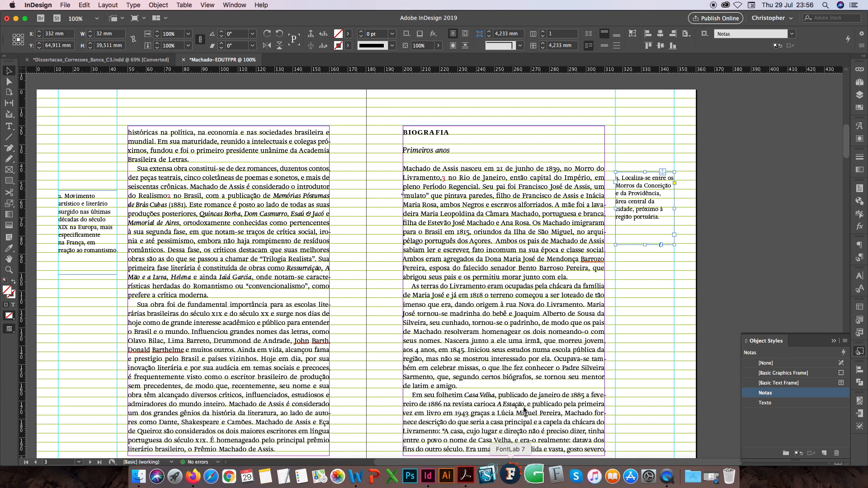
{"action": "left_click", "coordinate": [641, 313]}
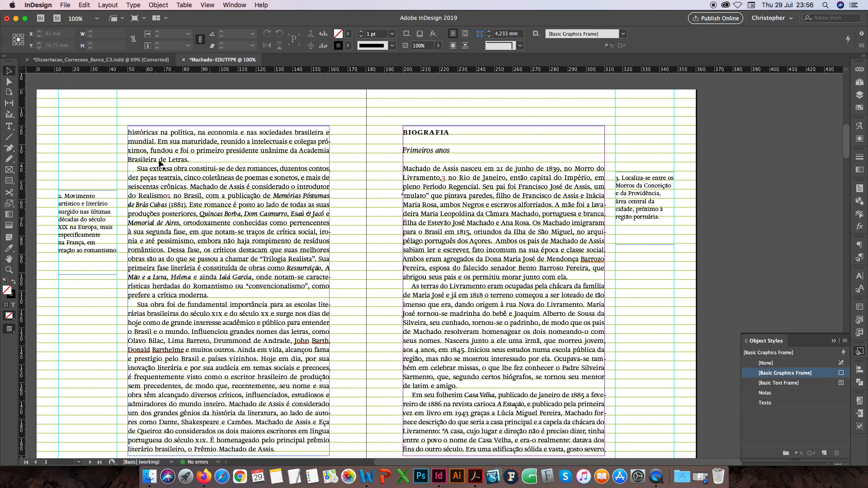
Apply the Sobrescrito character style to the number 2 after "Realismo" on page 2
{"action": "scroll", "coordinate": [112, 195], "scroll_direction": "up", "scroll_amount": 2}
{"action": "left_click", "coordinate": [193, 206]}
{"action": "double_click", "coordinate": [195, 196]}
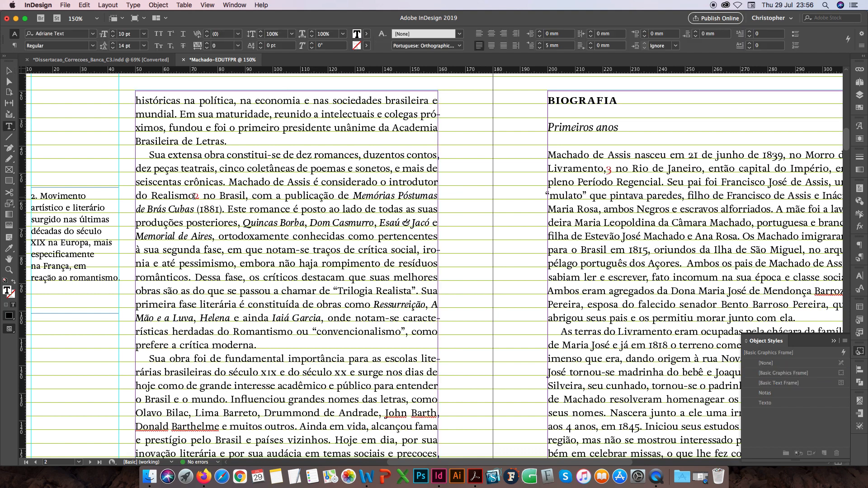
{"action": "left_click_drag", "start_coordinate": [195, 195], "coordinate": [200, 196]}
{"action": "left_click", "coordinate": [859, 292]}
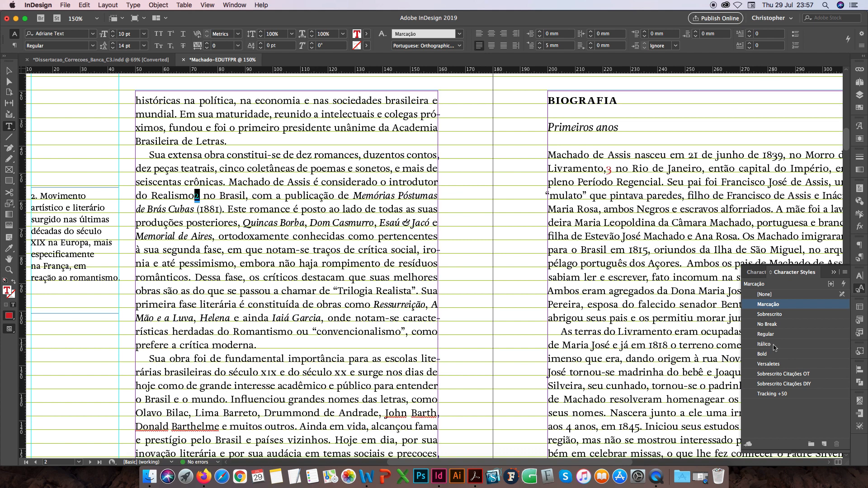
{"action": "left_click", "coordinate": [779, 317]}
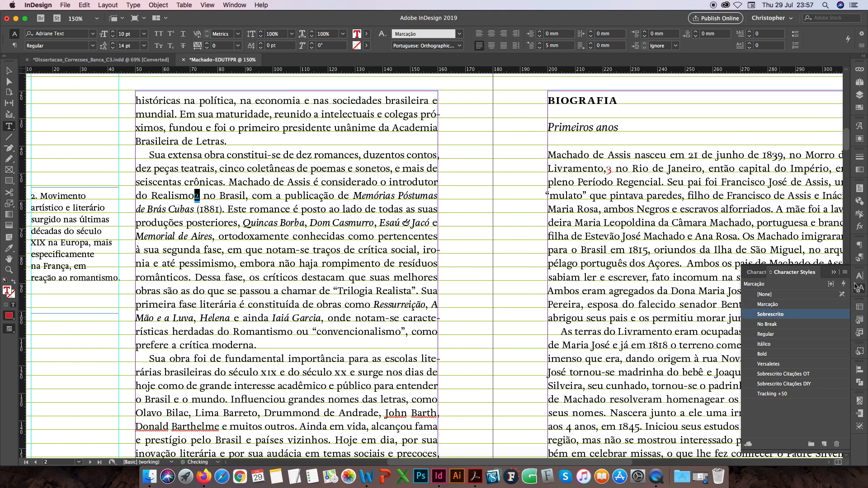
Replace the number after "Realismo" with a Paragraph Number cross-reference to the Notas laterais paragraph "Movimento artístico e literário"
{"action": "left_click", "coordinate": [861, 215]}
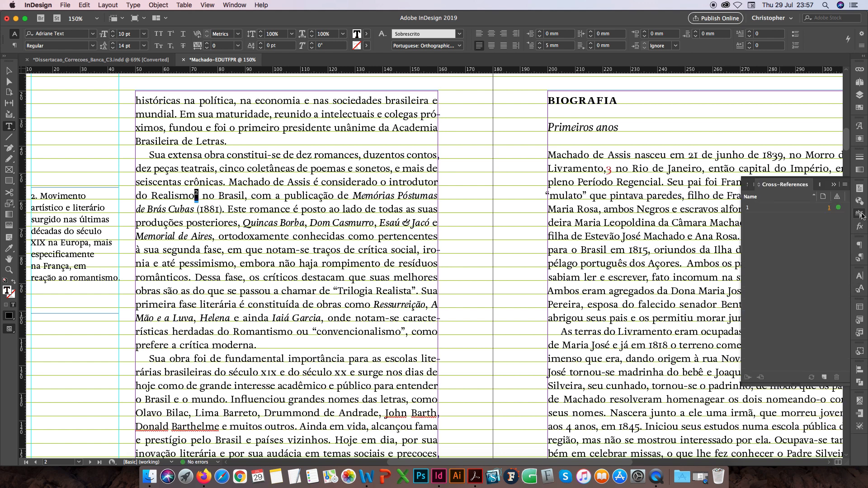
{"action": "left_click", "coordinate": [820, 376]}
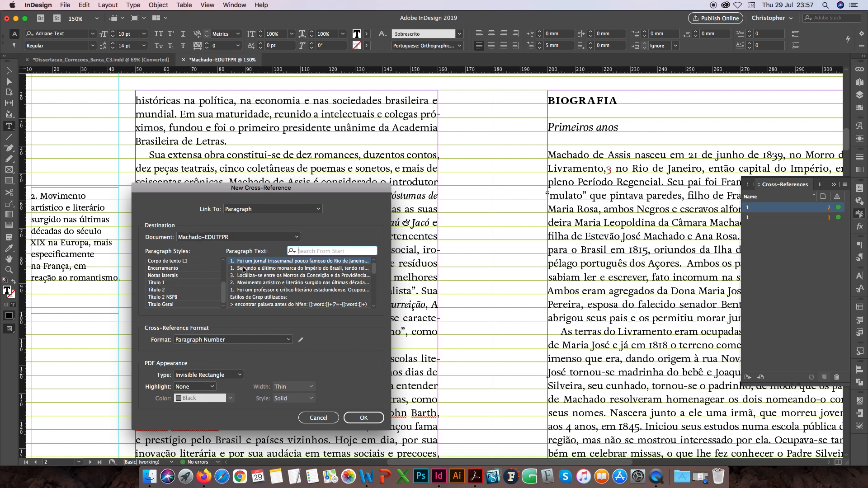
{"action": "left_click", "coordinate": [170, 275]}
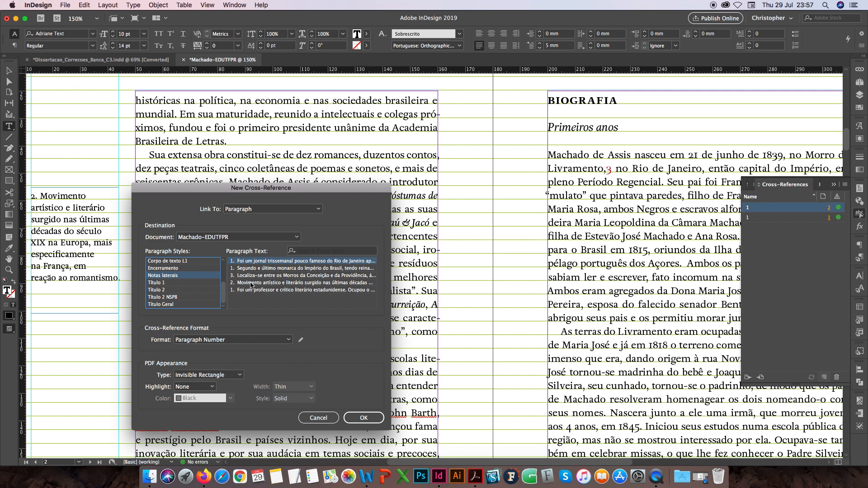
{"action": "left_click", "coordinate": [252, 283]}
{"action": "left_click", "coordinate": [363, 418]}
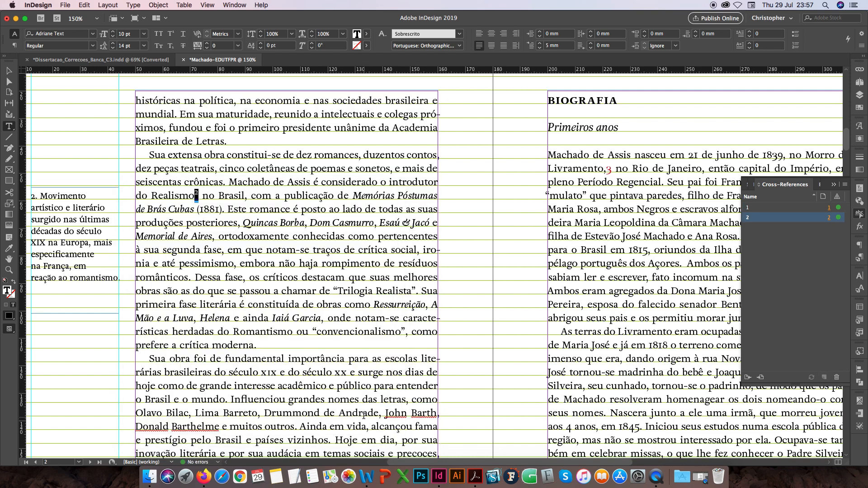
Replace the number 3 after "Livramento," with a Paragraph Number cross-reference to the "Localiza-se entre os Morros" note
{"action": "scroll", "coordinate": [441, 178], "scroll_direction": "right", "scroll_amount": 5}
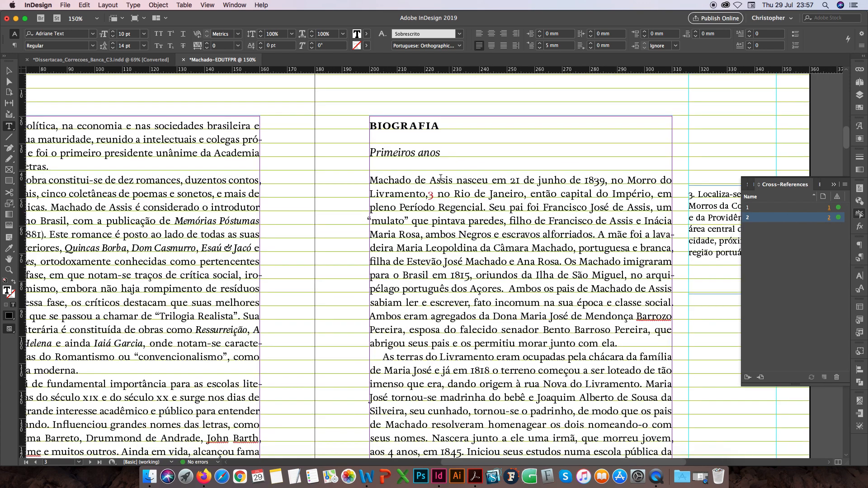
{"action": "double_click", "coordinate": [429, 195]}
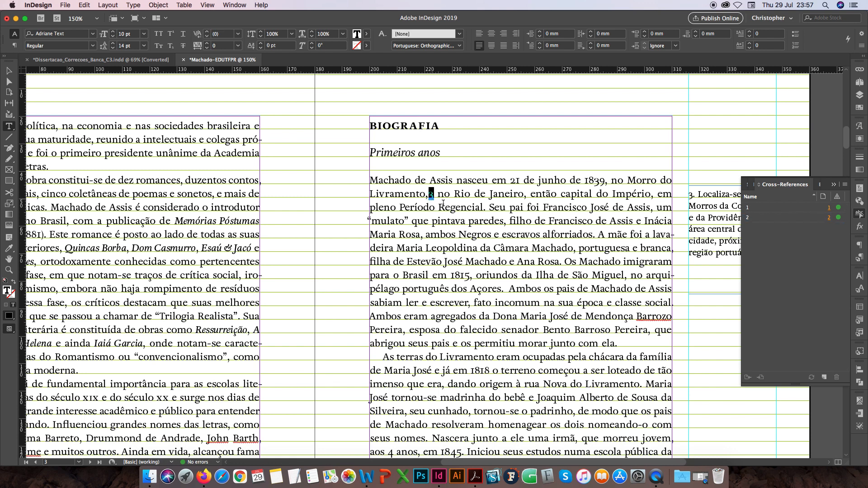
{"action": "left_click", "coordinate": [823, 378]}
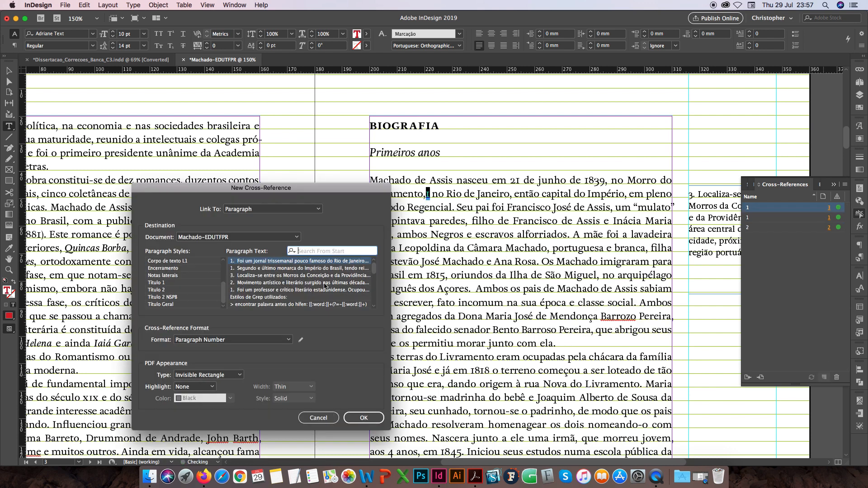
{"action": "left_click", "coordinate": [241, 276]}
{"action": "left_click", "coordinate": [364, 416]}
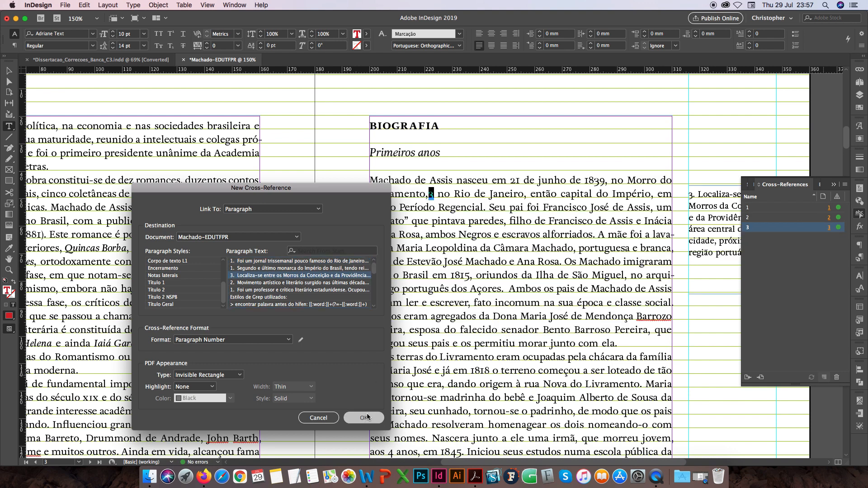
Apply the Sobrescrito character style to the cross-reference number after "Livramento," and deselect the text
{"action": "left_click", "coordinate": [859, 288]}
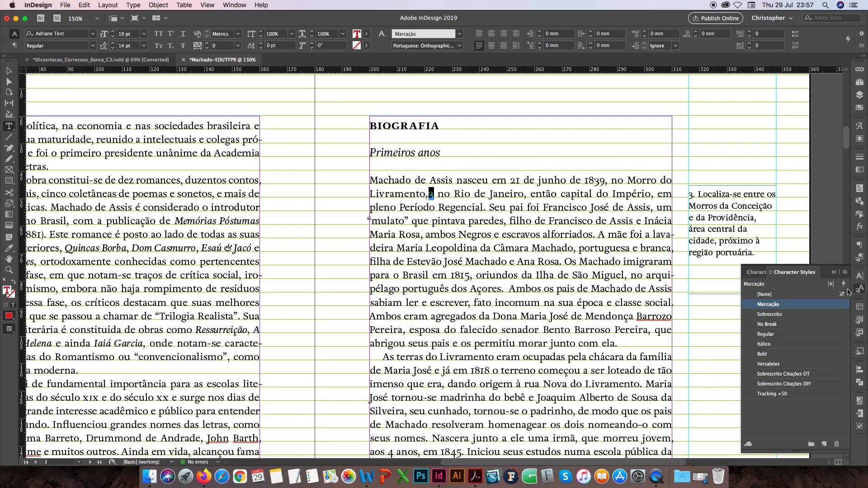
{"action": "left_click", "coordinate": [787, 315]}
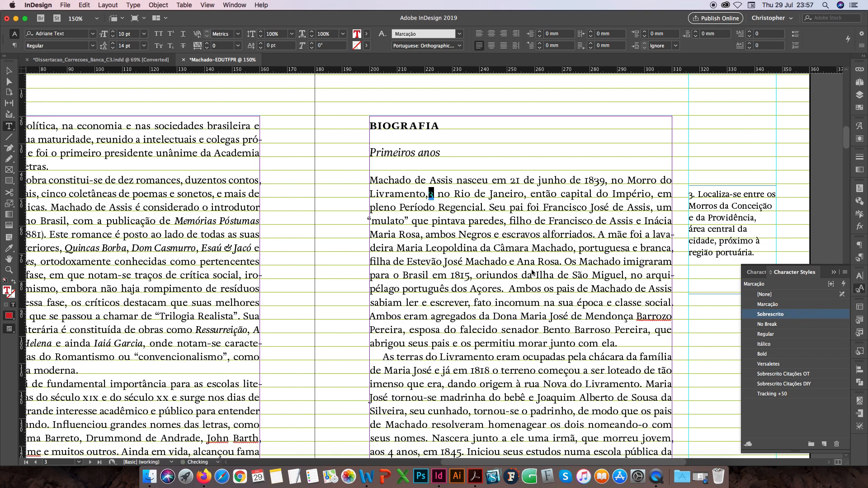
{"action": "key", "text": "Escape"}
{"action": "left_click", "coordinate": [352, 240]}
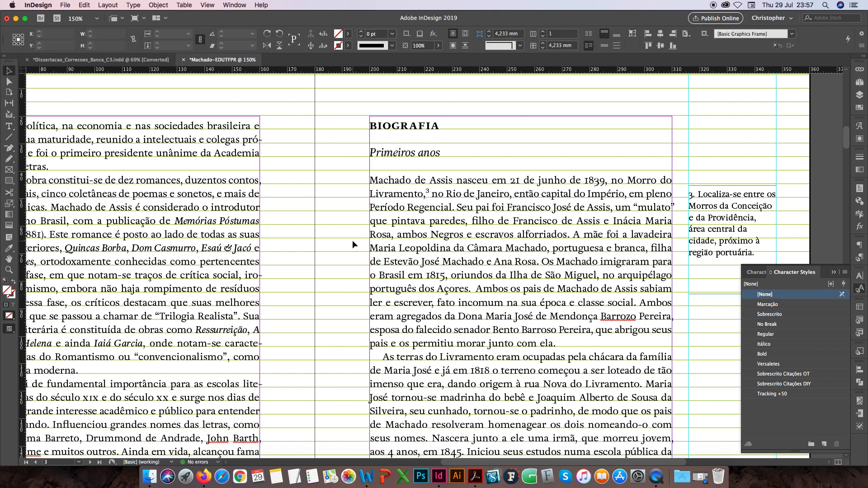
Move both margin notes from page 4 to the outer side of page 5 and show the guides
{"action": "key", "text": "super+alt+0"}
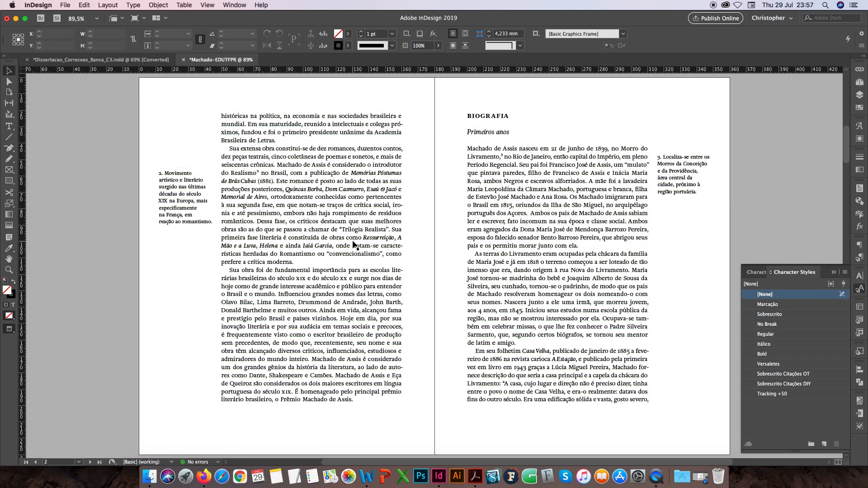
{"action": "key", "text": "shift+Page_Down"}
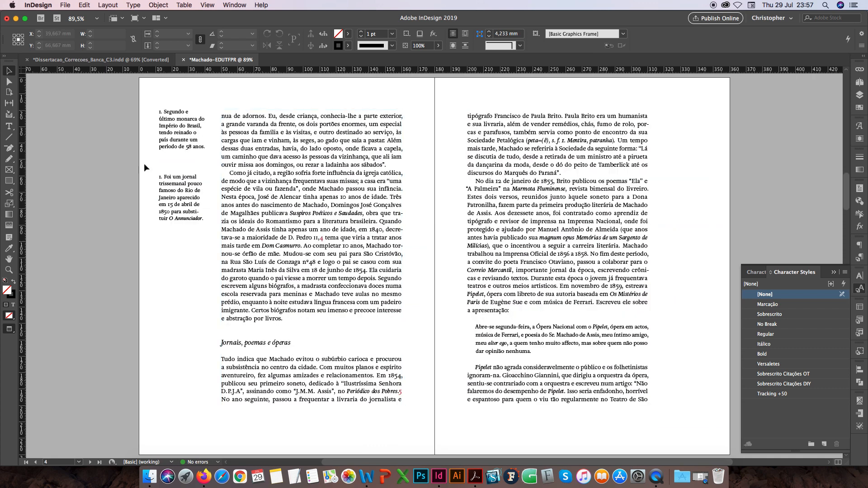
{"action": "left_click_drag", "start_coordinate": [173, 130], "coordinate": [653, 135]}
{"action": "left_click_drag", "start_coordinate": [190, 202], "coordinate": [688, 251]}
{"action": "key", "text": "w"}
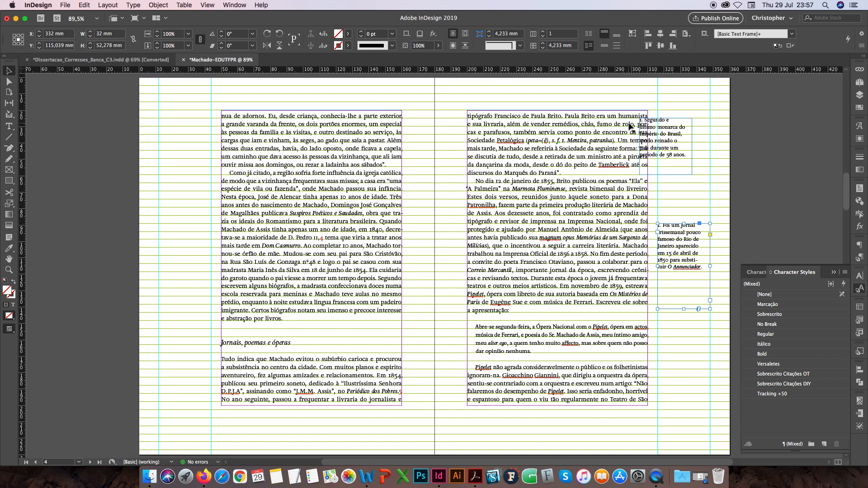
Anchor the "Segundo e último monarca" note beside the number 4 after "D. Pedro II," on page 4 and apply the Notas object style
{"action": "left_click", "coordinate": [675, 121]}
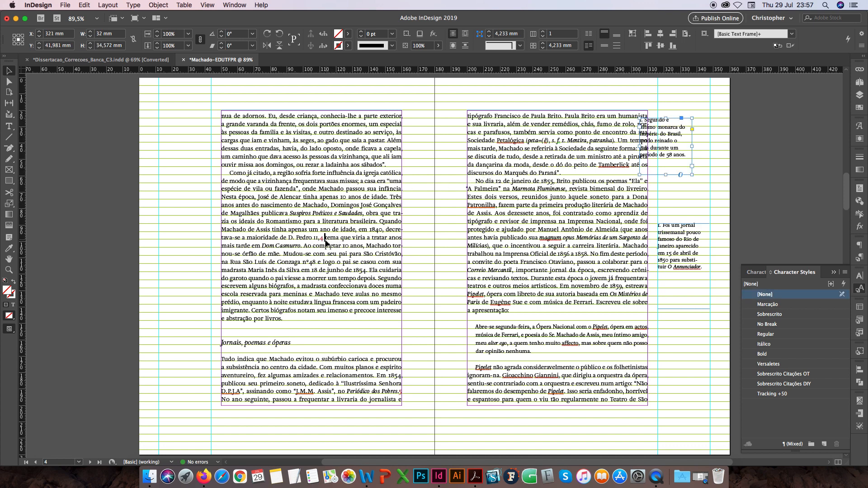
{"action": "left_click_drag", "start_coordinate": [325, 239], "coordinate": [328, 234]}
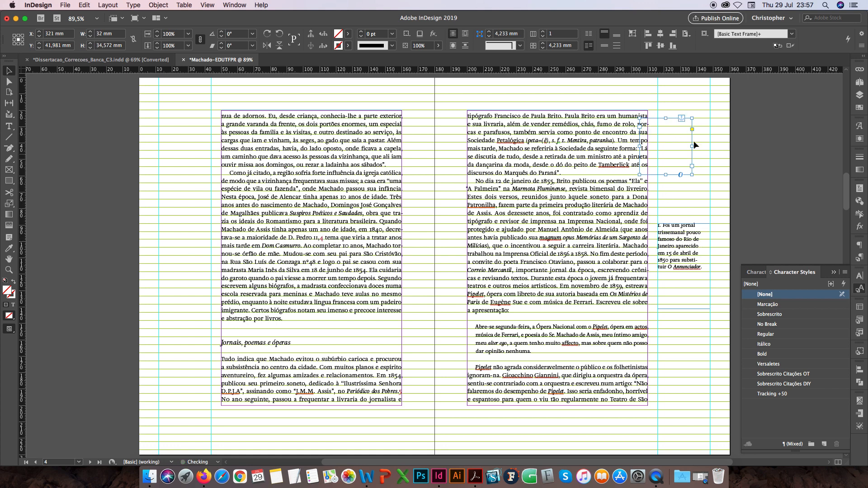
{"action": "left_click", "coordinate": [859, 352]}
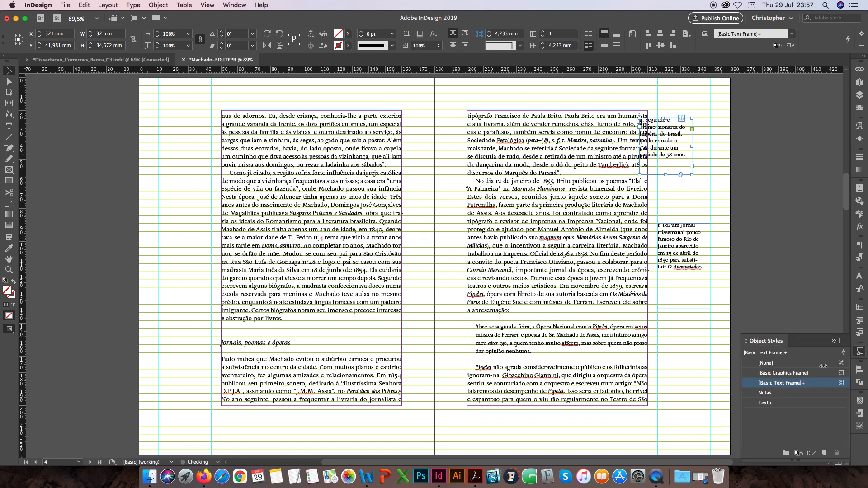
{"action": "left_click", "coordinate": [765, 393]}
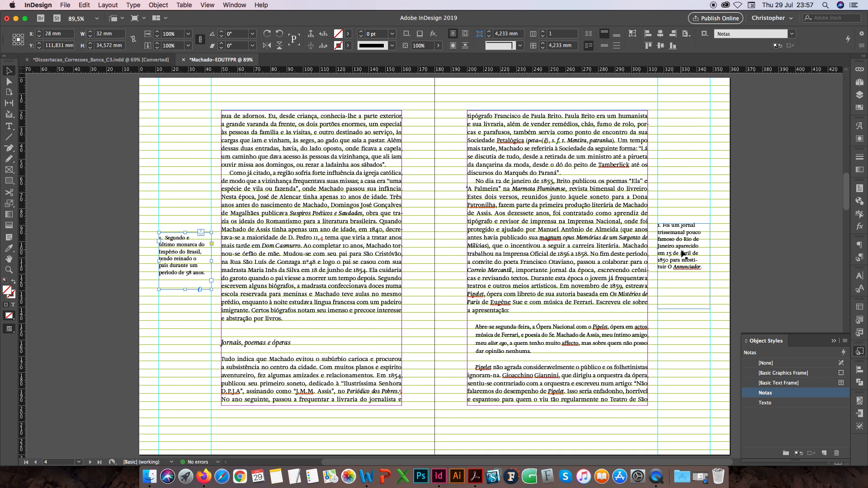
Apply the Notas object style to the "Foi um jornal" note, anchor it after "Periódico dos Pobres." on page 4, and clear its style overrides
{"action": "left_click", "coordinate": [683, 254]}
{"action": "left_click", "coordinate": [770, 393]}
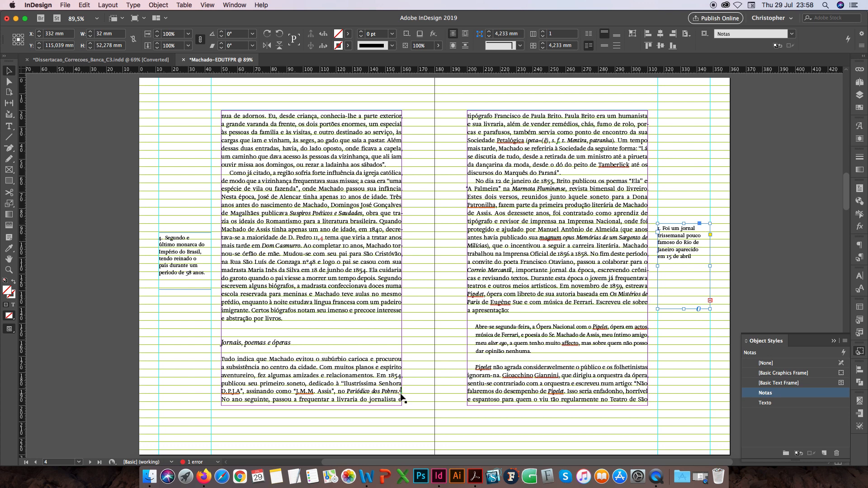
{"action": "left_click_drag", "start_coordinate": [401, 397], "coordinate": [401, 394]}
{"action": "left_click", "coordinate": [811, 454]}
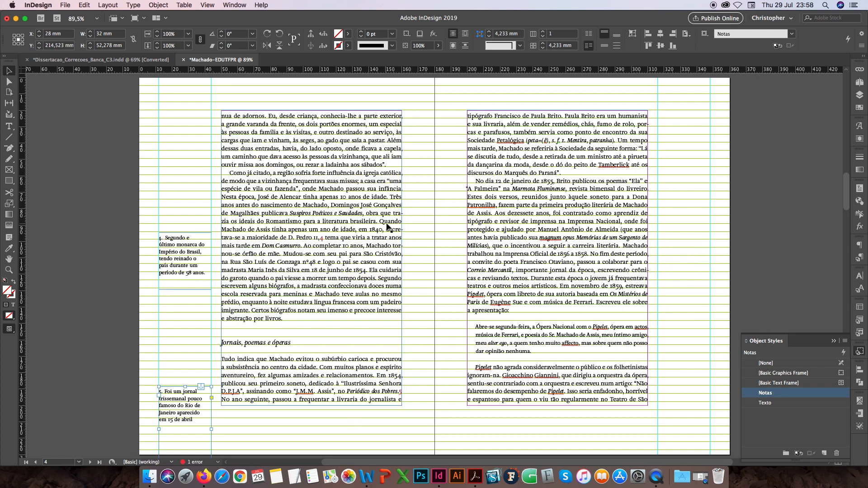
Apply the Sobrescrito character style to the number 4 after "D. Pedro II," on page 4
{"action": "left_click", "coordinate": [410, 270]}
{"action": "scroll", "coordinate": [315, 242], "scroll_direction": "up", "scroll_amount": 4}
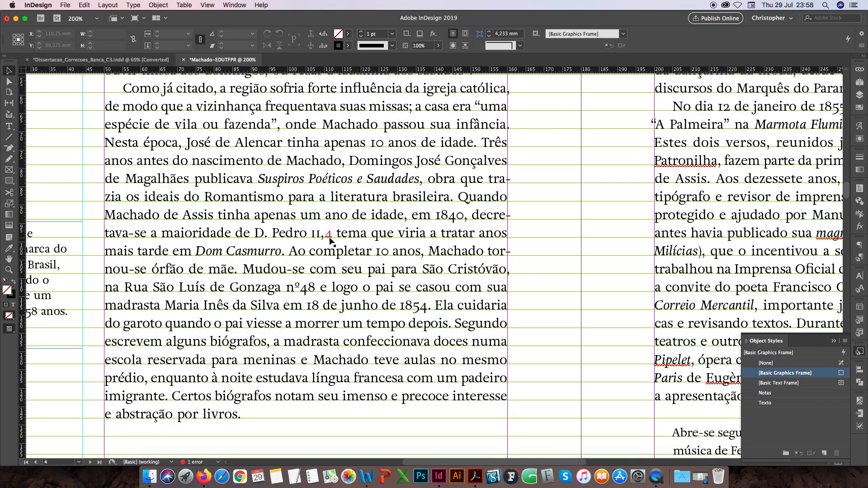
{"action": "double_click", "coordinate": [319, 239]}
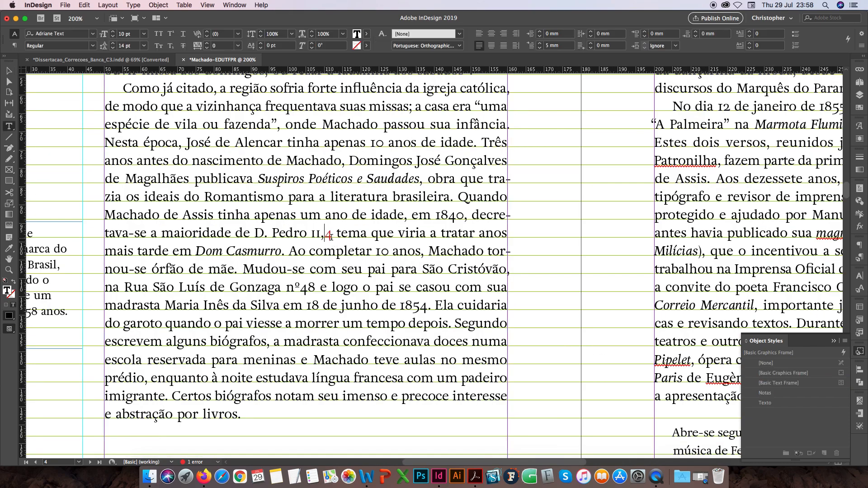
{"action": "double_click", "coordinate": [330, 237]}
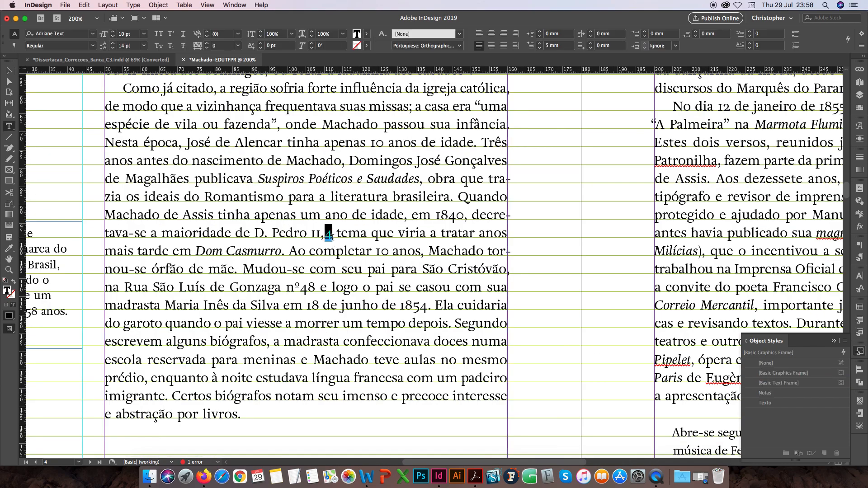
{"action": "left_click", "coordinate": [860, 290]}
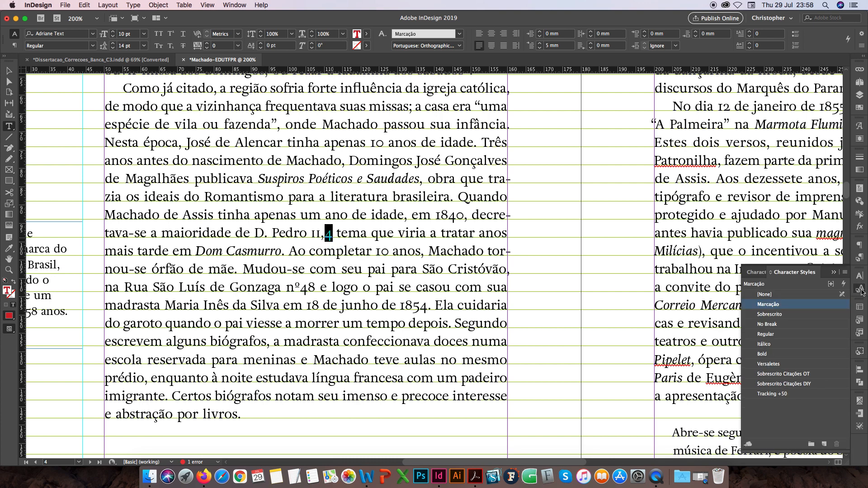
{"action": "left_click", "coordinate": [771, 315]}
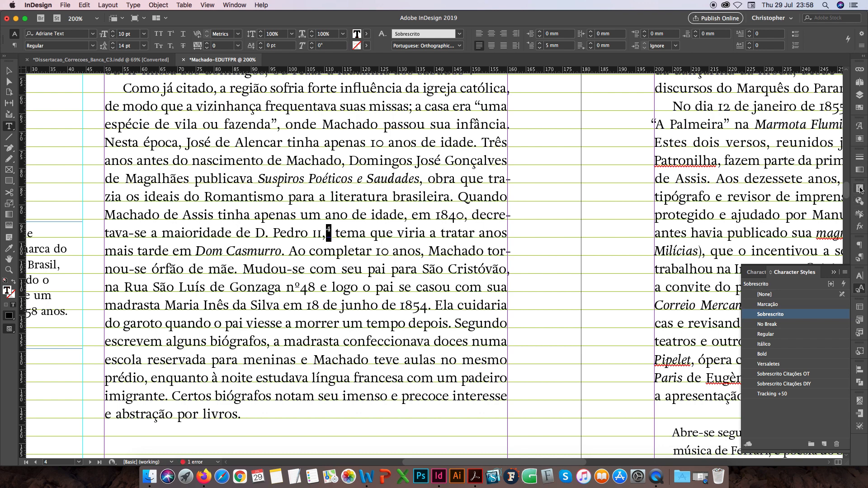
Try to replace the superscript 4 with a Paragraph Number cross-reference to the "Segundo e último monarca" note
{"action": "left_click", "coordinate": [858, 214]}
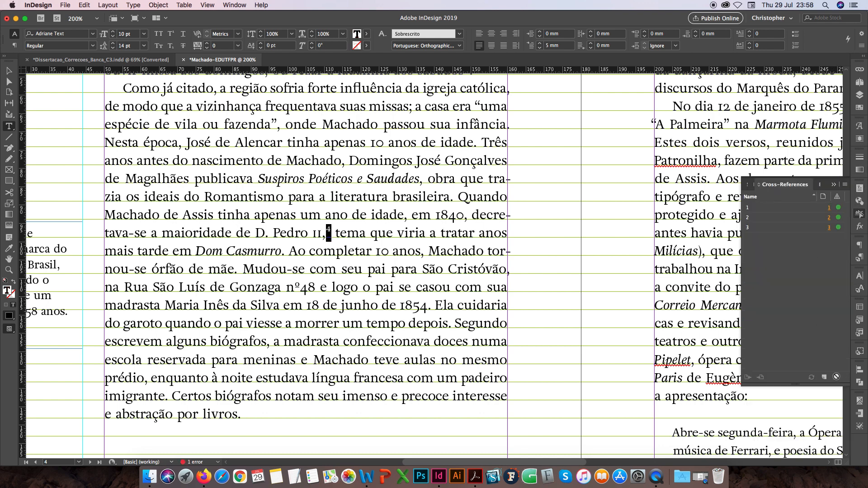
{"action": "left_click", "coordinate": [824, 377]}
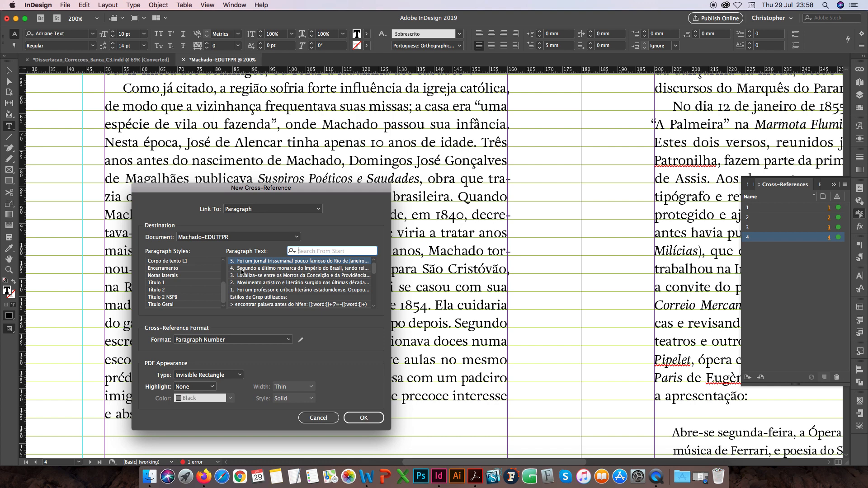
{"action": "left_click", "coordinate": [242, 268]}
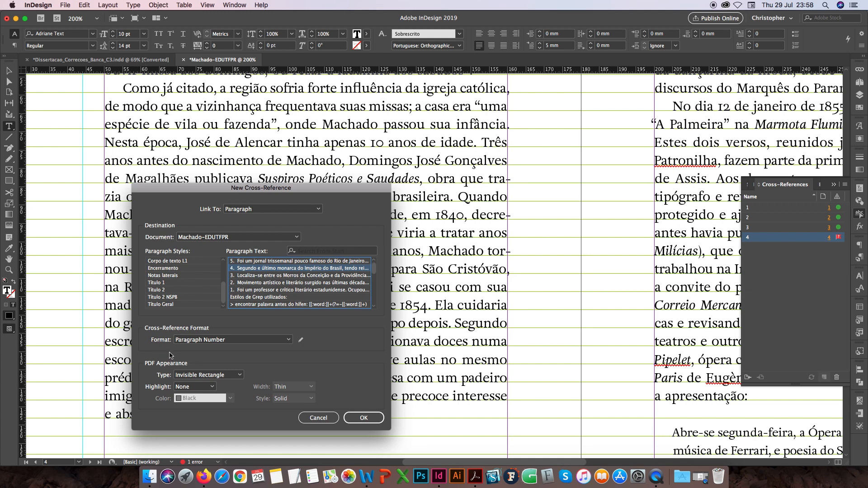
{"action": "left_click", "coordinate": [289, 341]}
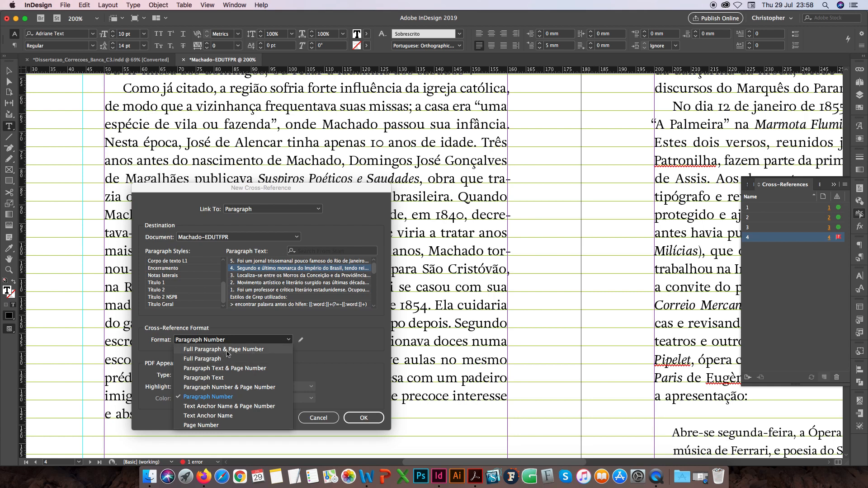
{"action": "left_click", "coordinate": [208, 397]}
{"action": "left_click", "coordinate": [361, 417]}
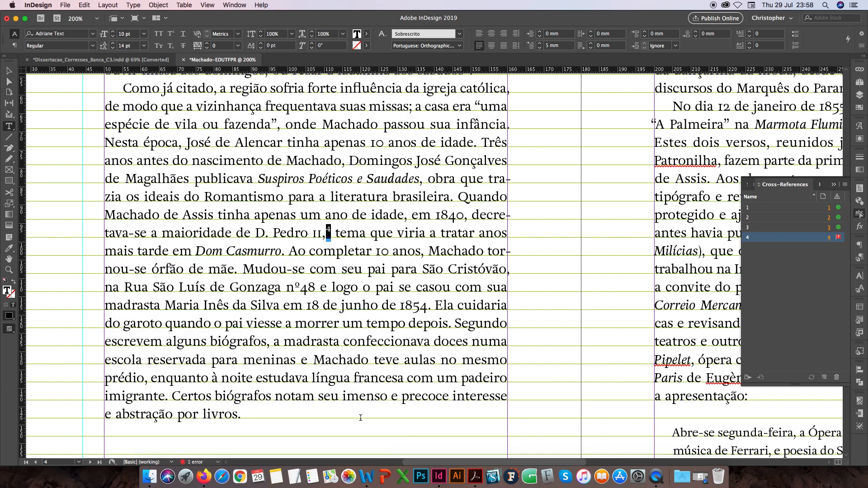
{"action": "scroll", "coordinate": [467, 295], "scroll_direction": "down", "scroll_amount": 10}
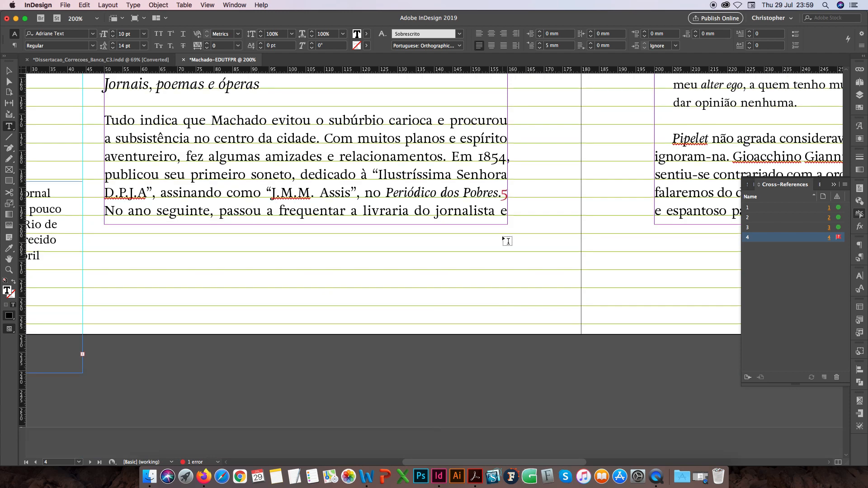
{"action": "double_click", "coordinate": [504, 194]}
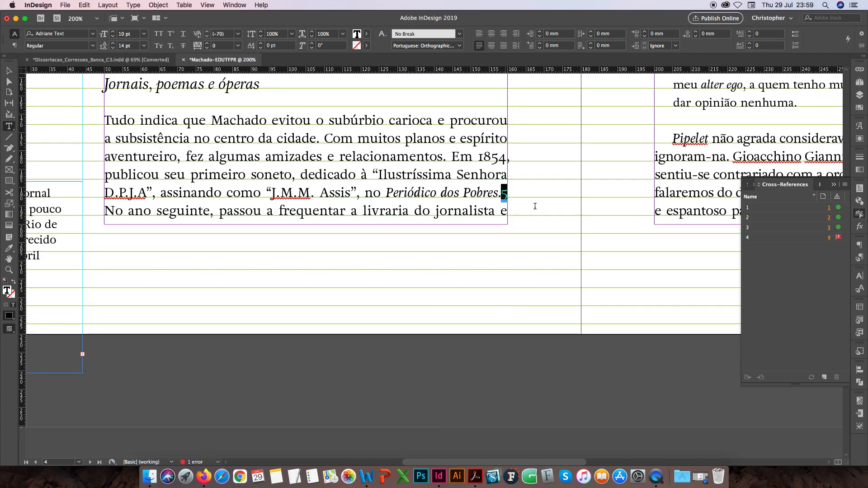
{"action": "left_click", "coordinate": [824, 377]}
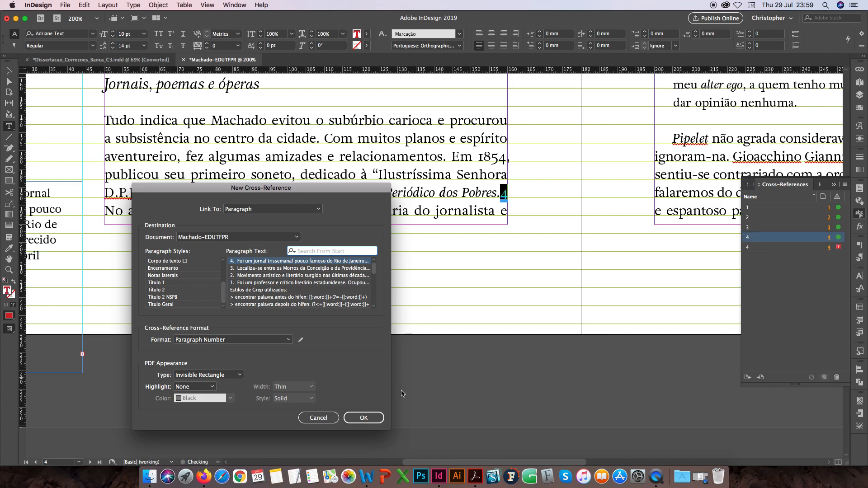
{"action": "left_click", "coordinate": [318, 417]}
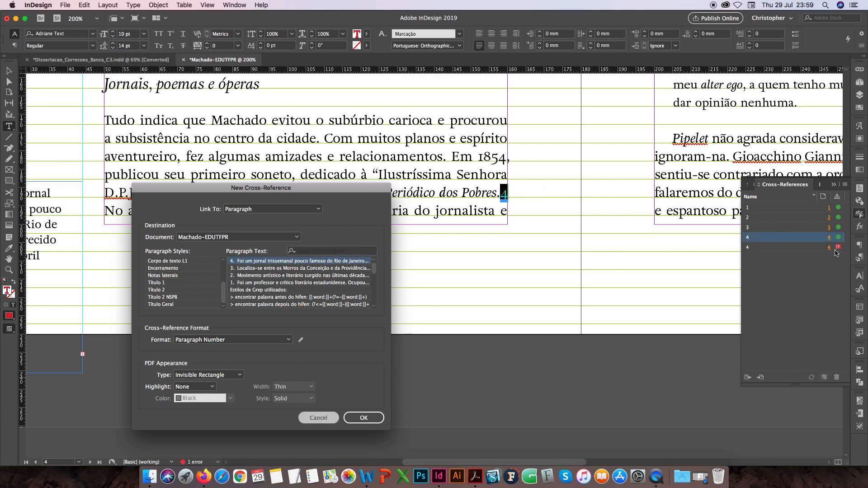
Undo the cross-reference inserted after "D. Pedro II," on page 4
{"action": "scroll", "coordinate": [449, 244], "scroll_direction": "up", "scroll_amount": 10}
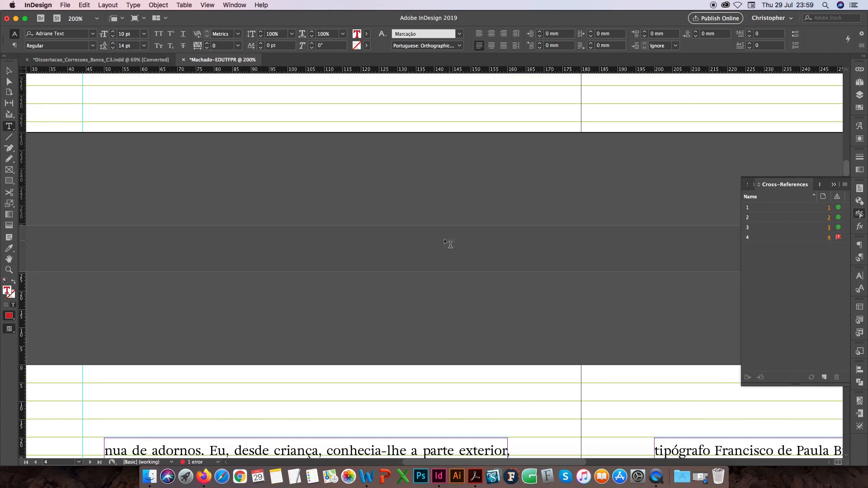
{"action": "scroll", "coordinate": [464, 248], "scroll_direction": "down", "scroll_amount": 8}
{"action": "scroll", "coordinate": [459, 240], "scroll_direction": "down", "scroll_amount": 2}
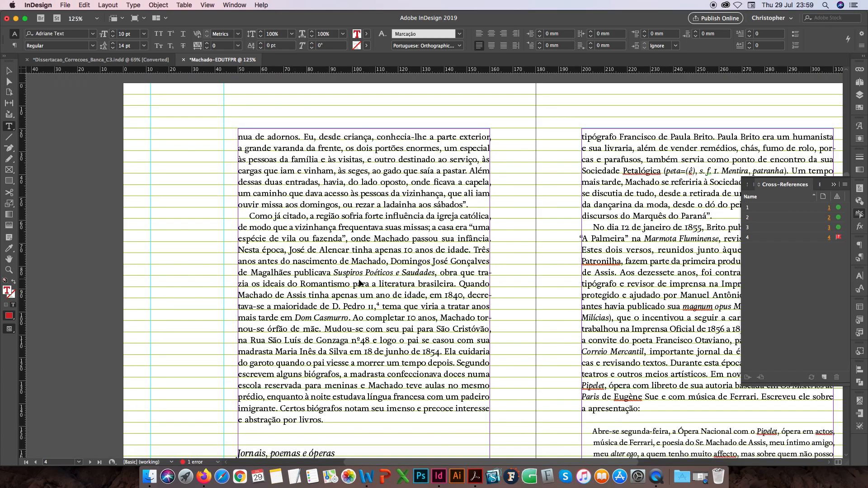
{"action": "key", "text": "super+z"}
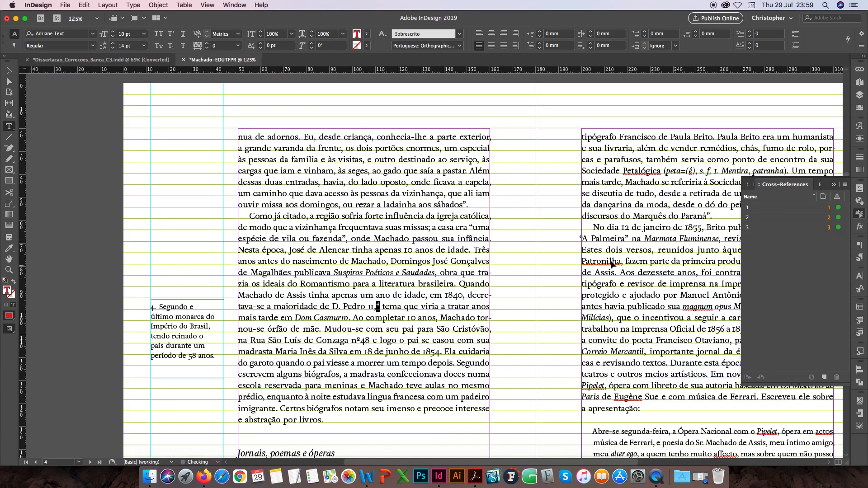
Try again to cross-reference the superscript 4 after "D. Pedro II," to its margin note, and undo the attempt
{"action": "left_click", "coordinate": [825, 378]}
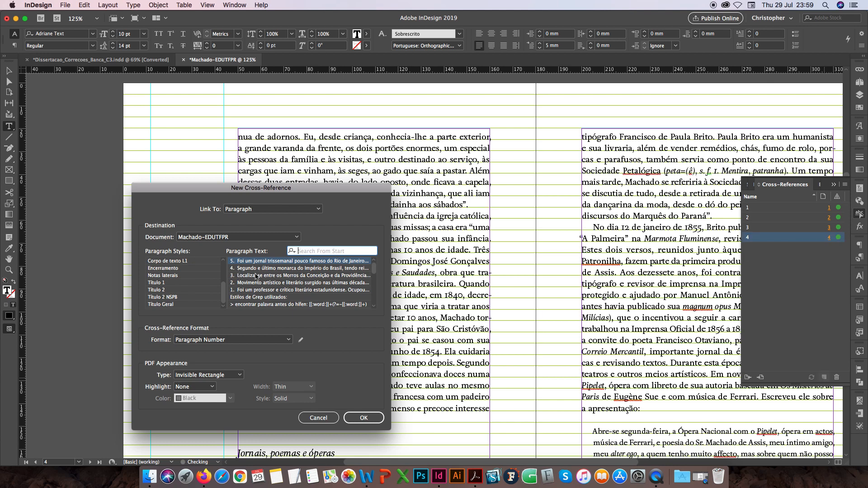
{"action": "left_click", "coordinate": [364, 415]}
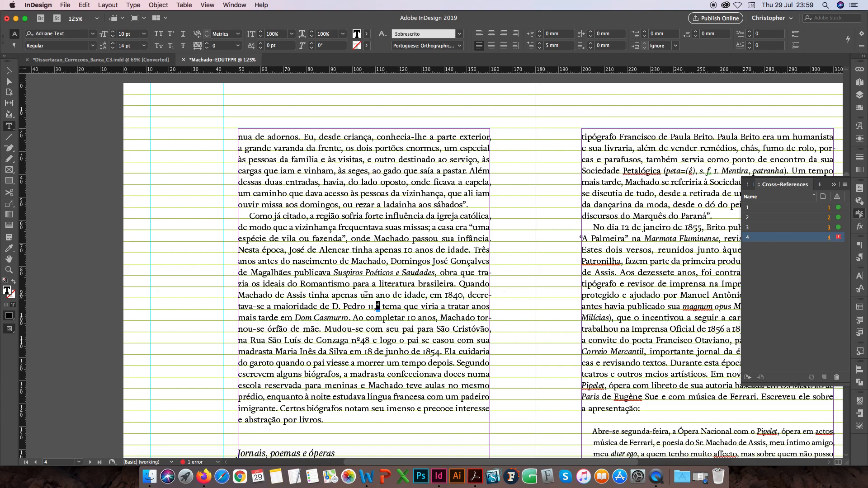
{"action": "scroll", "coordinate": [367, 295], "scroll_direction": "down", "scroll_amount": 5}
{"action": "scroll", "coordinate": [365, 298], "scroll_direction": "down", "scroll_amount": 2}
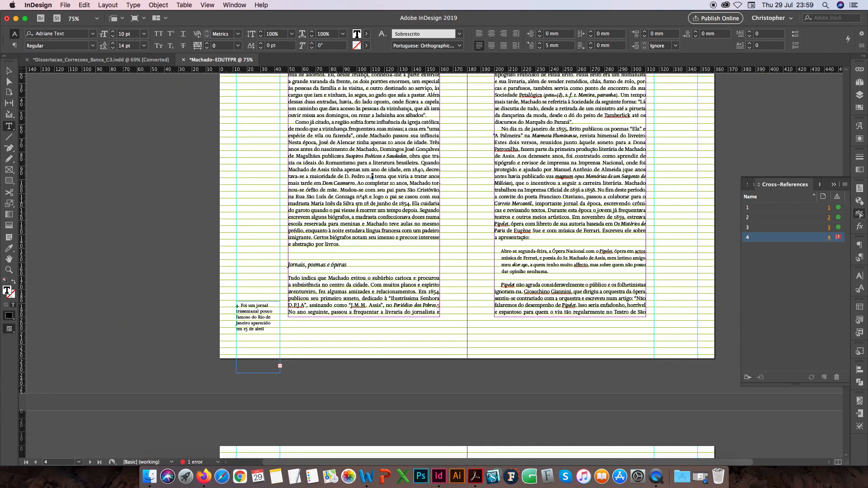
{"action": "scroll", "coordinate": [349, 139], "scroll_direction": "up", "scroll_amount": 3}
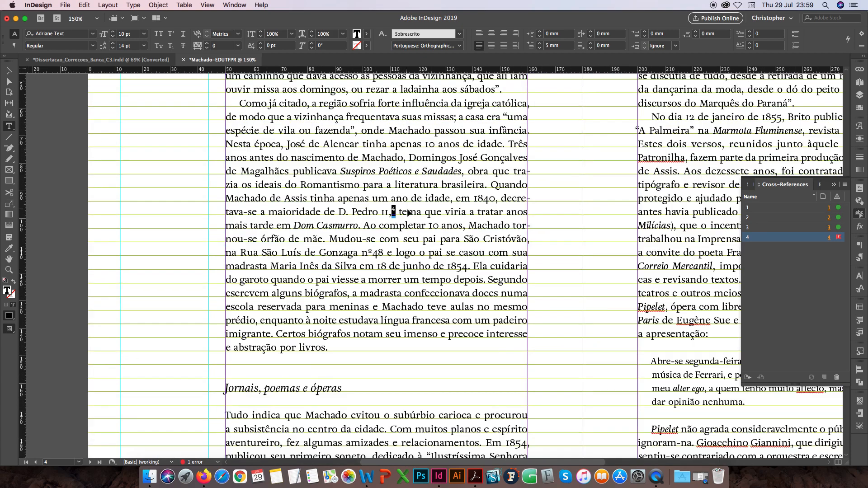
{"action": "key", "text": "super+z"}
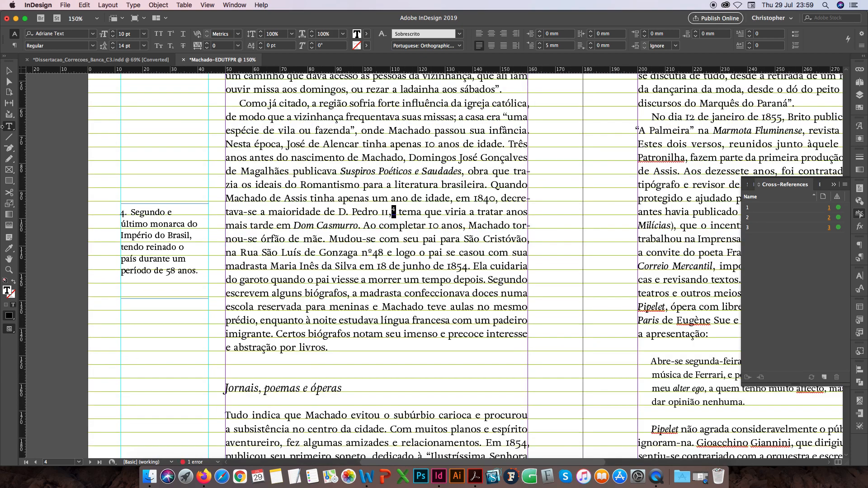
{"action": "left_click", "coordinate": [9, 73]}
{"action": "left_click", "coordinate": [181, 256]}
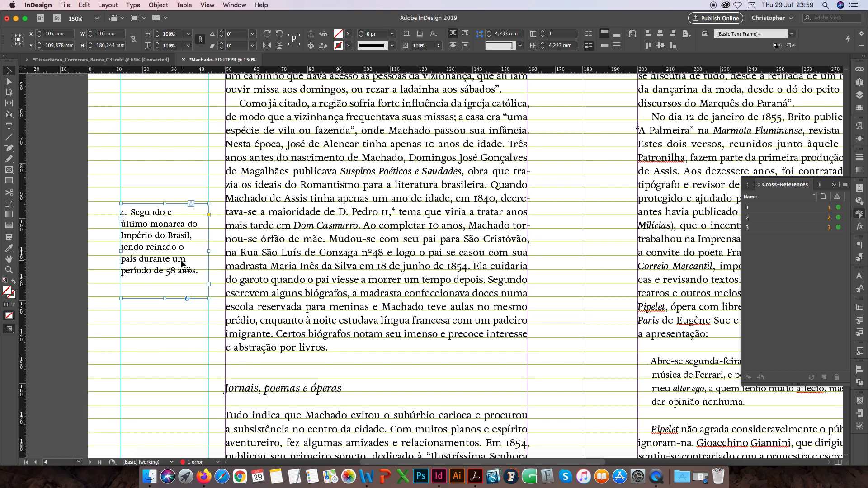
{"action": "scroll", "coordinate": [215, 248], "scroll_direction": "down", "scroll_amount": 1}
{"action": "scroll", "coordinate": [215, 248], "scroll_direction": "down", "scroll_amount": 1}
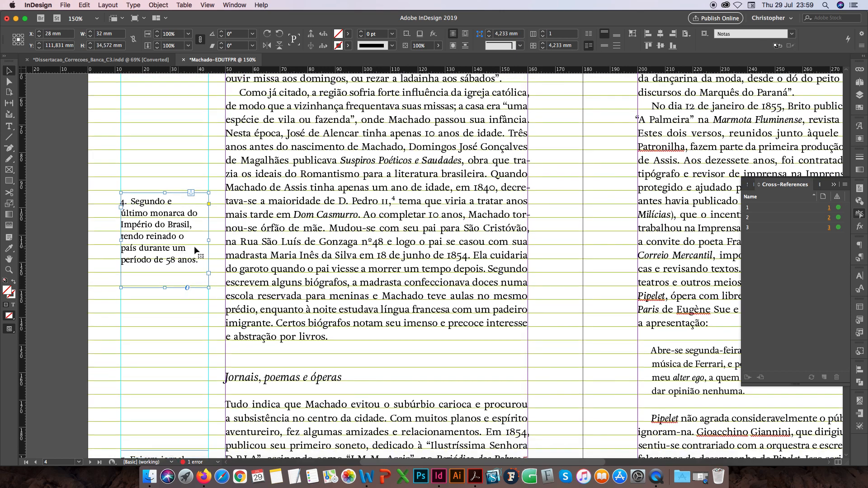
Replace only the superscript 4 after "D. Pedro II," with a Paragraph Number cross-reference to the "Segundo e último monarca" note, sparing the note's anchor
{"action": "double_click", "coordinate": [394, 199]}
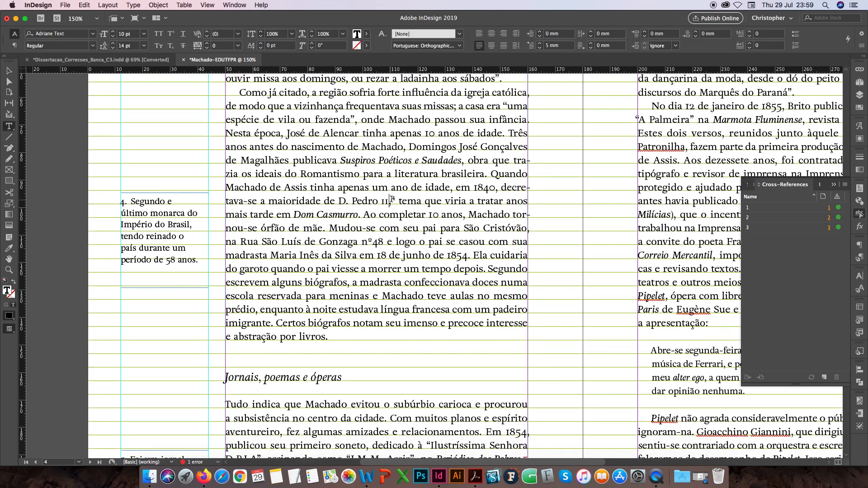
{"action": "left_click_drag", "start_coordinate": [391, 199], "coordinate": [394, 201]}
{"action": "left_click", "coordinate": [391, 200]}
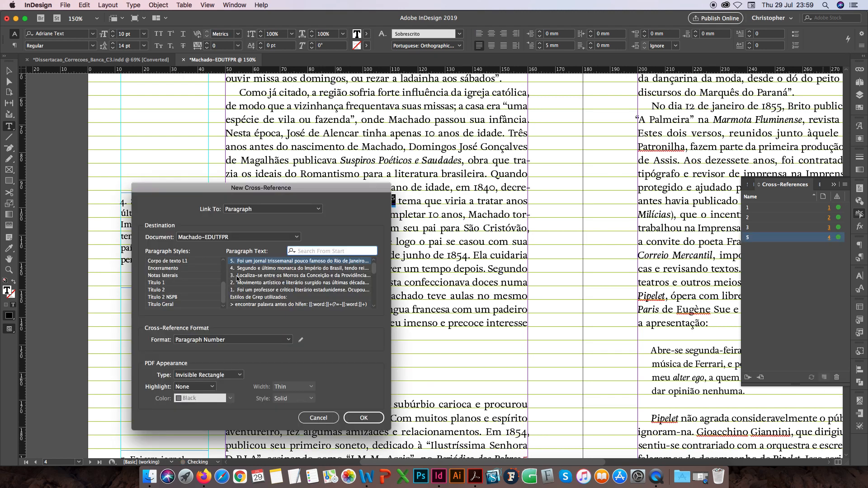
{"action": "left_click", "coordinate": [242, 269]}
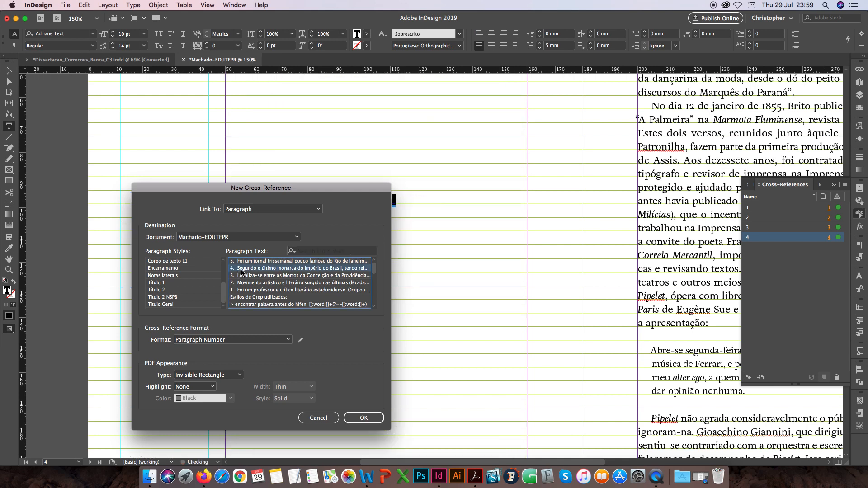
{"action": "left_click_drag", "start_coordinate": [278, 194], "coordinate": [530, 157]}
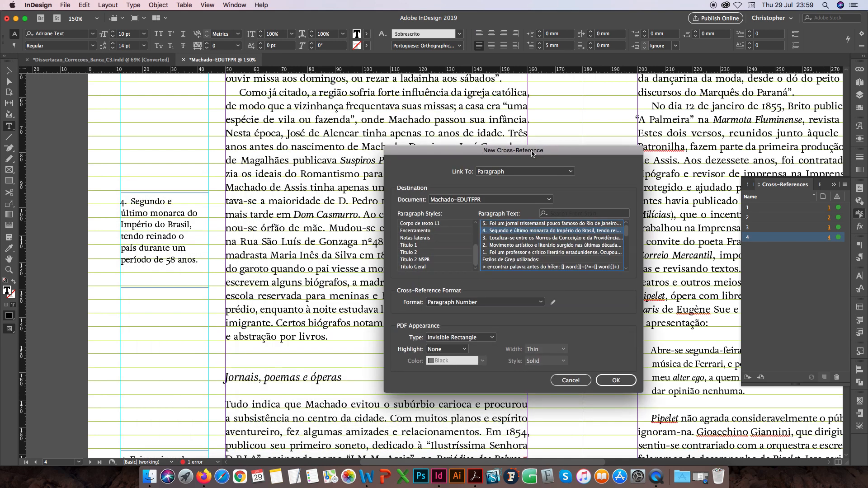
{"action": "left_click", "coordinate": [619, 381]}
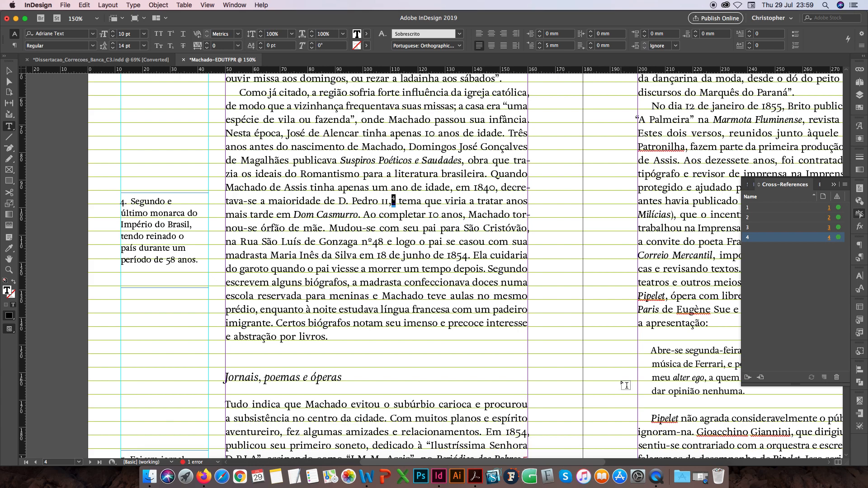
{"action": "left_click", "coordinate": [425, 229]}
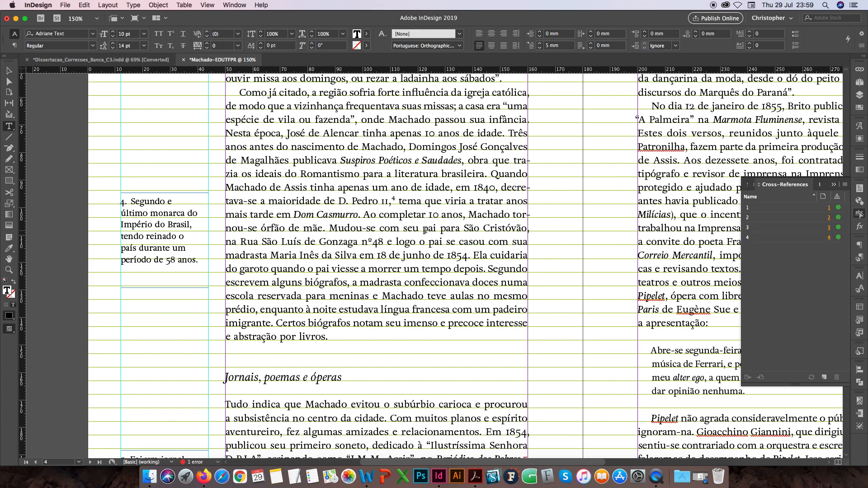
Replace the number 5 after "Periódico dos Pobres." with a Paragraph Number cross-reference to the "Foi um jornal" note and apply the Sobrescrito character style
{"action": "scroll", "coordinate": [452, 271], "scroll_direction": "down", "scroll_amount": 8}
{"action": "scroll", "coordinate": [497, 308], "scroll_direction": "up", "scroll_amount": 6}
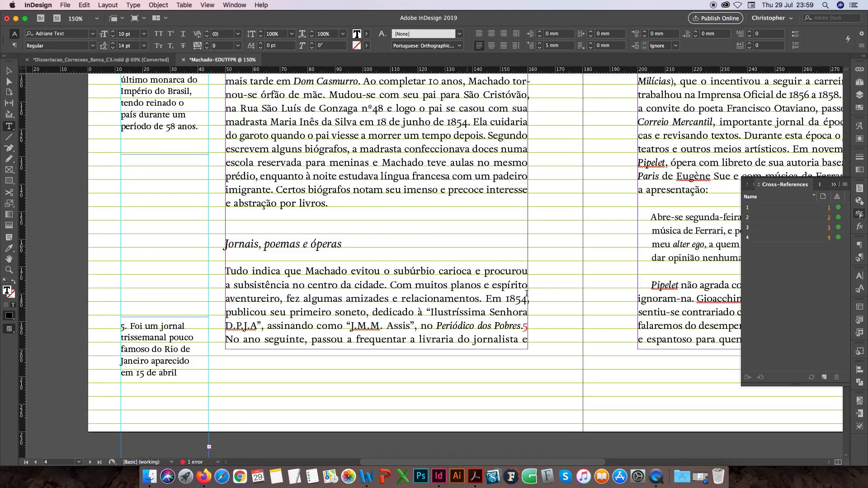
{"action": "left_click_drag", "start_coordinate": [523, 325], "coordinate": [528, 326]}
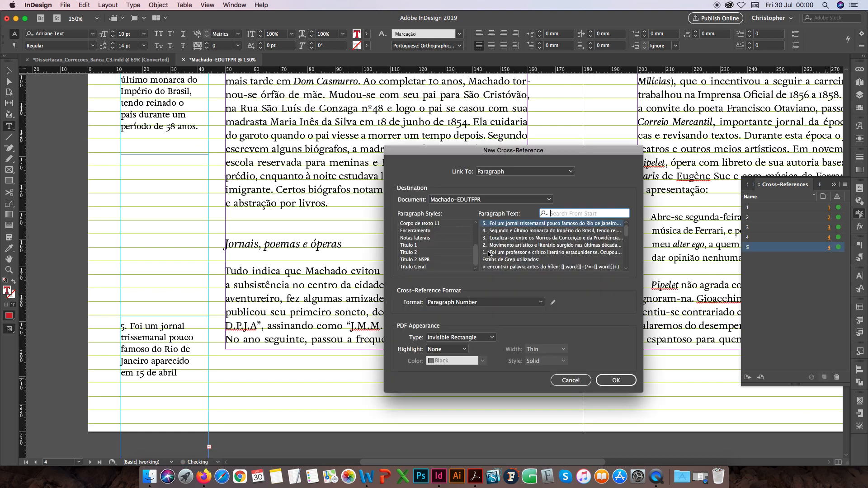
{"action": "left_click", "coordinate": [615, 380]}
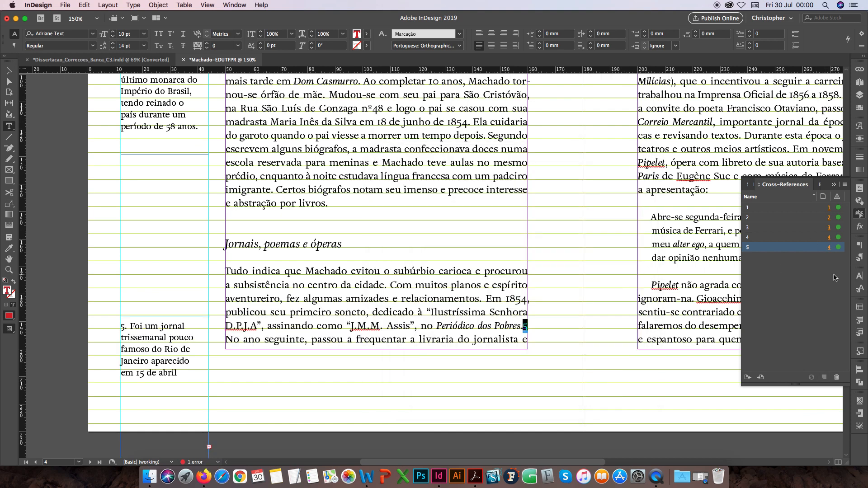
{"action": "left_click", "coordinate": [861, 289]}
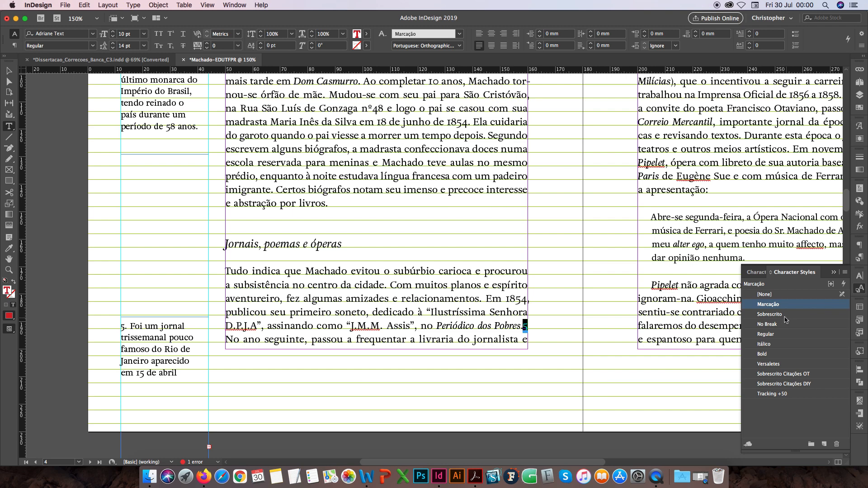
{"action": "left_click", "coordinate": [771, 314]}
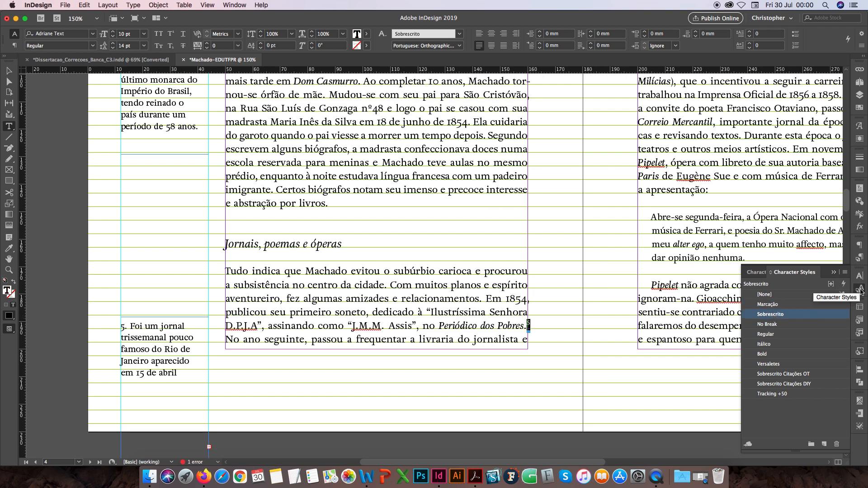
Examine how note 5 lines up with its reference and the foot of the body text on page 4, with and without guides
{"action": "left_click", "coordinate": [861, 290]}
{"action": "key", "text": "Escape"}
{"action": "left_click", "coordinate": [570, 295]}
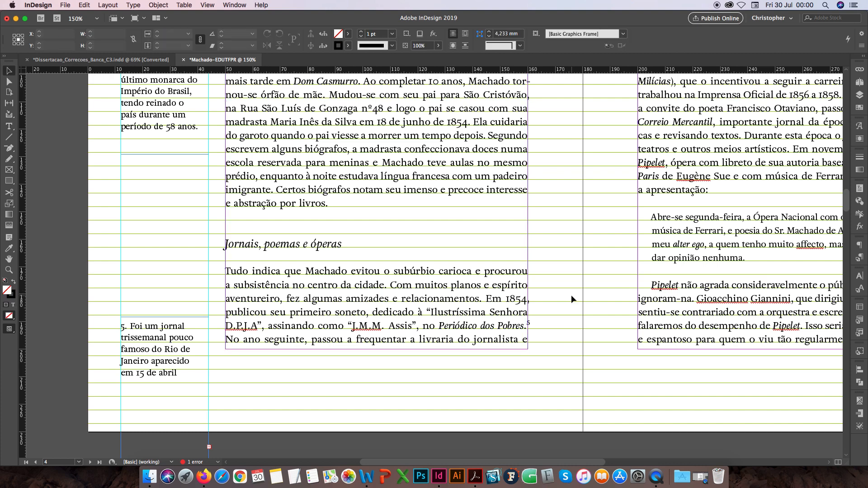
{"action": "key", "text": "w"}
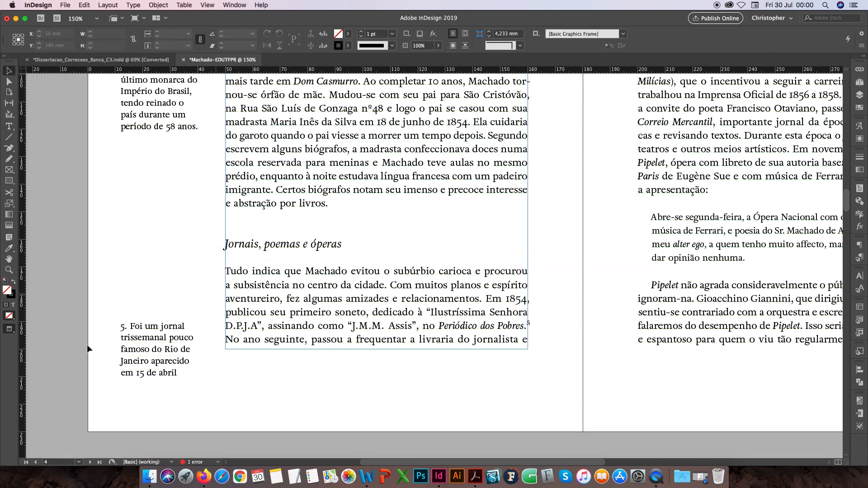
{"action": "scroll", "coordinate": [123, 336], "scroll_direction": "up", "scroll_amount": 2}
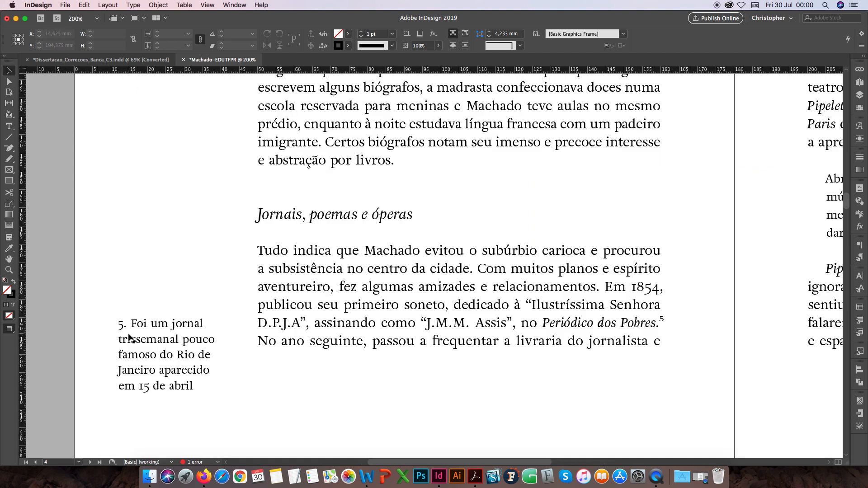
{"action": "key", "text": "w"}
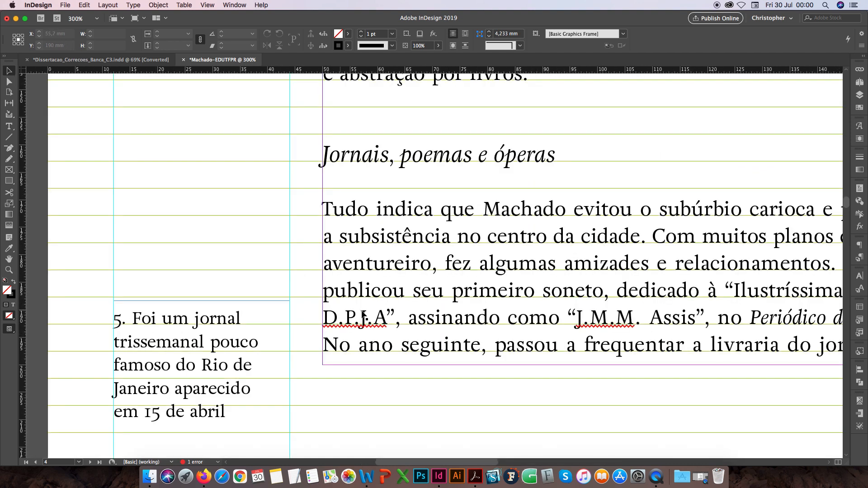
{"action": "scroll", "coordinate": [195, 336], "scroll_direction": "down", "scroll_amount": 1}
{"action": "scroll", "coordinate": [195, 336], "scroll_direction": "down", "scroll_amount": 1}
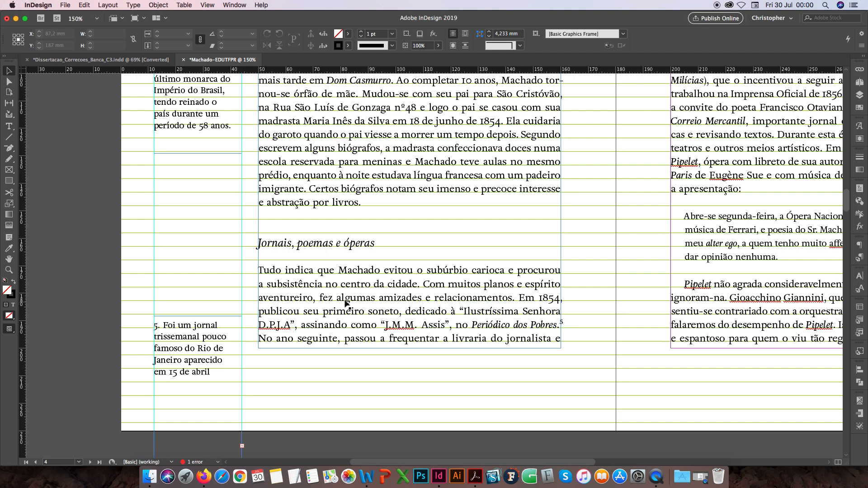
{"action": "scroll", "coordinate": [306, 305], "scroll_direction": "down", "scroll_amount": 1}
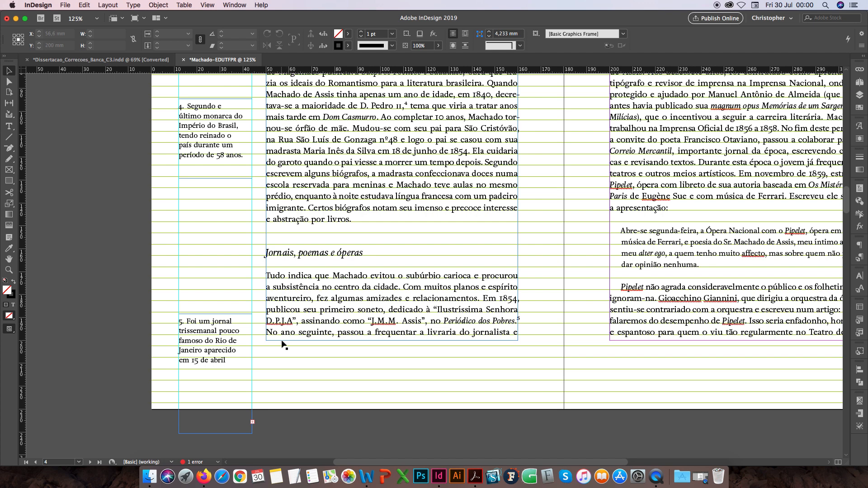
{"action": "key", "text": "w"}
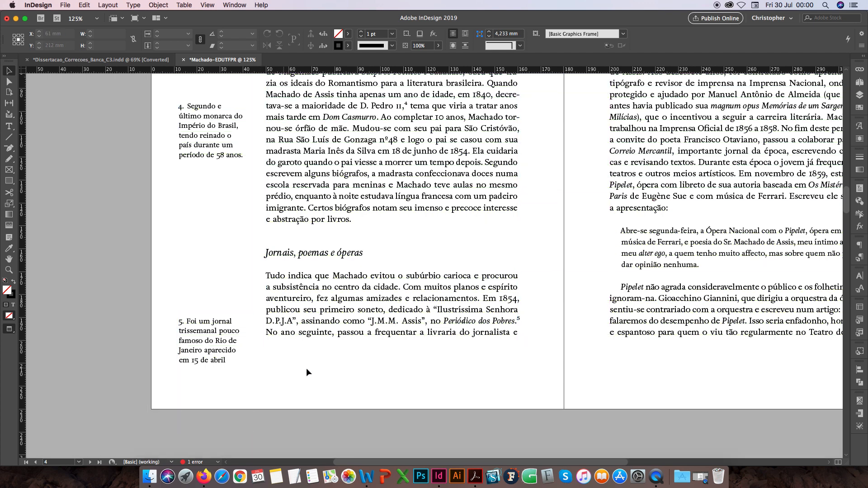
{"action": "key", "text": "w"}
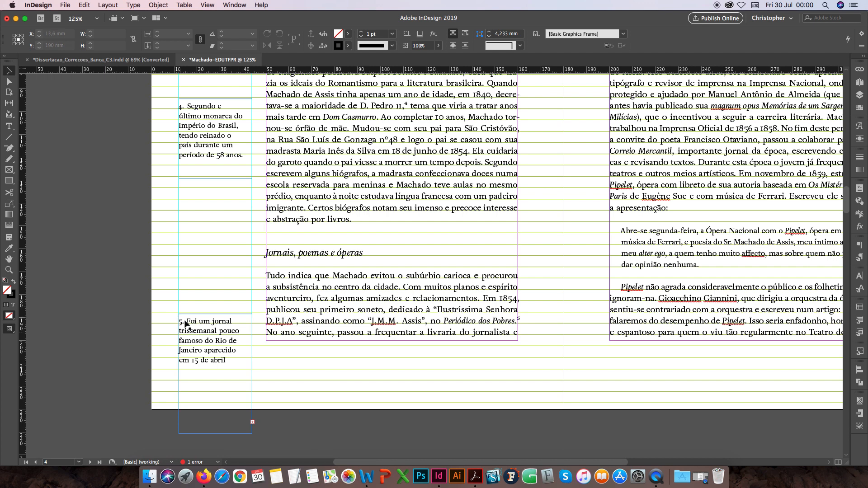
{"action": "scroll", "coordinate": [198, 331], "scroll_direction": "up", "scroll_amount": 1}
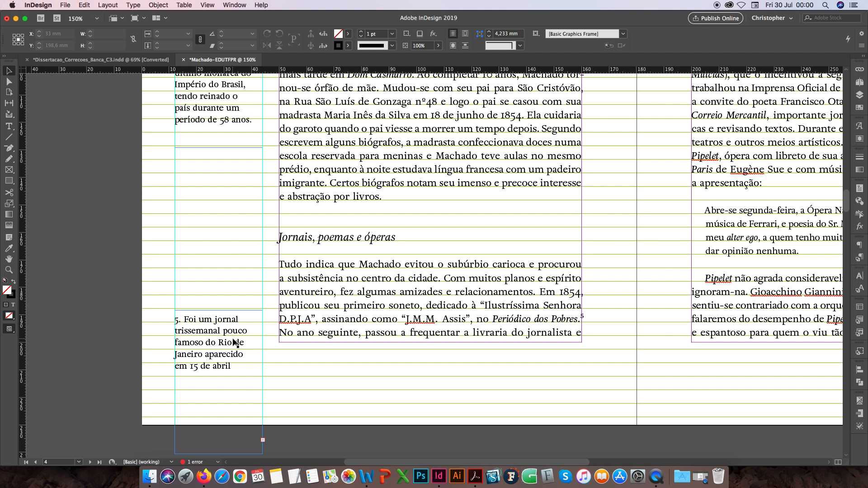
Turn on Keep within Top/Bottom Column Boundaries in the anchored object options of the Notas object style
{"action": "left_click", "coordinate": [862, 352]}
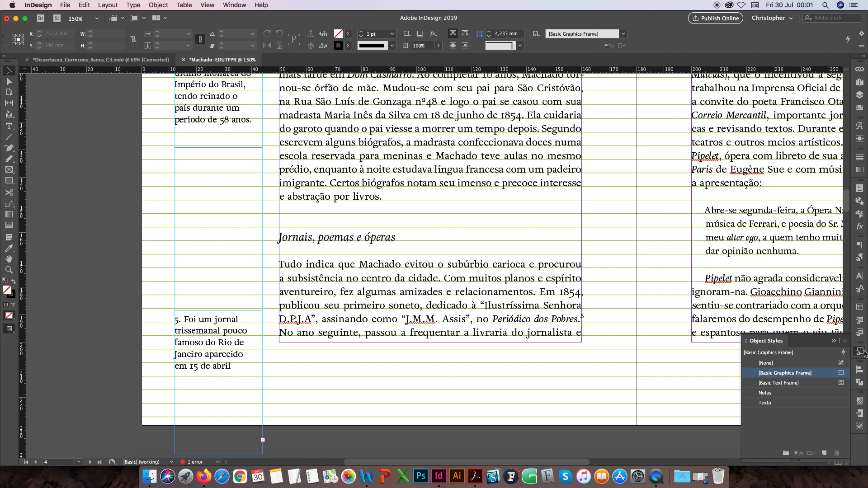
{"action": "right_click", "coordinate": [765, 394]}
{"action": "left_click", "coordinate": [776, 384]}
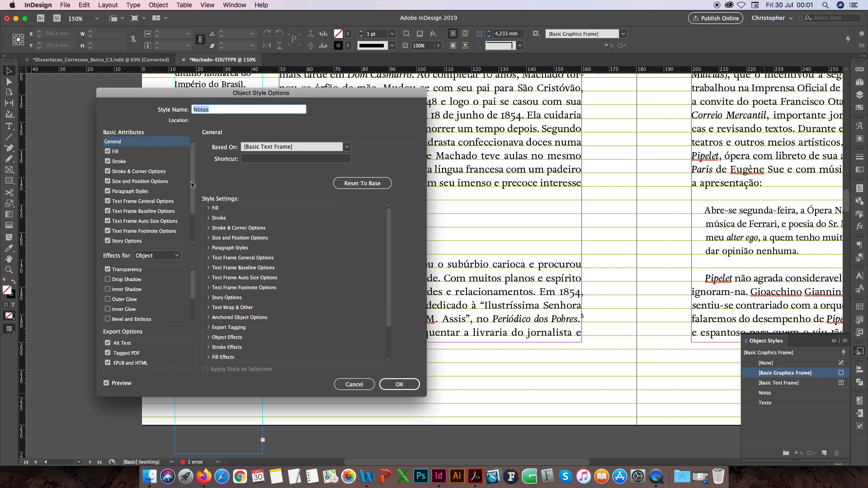
{"action": "scroll", "coordinate": [190, 240], "scroll_direction": "down", "scroll_amount": 2}
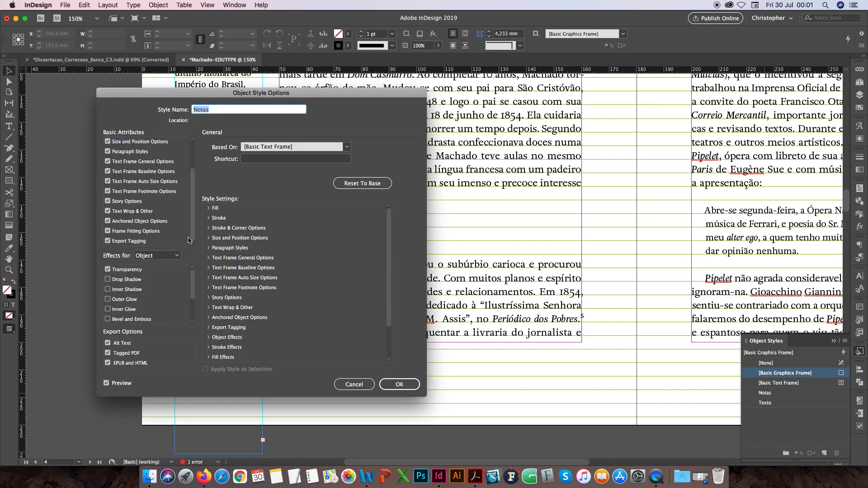
{"action": "left_click", "coordinate": [132, 221]}
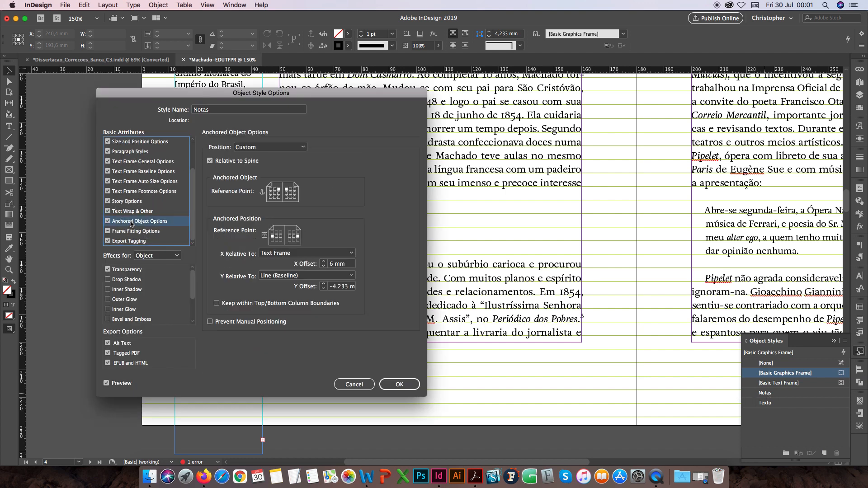
{"action": "left_click", "coordinate": [217, 303]}
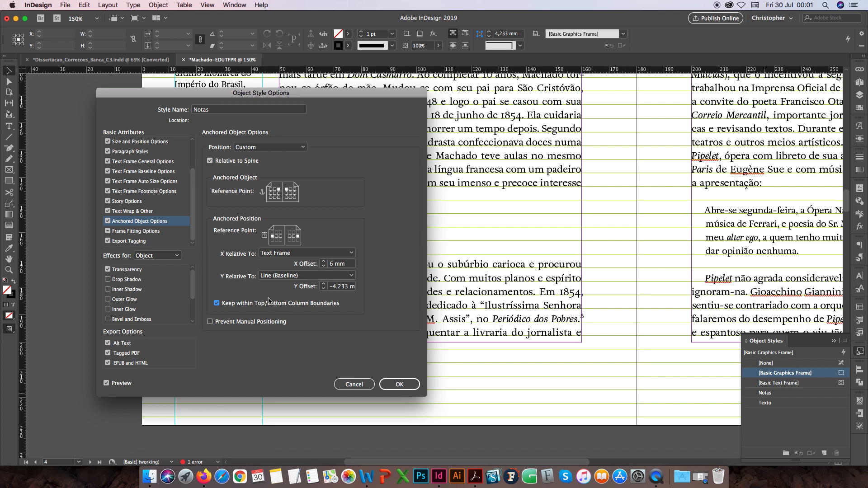
{"action": "left_click", "coordinate": [399, 384]}
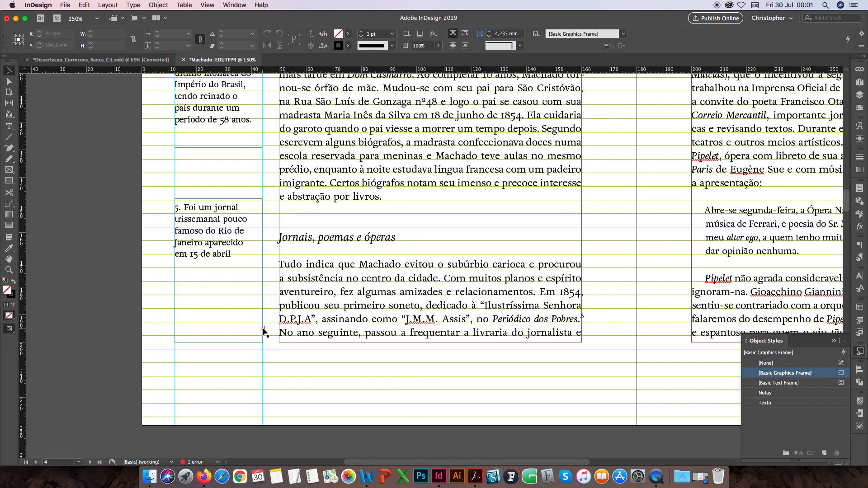
Enable hyphenation in the Notas laterais paragraph style used by the "Foi um jornal" note
{"action": "double_click", "coordinate": [217, 236]}
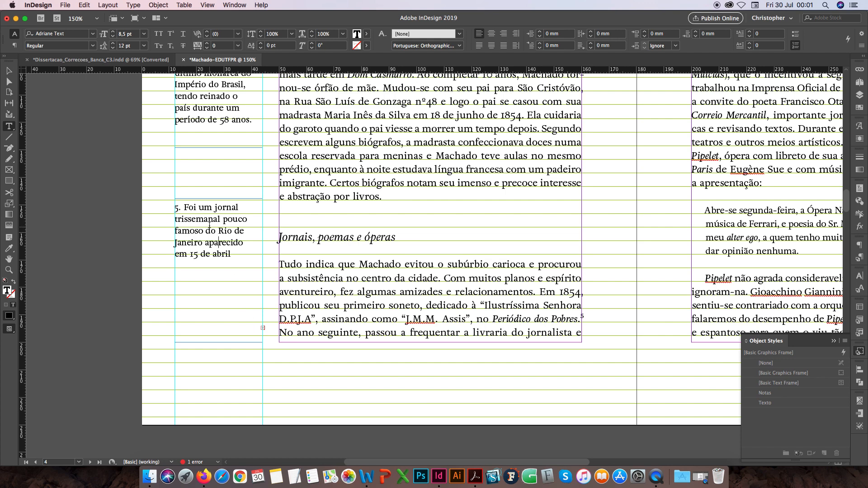
{"action": "left_click_drag", "start_coordinate": [209, 223], "coordinate": [230, 265]}
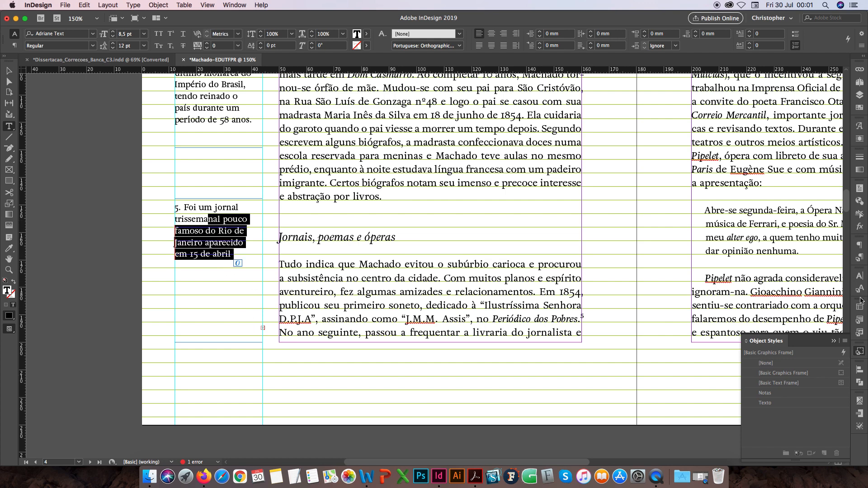
{"action": "left_click", "coordinate": [859, 257]}
{"action": "right_click", "coordinate": [730, 324]}
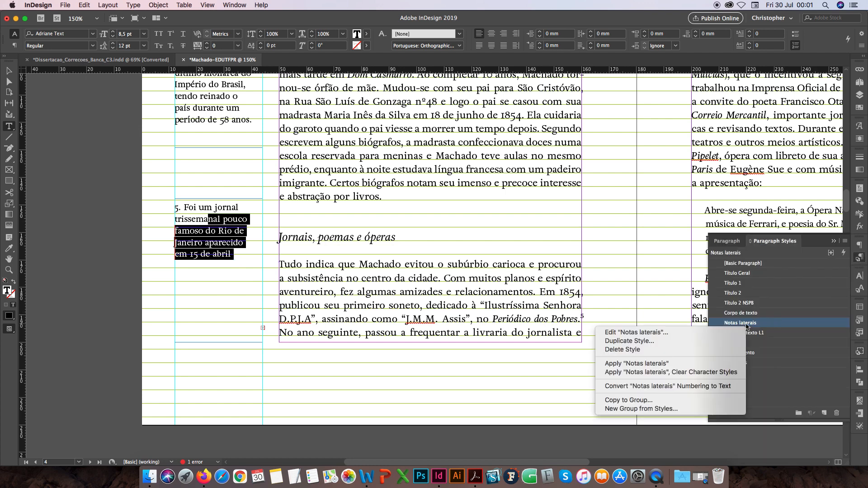
{"action": "left_click", "coordinate": [716, 332]}
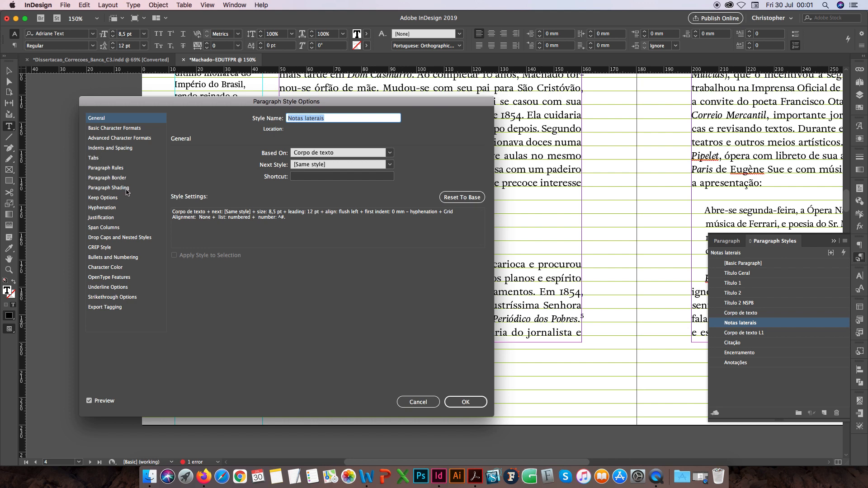
{"action": "left_click", "coordinate": [102, 209]}
{"action": "left_click", "coordinate": [190, 155]}
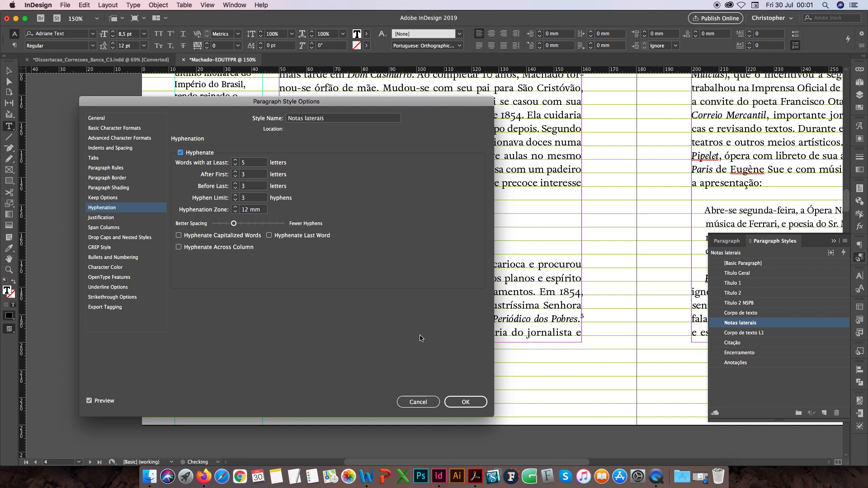
{"action": "left_click", "coordinate": [466, 402]}
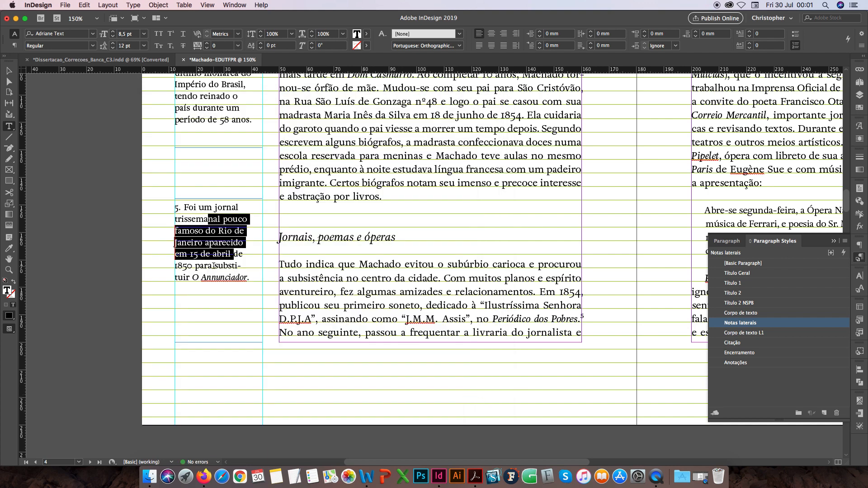
{"action": "key", "text": "Escape"}
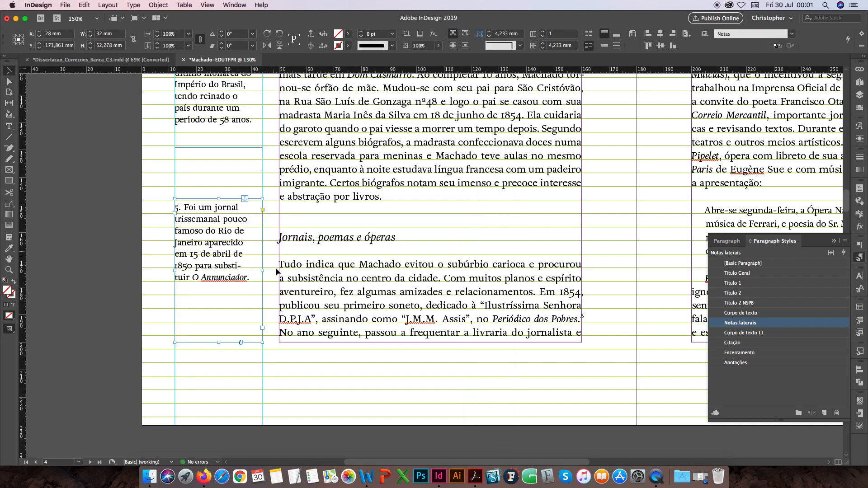
Shorten the "Foi um jornal" note frame from its lower edge to fit its text, about 30 mm high
{"action": "left_click", "coordinate": [233, 364]}
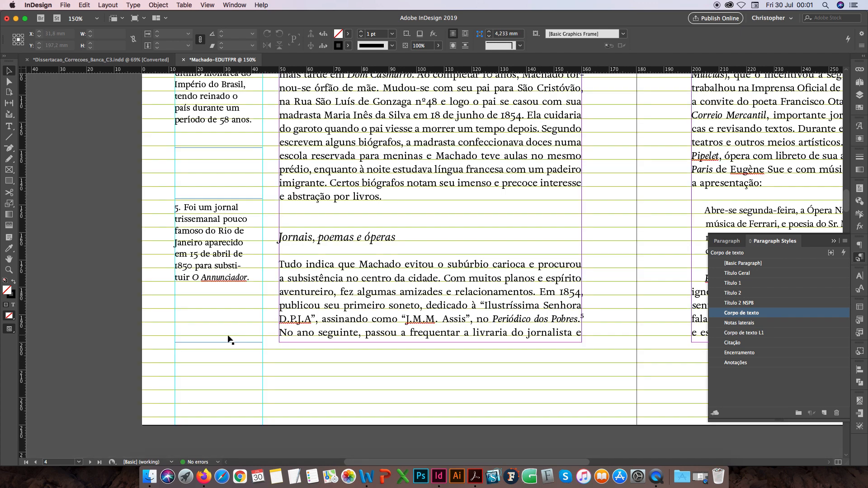
{"action": "left_click_drag", "start_coordinate": [220, 342], "coordinate": [238, 284]}
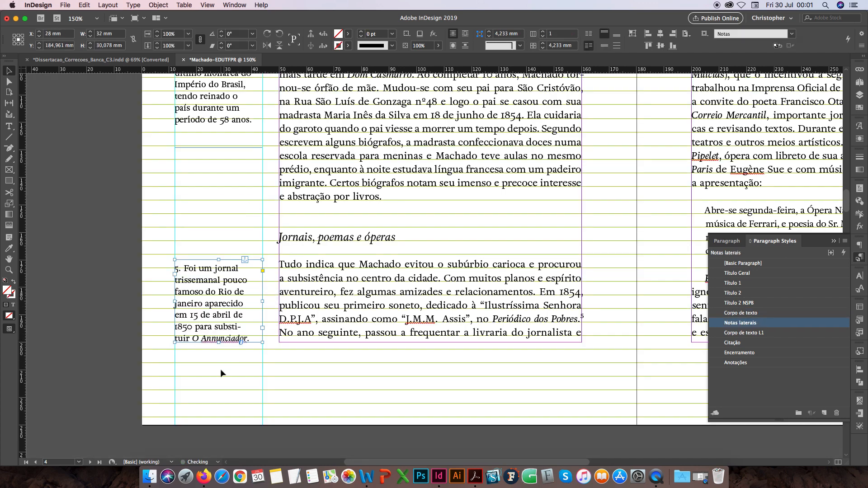
{"action": "left_click", "coordinate": [221, 369]}
{"action": "key", "text": "w"}
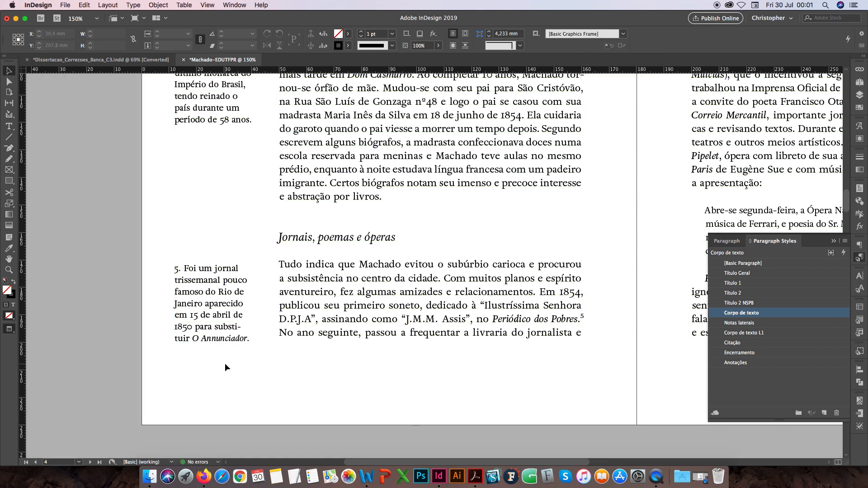
{"action": "key", "text": "w"}
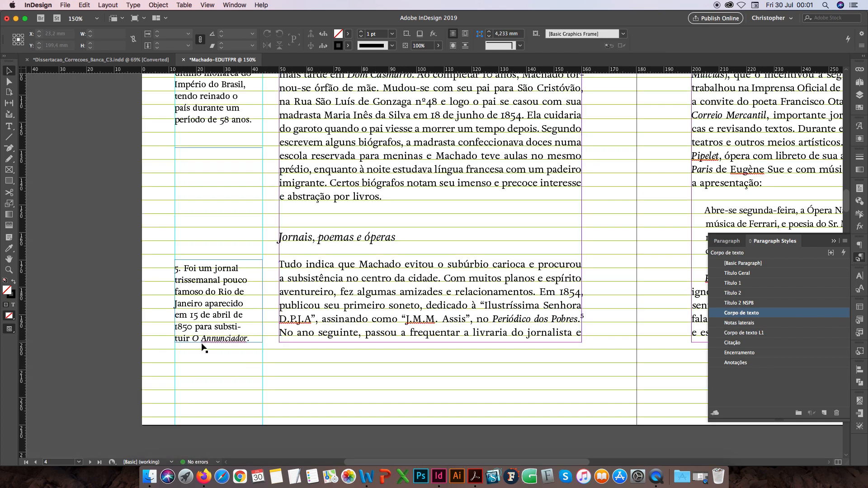
Shorten the page 4 body text frame to about 177.8 mm high, placing its lower edge on the last line's baseline
{"action": "scroll", "coordinate": [204, 342], "scroll_direction": "up", "scroll_amount": 4}
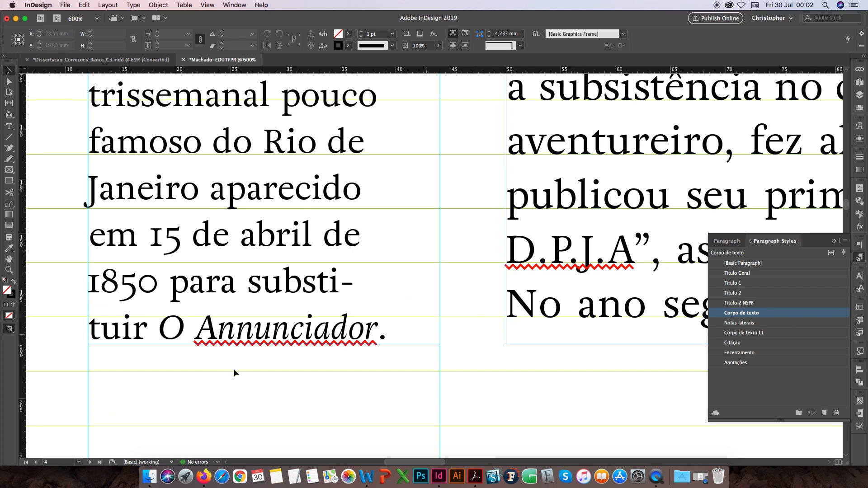
{"action": "scroll", "coordinate": [261, 391], "scroll_direction": "down", "scroll_amount": 4}
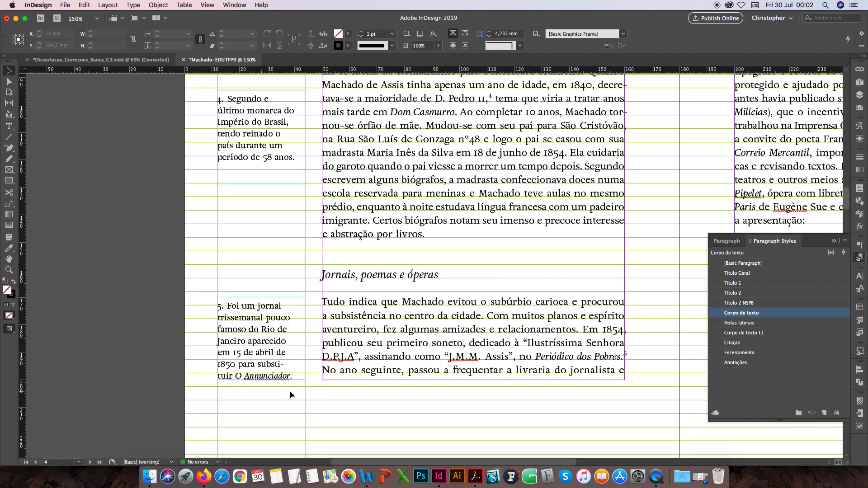
{"action": "left_click", "coordinate": [467, 373]}
{"action": "scroll", "coordinate": [472, 376], "scroll_direction": "up", "scroll_amount": 2}
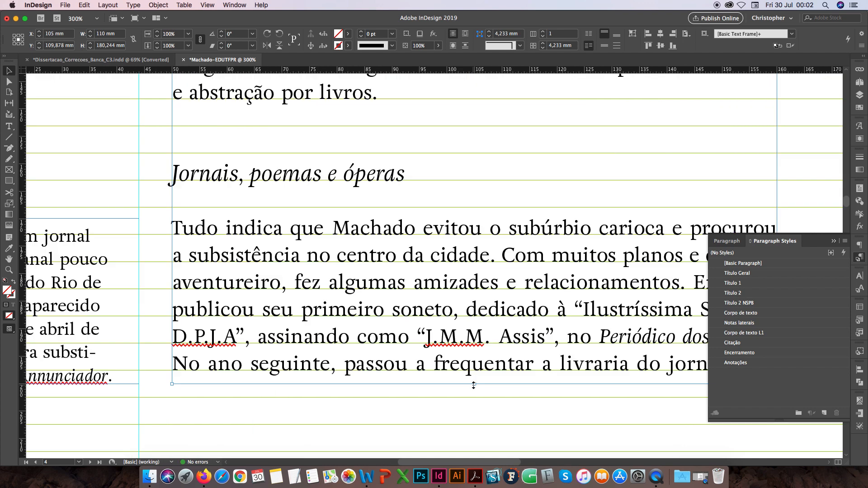
{"action": "left_click_drag", "start_coordinate": [473, 385], "coordinate": [480, 370]}
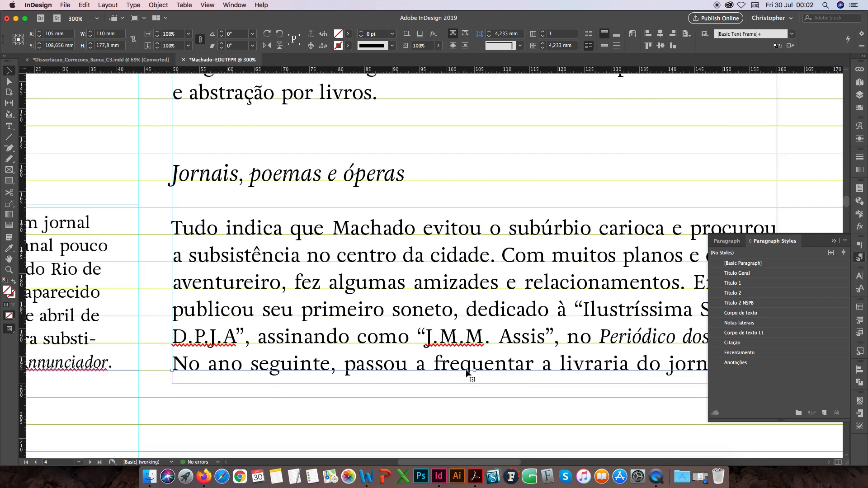
{"action": "scroll", "coordinate": [467, 372], "scroll_direction": "down", "scroll_amount": 1}
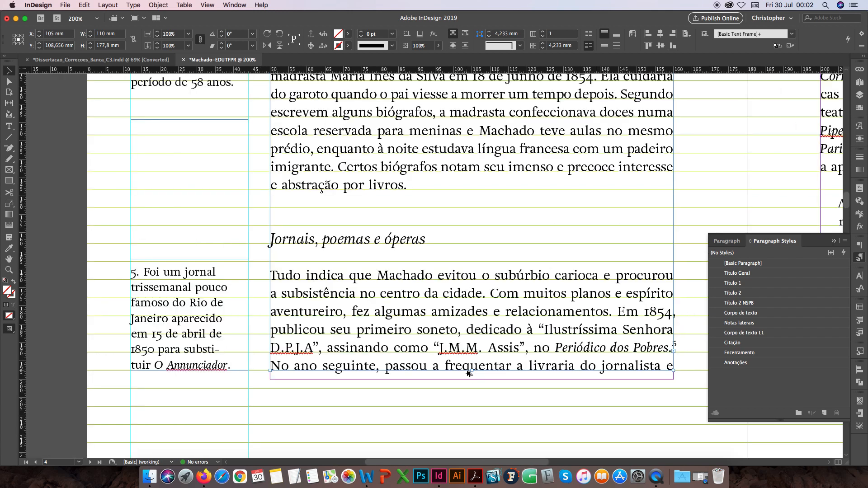
{"action": "scroll", "coordinate": [136, 373], "scroll_direction": "up", "scroll_amount": 4}
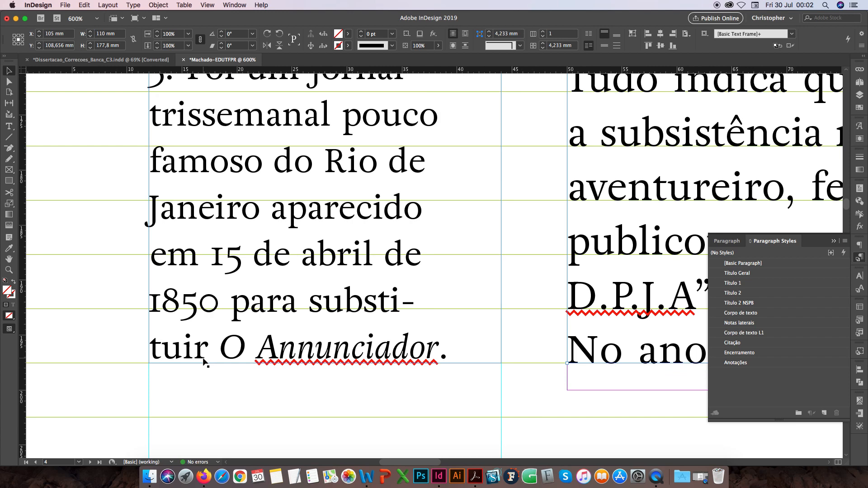
{"action": "scroll", "coordinate": [172, 364], "scroll_direction": "up", "scroll_amount": 3}
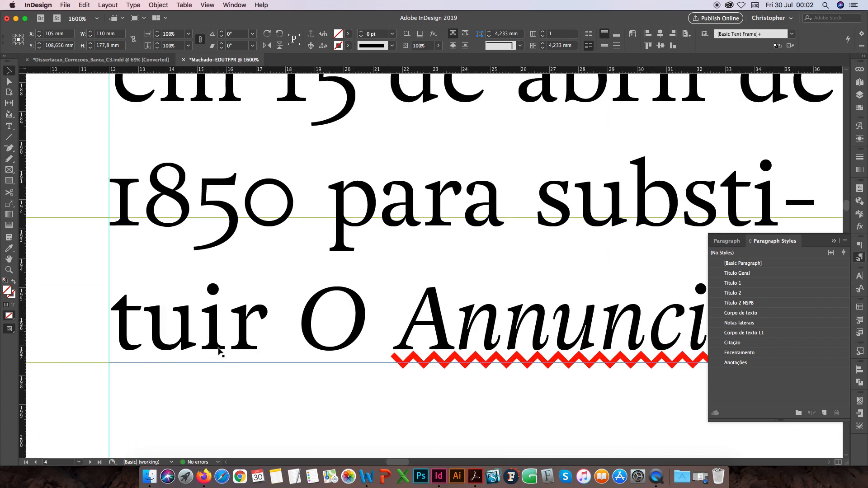
{"action": "scroll", "coordinate": [219, 350], "scroll_direction": "down", "scroll_amount": 3}
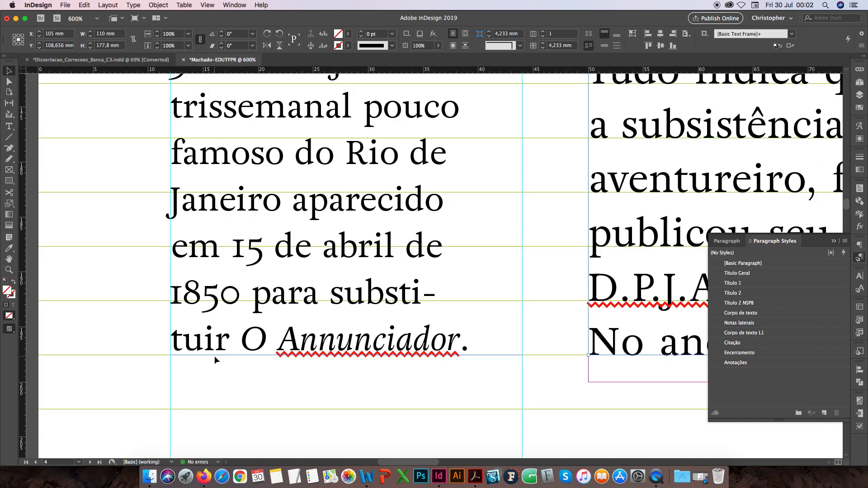
{"action": "scroll", "coordinate": [215, 358], "scroll_direction": "down", "scroll_amount": 1}
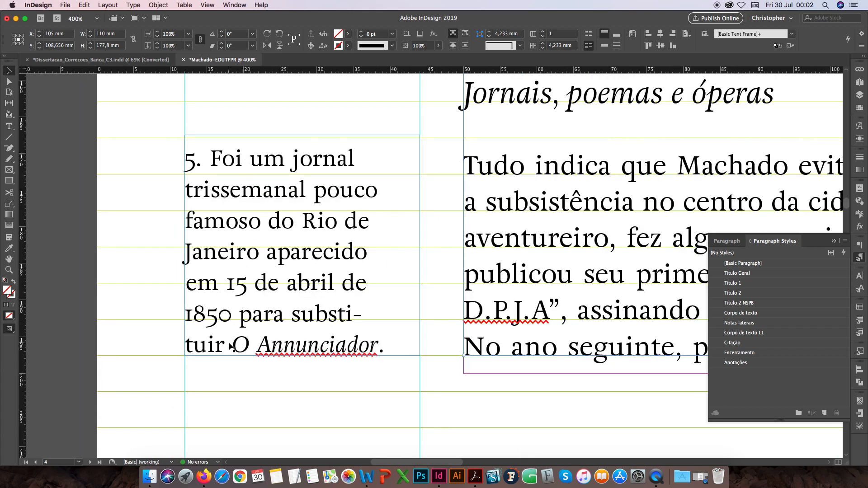
Check the leading of the "Foi um jornal" note's text and set its frame height to 84 pt to match seven lines
{"action": "scroll", "coordinate": [265, 347], "scroll_direction": "down", "scroll_amount": 2}
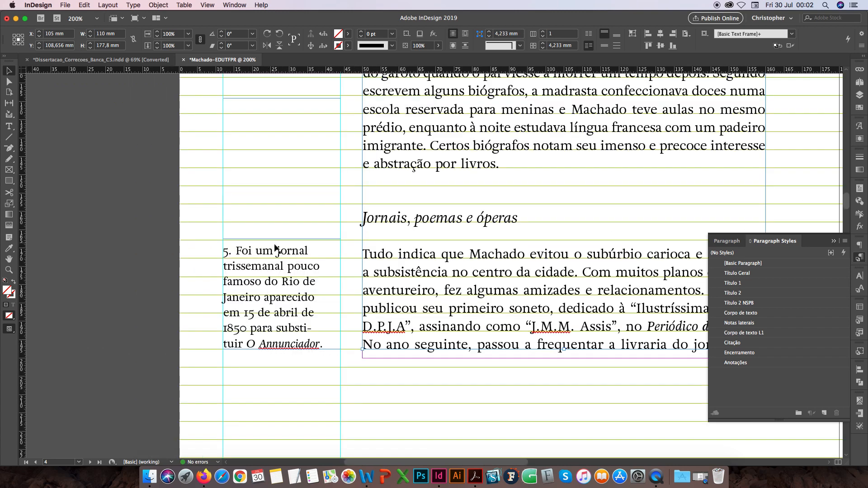
{"action": "double_click", "coordinate": [255, 251]}
{"action": "left_click_drag", "start_coordinate": [255, 251], "coordinate": [290, 263]}
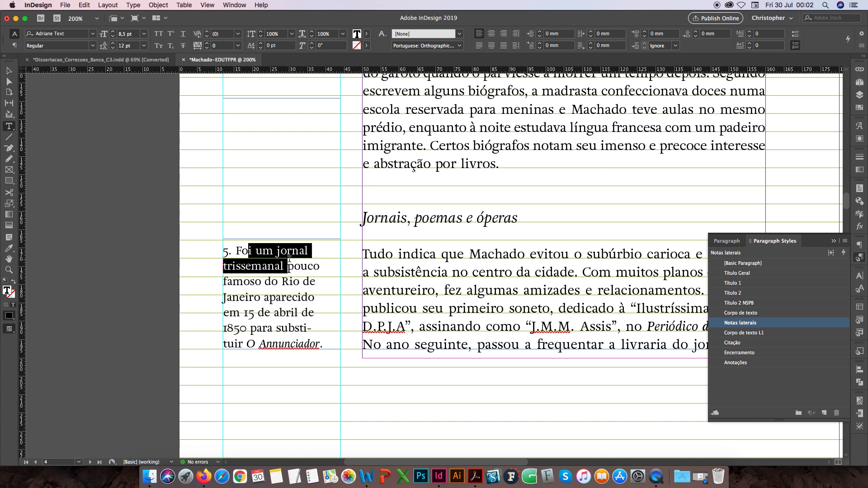
{"action": "left_click_drag", "start_coordinate": [288, 266], "coordinate": [331, 349]}
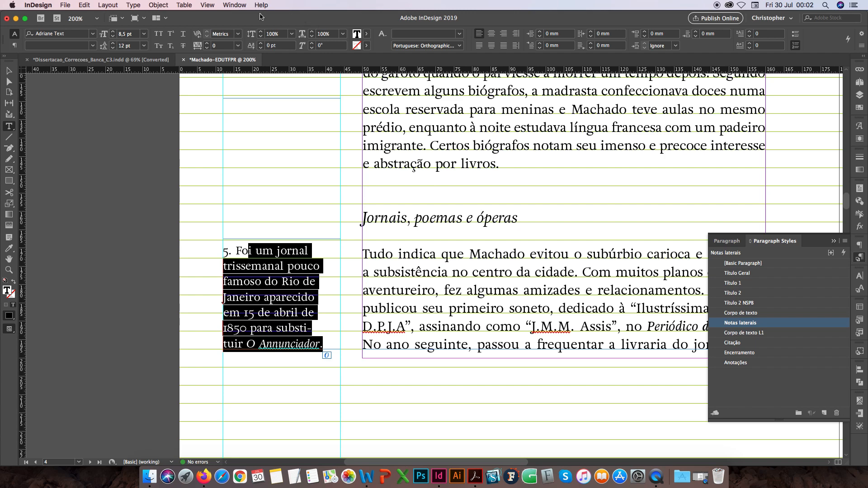
{"action": "left_click", "coordinate": [9, 71]}
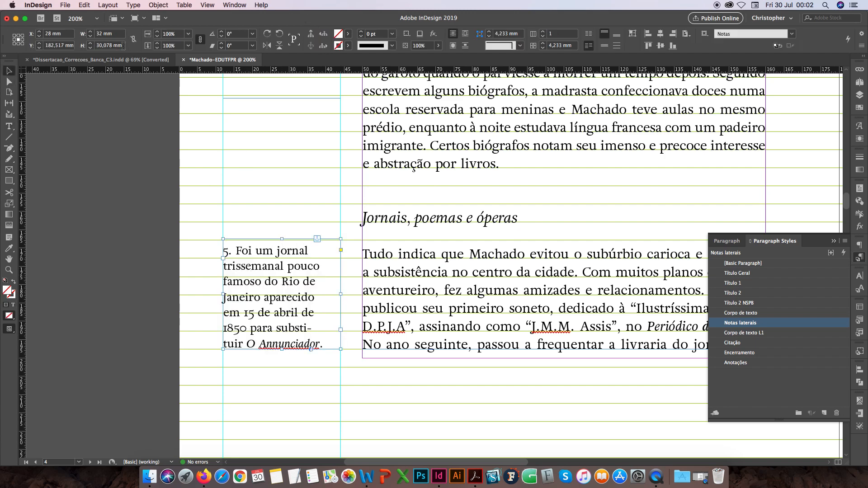
{"action": "left_click", "coordinate": [109, 45]}
{"action": "type", "text": "84pt"}
{"action": "key", "text": "Return"}
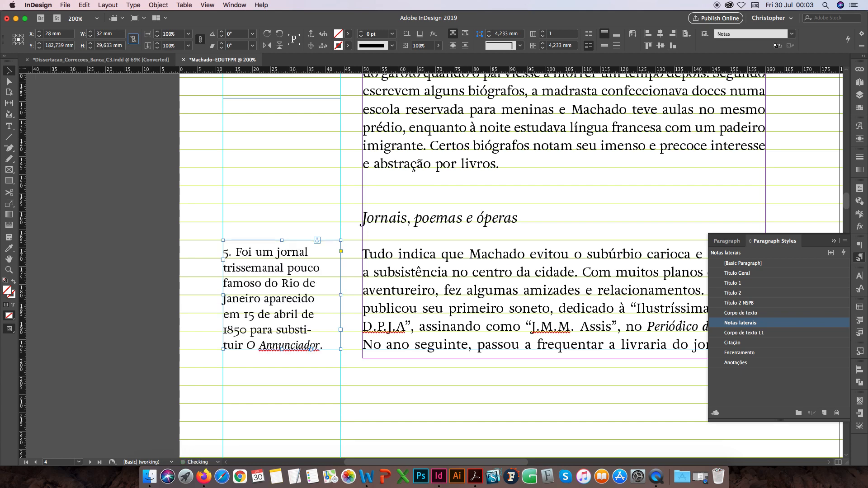
Check the note's last line against the body text baseline, and view the whole spread in Preview mode without guides or frame edges
{"action": "left_click", "coordinate": [275, 371]}
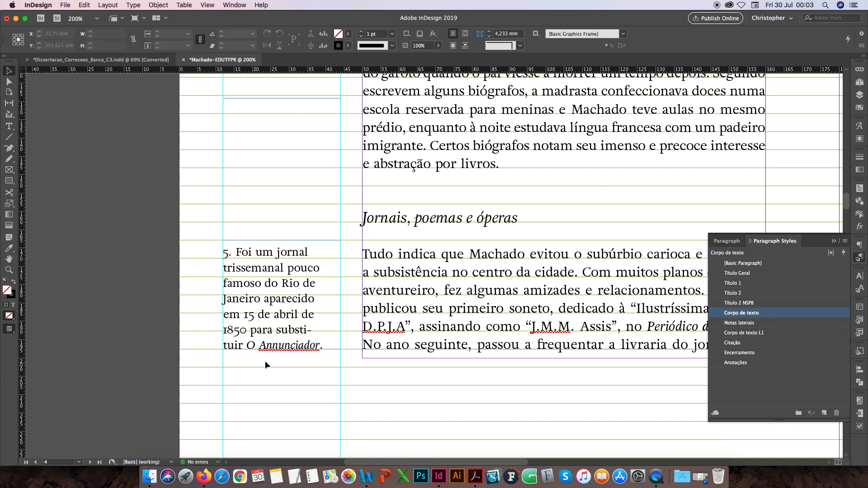
{"action": "scroll", "coordinate": [269, 352], "scroll_direction": "up", "scroll_amount": 4}
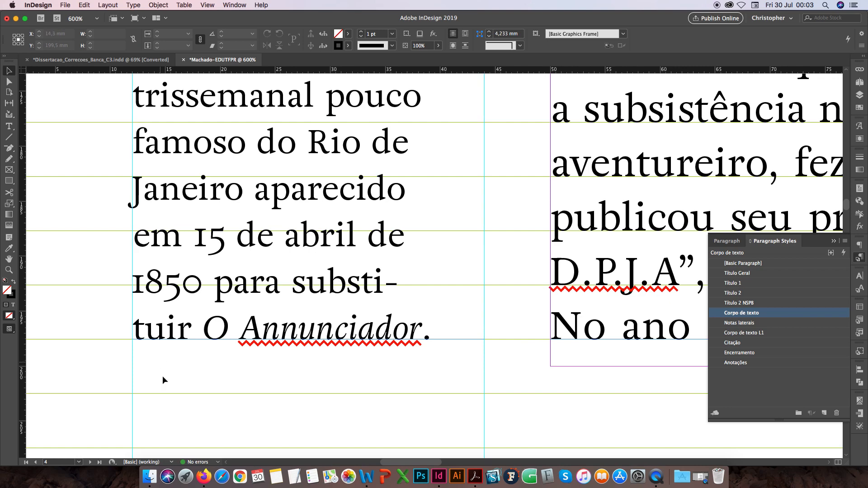
{"action": "key", "text": "super+alt+0"}
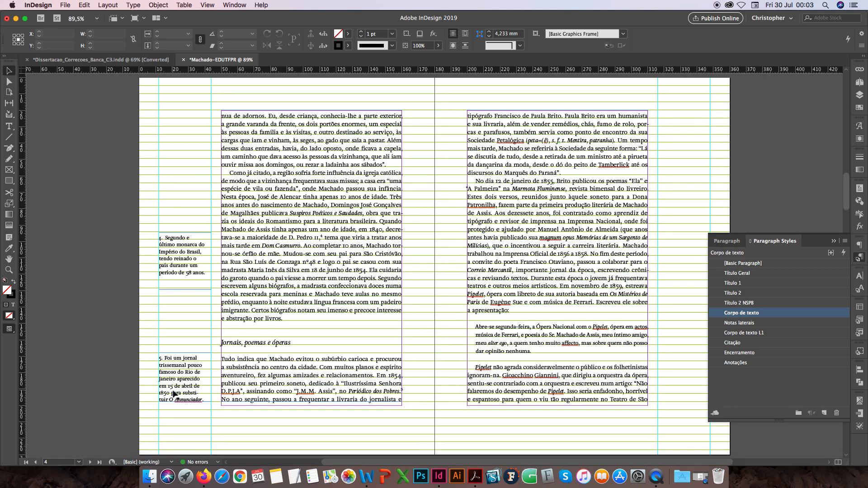
{"action": "key", "text": "w"}
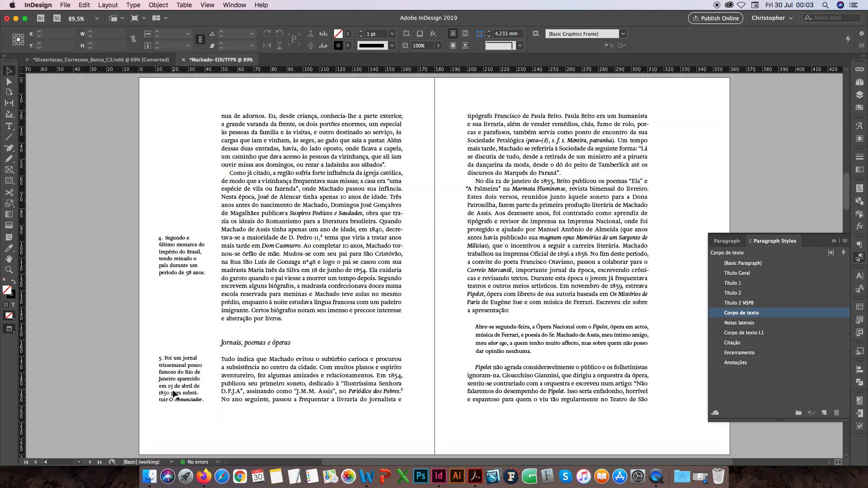